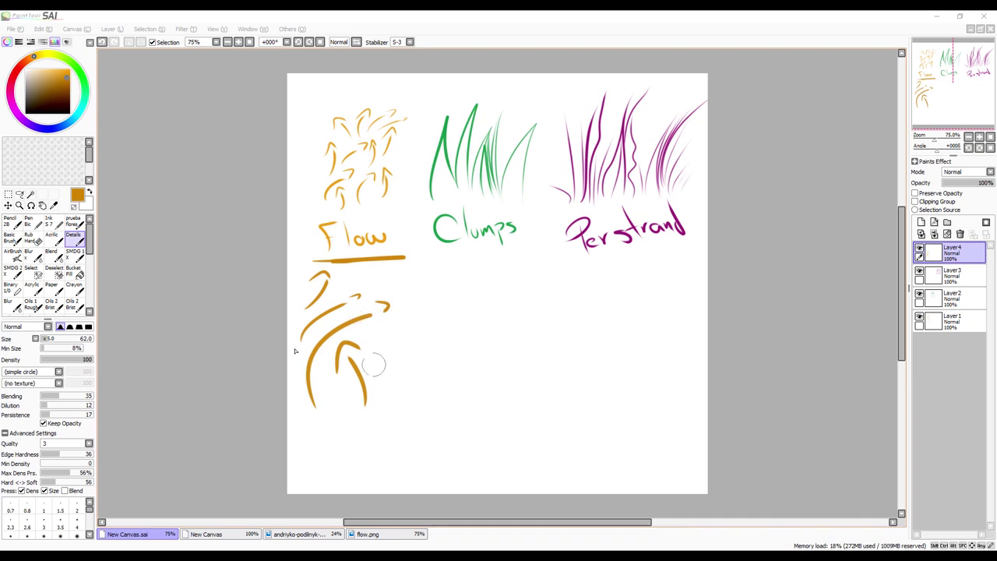
Sample the green of the Clumps lettering, darken it, reduce the brush size to 13 and add a new layer above Layer4
scroll(484, 280, down, 2)
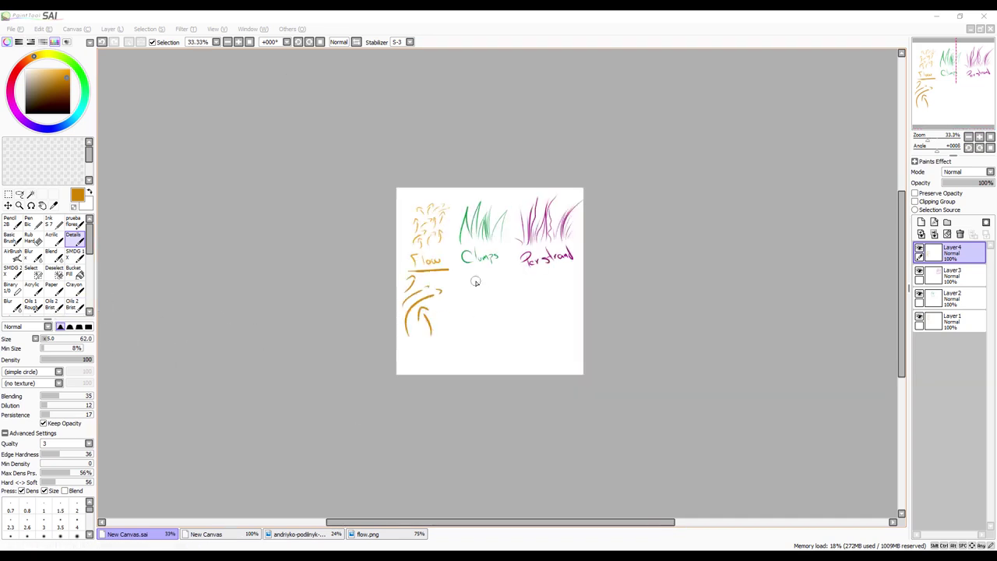
scroll(476, 283, up, 3)
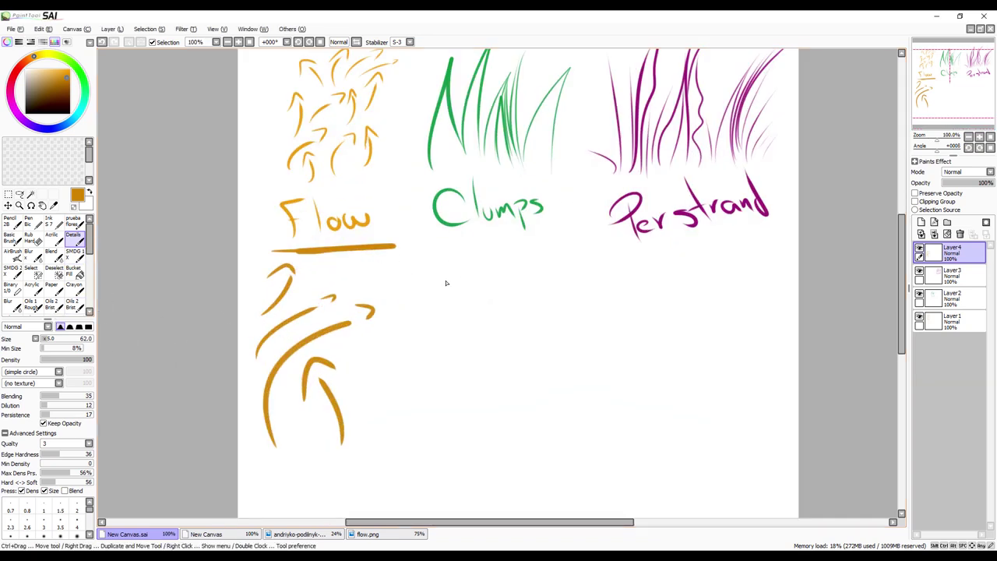
key(alt)
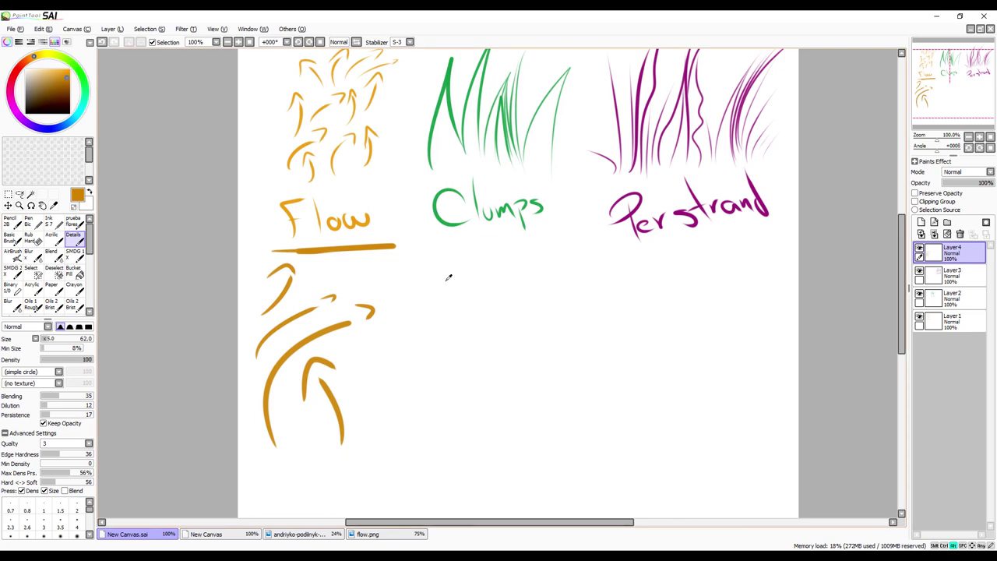
alt+click(438, 212)
click(58, 93)
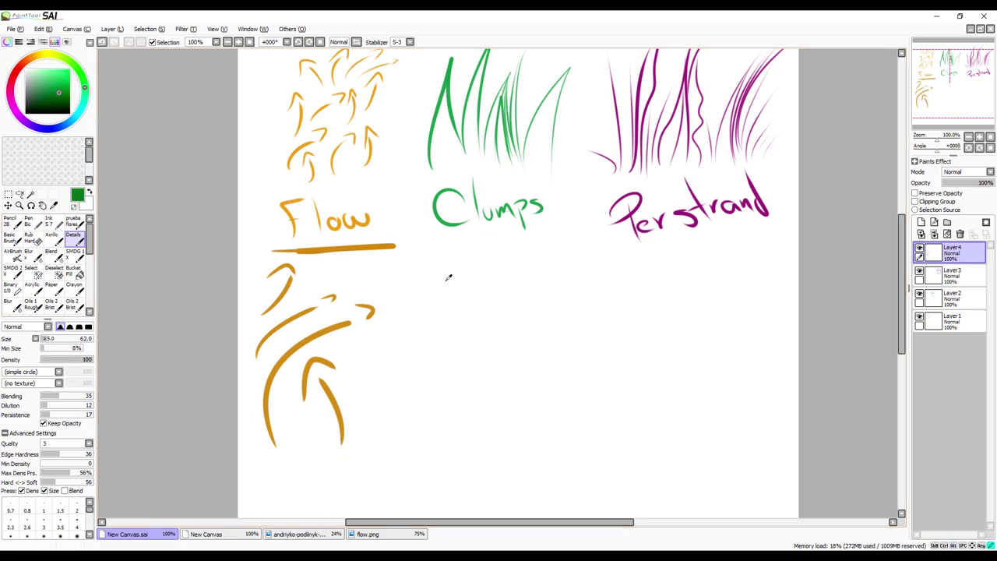
ctrl+alt+drag(448, 277, 446, 283)
click(921, 222)
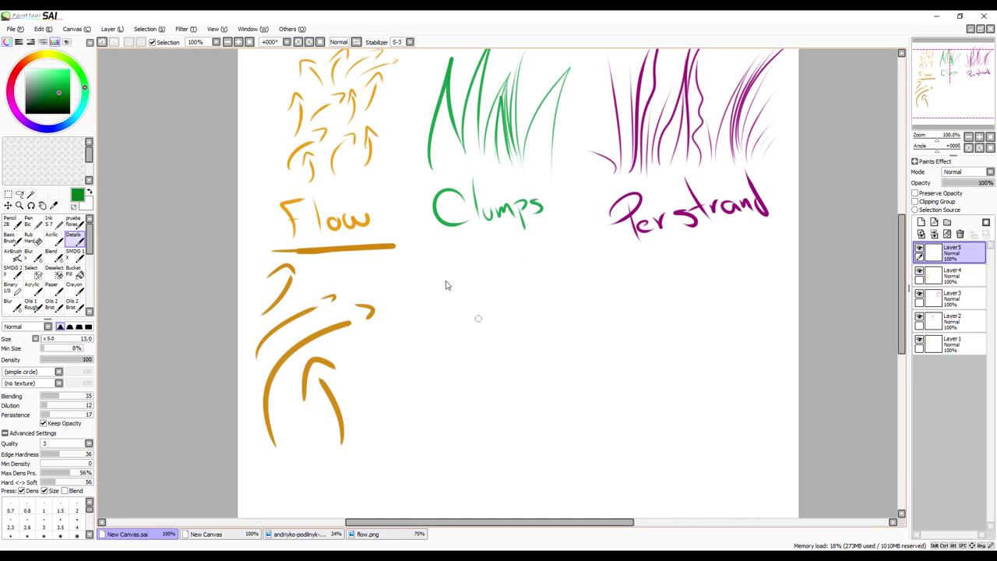
Paint five roughly parallel vertical green strands below the Clumps label
drag(427, 384, 423, 290)
mouse_move(434, 381)
mouse_down()
mouse_move(432, 273)
mouse_move(449, 277)
mouse_up()
mouse_move(469, 382)
mouse_down()
mouse_move(461, 278)
mouse_move(477, 284)
mouse_move(407, 224)
mouse_up()
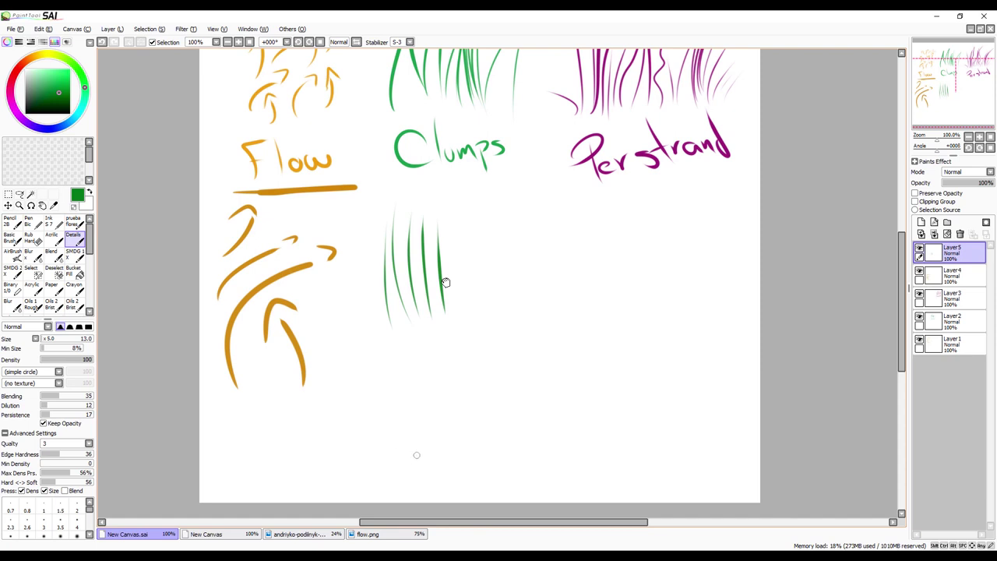
Mark a small purple dot above the vertical strands and return to the green color
click(13, 105)
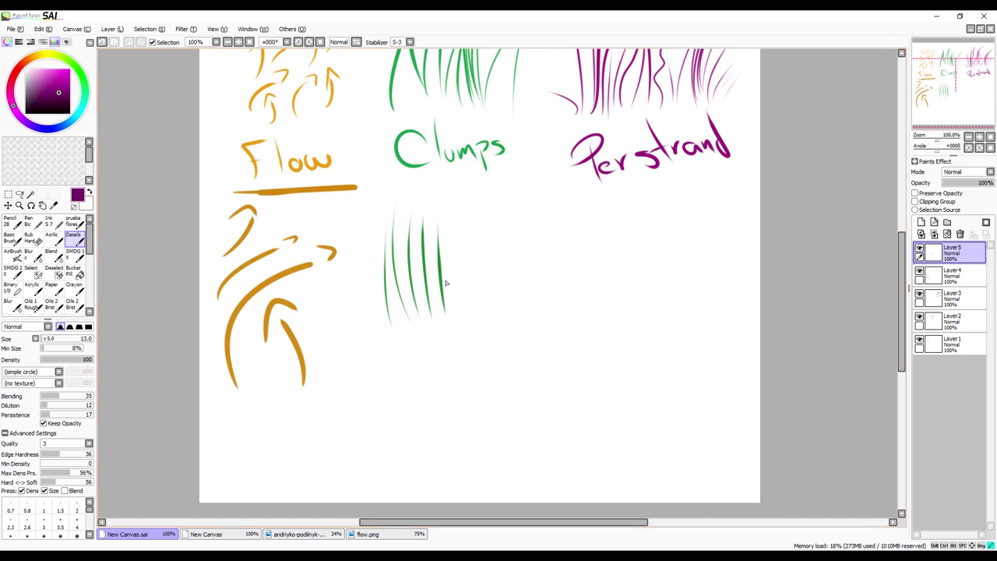
drag(412, 195, 412, 189)
alt+click(447, 283)
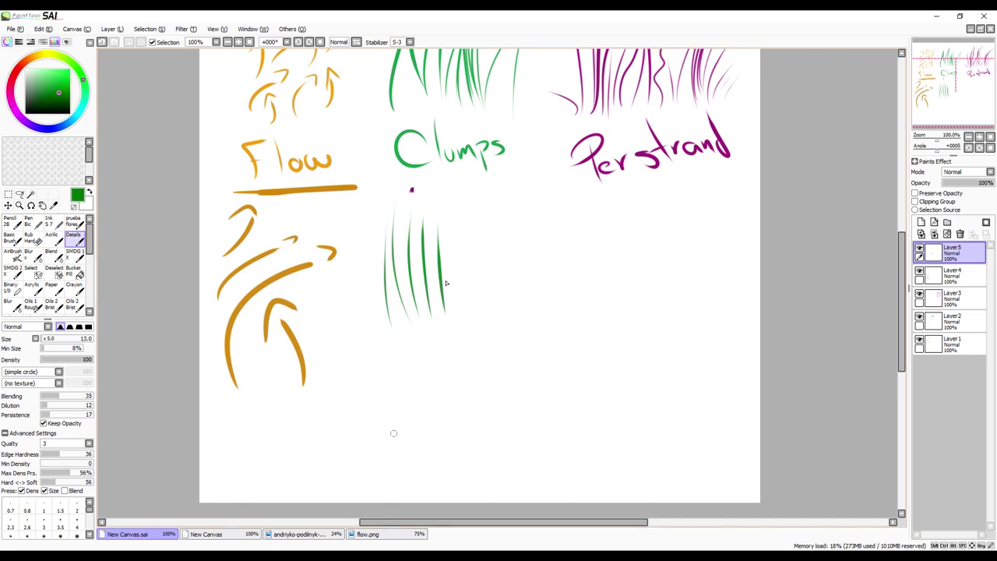
mouse_move(384, 461)
mouse_down()
mouse_move(425, 336)
mouse_move(464, 467)
mouse_up()
key(ctrl+z)
mouse_move(387, 322)
mouse_down()
mouse_move(409, 216)
mouse_move(447, 310)
mouse_up()
key(ctrl+z)
key(ctrl+y)
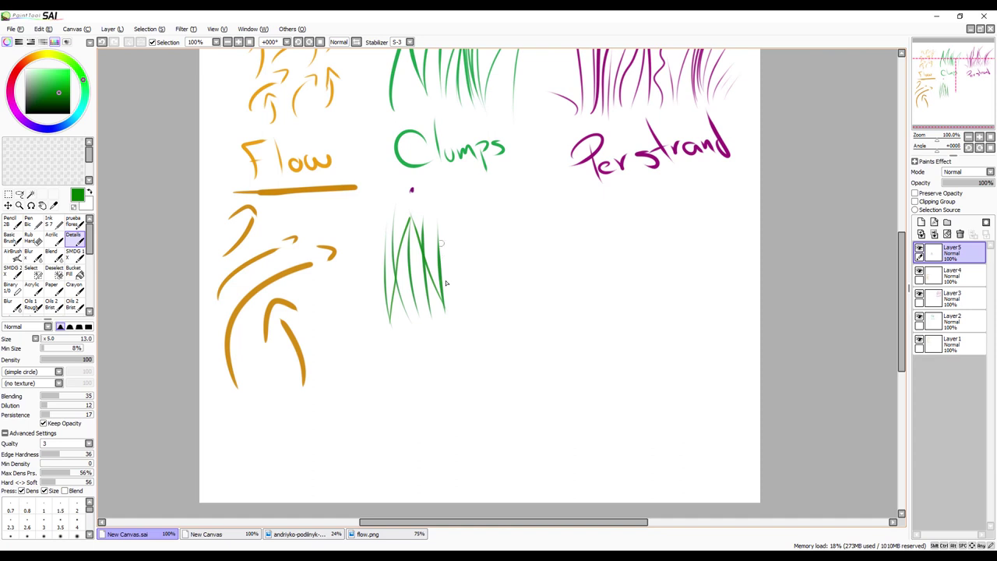
key(ctrl+z)
key(ctrl+z)
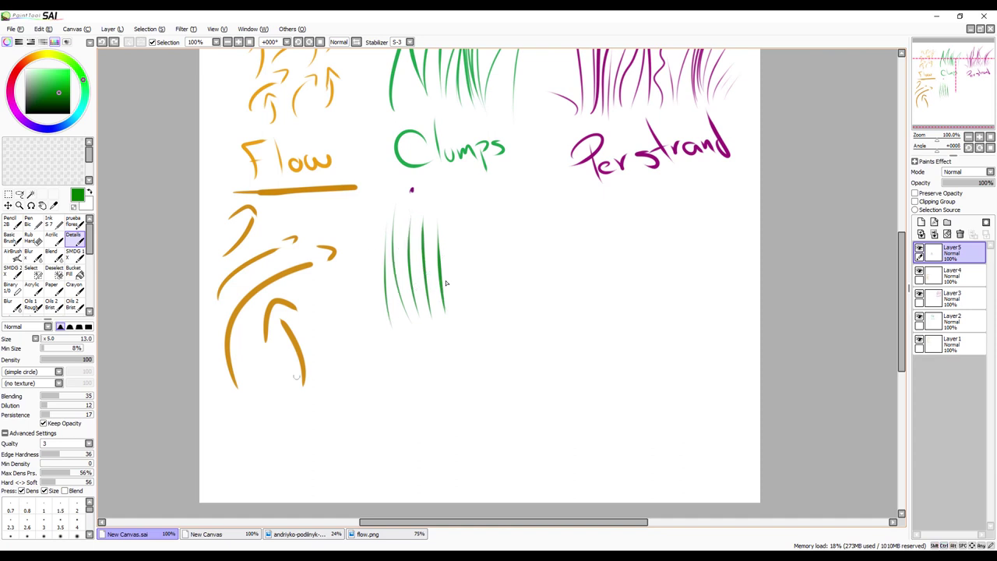
Paint a fan of five green strands below the vertical ones, converging from spread roots to a single point
drag(383, 423, 412, 335)
key(ctrl+z)
drag(402, 421, 413, 335)
key(ctrl+z)
drag(432, 417, 413, 334)
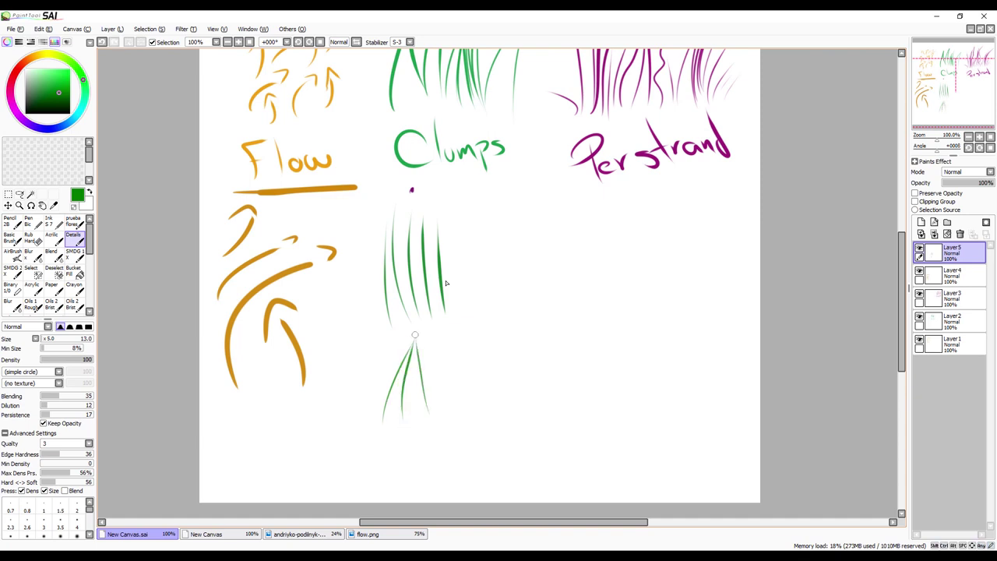
drag(449, 419, 415, 347)
drag(465, 412, 421, 335)
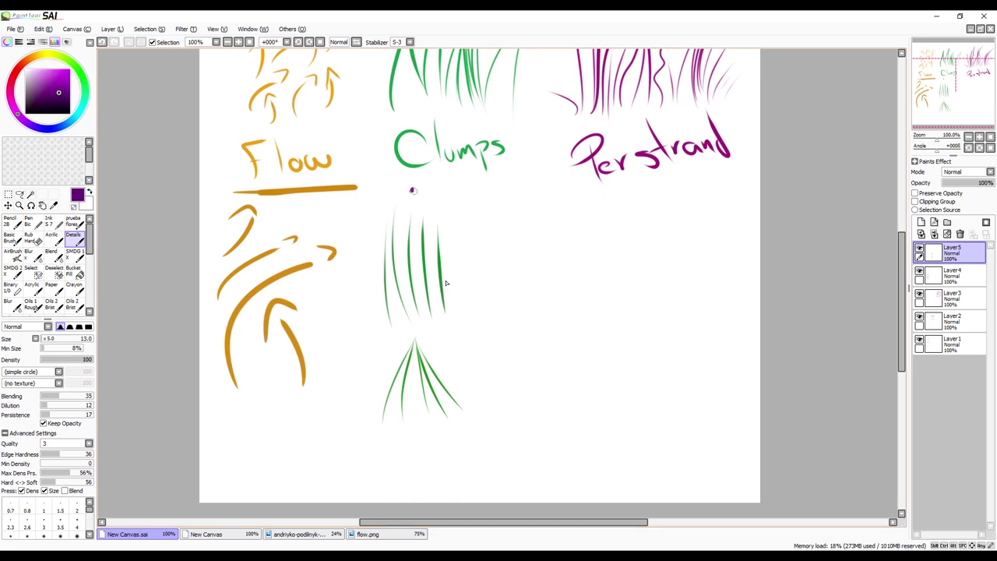
Draw a purple axis from the dot down through the vertical strands and a purple baseline across their roots
drag(410, 189, 418, 312)
drag(346, 346, 514, 317)
key(ctrl+z)
drag(348, 328, 493, 313)
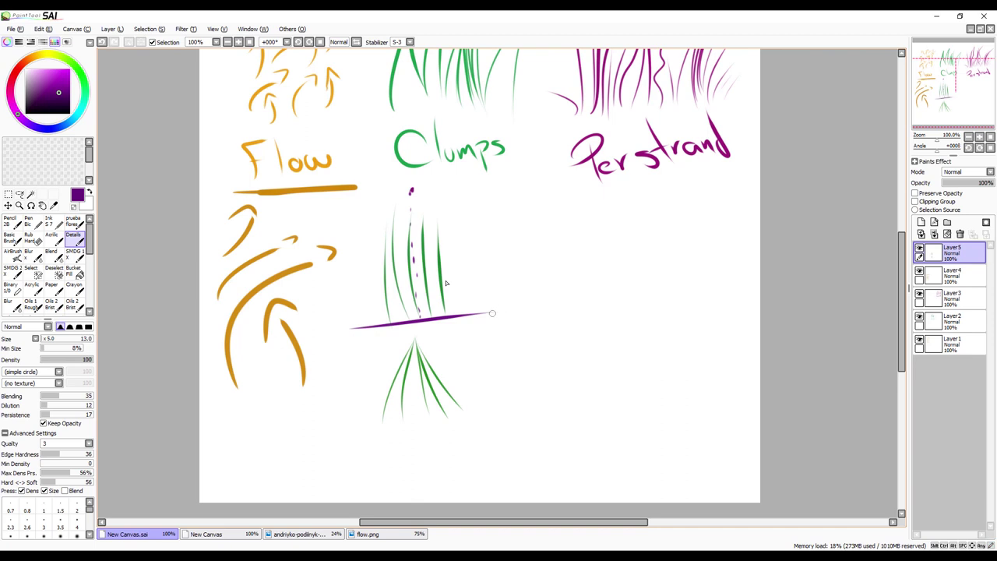
drag(419, 319, 416, 280)
key(ctrl+z)
mouse_move(419, 317)
mouse_down()
mouse_move(411, 184)
mouse_move(421, 318)
mouse_up()
key(ctrl+z)
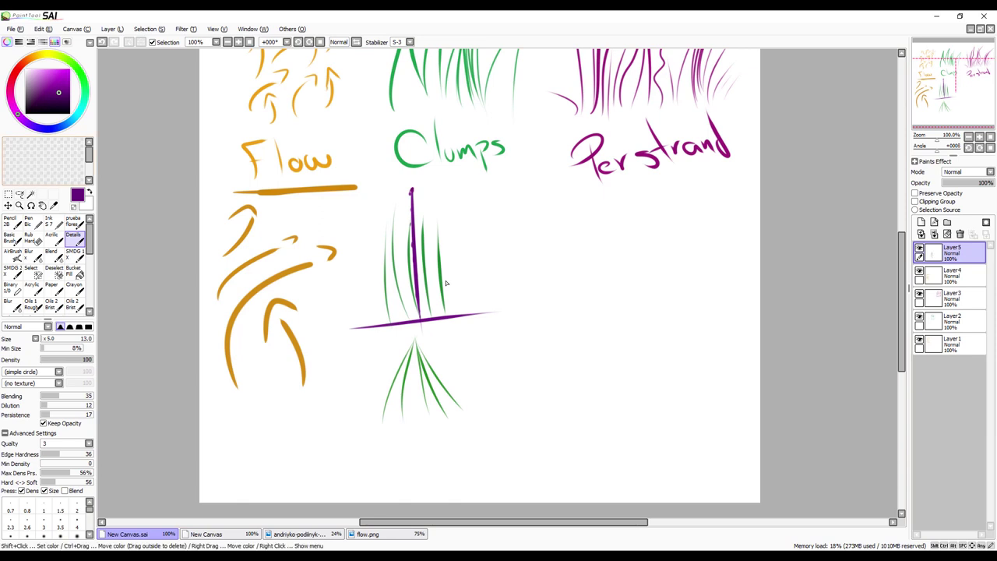
Draw three purple diagrams below the Per strand label, each a vertical axis standing on a horizontal baseline
mouse_move(617, 204)
mouse_down()
mouse_move(617, 251)
mouse_move(655, 256)
mouse_up()
mouse_move(624, 286)
mouse_down()
mouse_move(624, 331)
mouse_move(658, 328)
mouse_up()
mouse_move(624, 357)
mouse_down()
mouse_move(622, 428)
mouse_move(675, 427)
mouse_up()
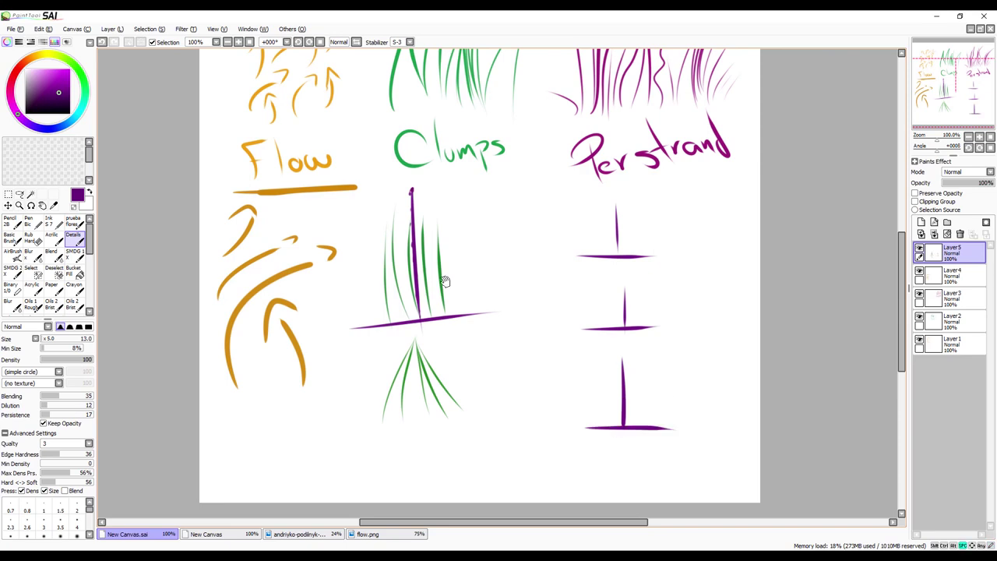
Mark a bright magenta dot at the tip of the first axis, the middle of the second and the base of the third
drag(665, 375, 574, 371)
scroll(582, 371, down, 1)
scroll(575, 371, up, 3)
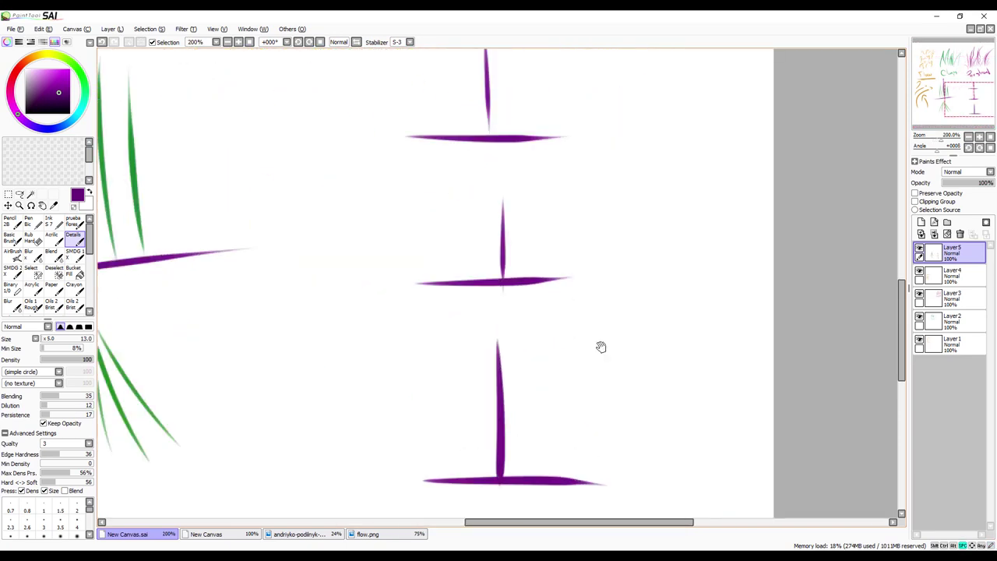
scroll(599, 348, up, 1)
scroll(610, 312, down, 3)
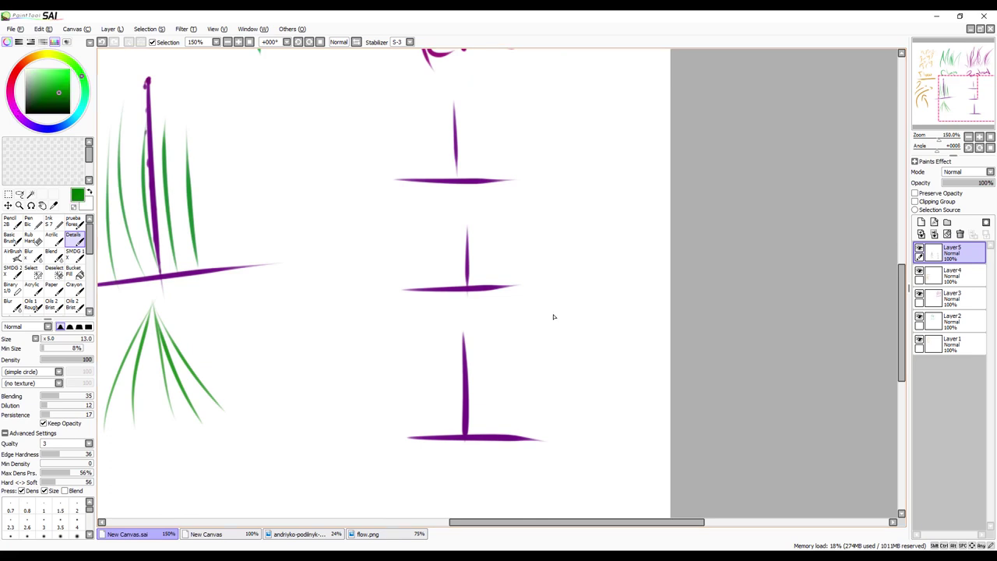
key(x)
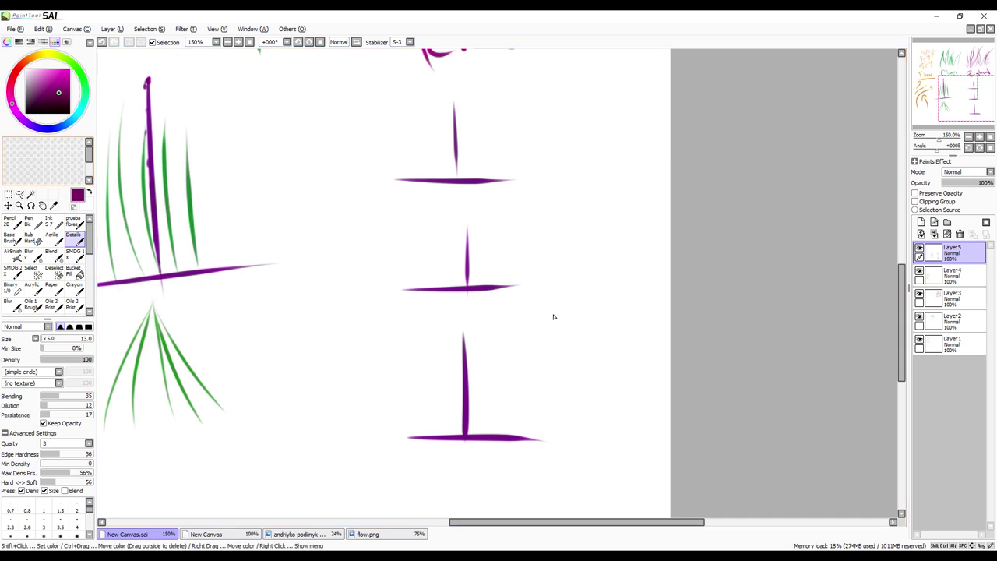
click(457, 97)
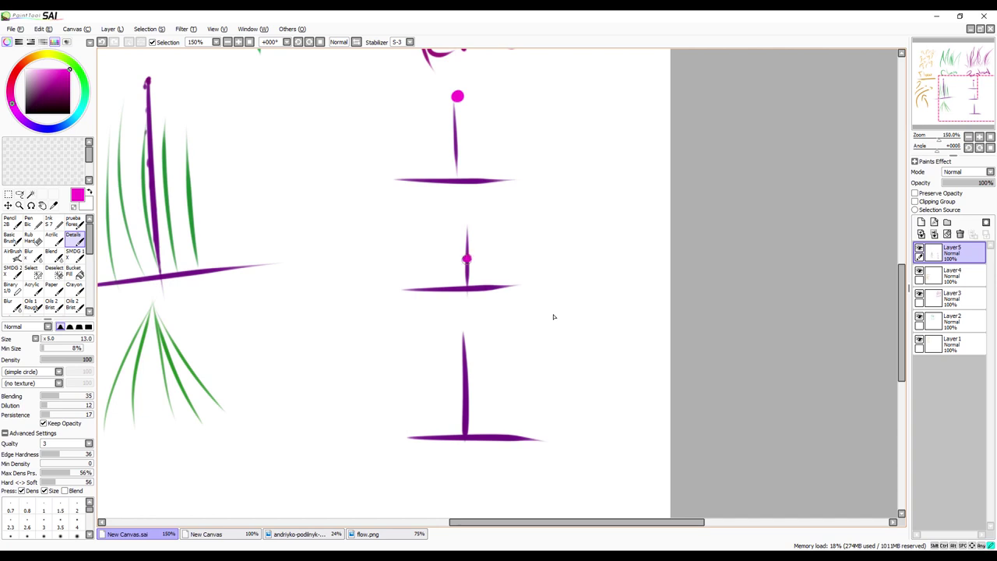
drag(467, 430, 463, 418)
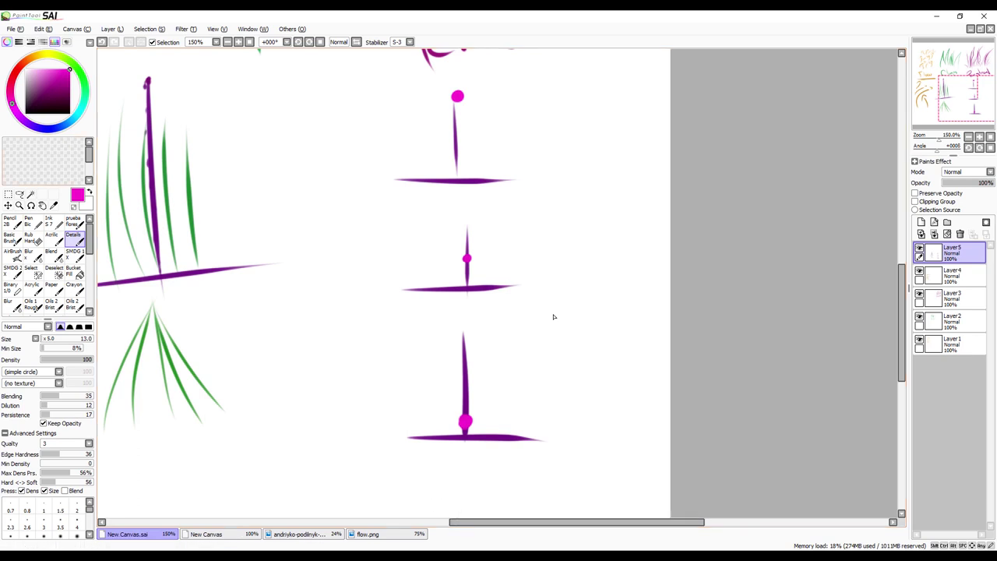
Sample the strand green and paint straight strands from the first diagram's baseline converging at the magenta dot on its tip
alt+click(191, 201)
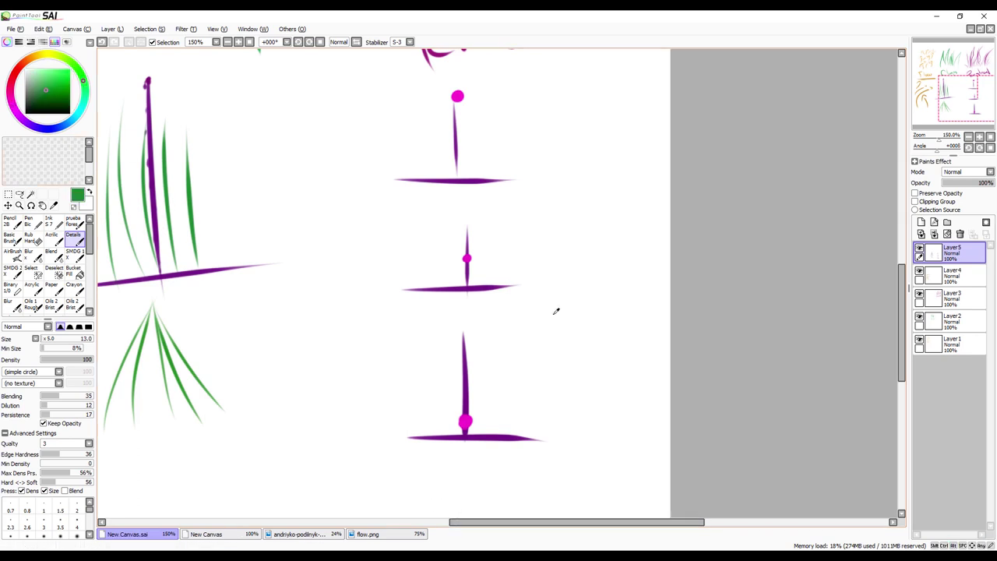
drag(405, 179, 453, 87)
drag(505, 172, 468, 99)
drag(490, 172, 469, 92)
key(ctrl+z)
drag(493, 173, 458, 89)
drag(427, 176, 458, 99)
Paint green strands in the second diagram that curve in from the baseline and gather around its axis
drag(439, 287, 466, 231)
drag(452, 288, 463, 235)
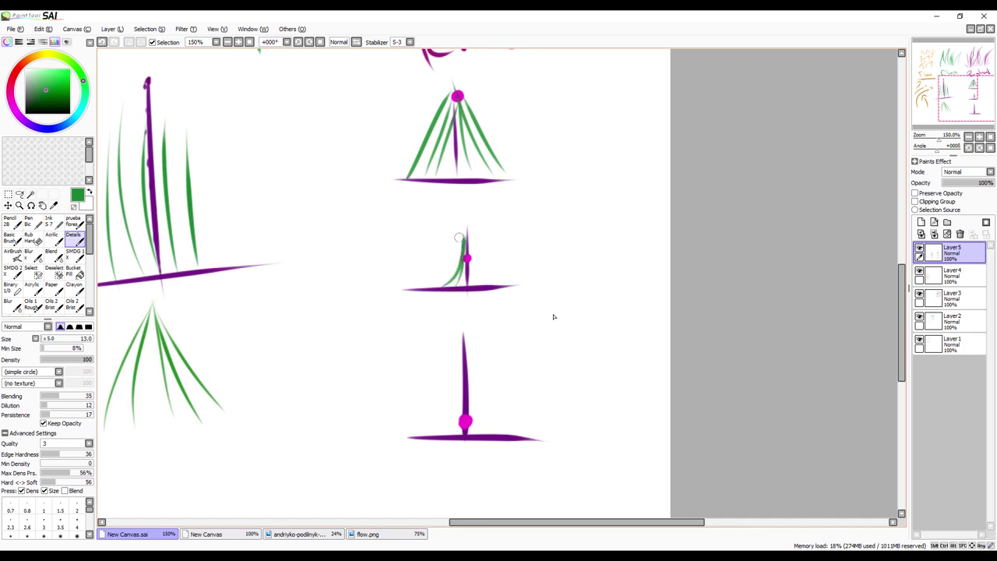
drag(485, 285, 468, 226)
drag(489, 283, 468, 227)
Paint green strands in the third diagram that gather tightly near the base and run up along its axis
mouse_move(437, 434)
mouse_down()
mouse_move(456, 397)
mouse_move(460, 349)
mouse_move(463, 410)
mouse_move(460, 343)
mouse_up()
key(ctrl+z)
mouse_move(492, 431)
mouse_down()
mouse_move(473, 420)
mouse_move(462, 331)
mouse_move(484, 427)
mouse_move(460, 335)
mouse_up()
key(ctrl+z)
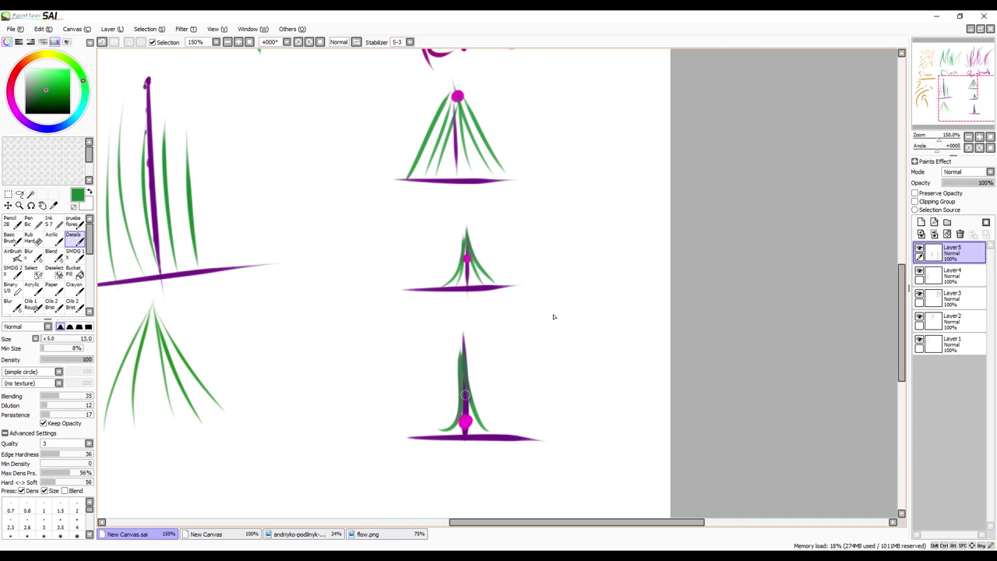
drag(477, 436, 466, 366)
drag(459, 435, 466, 336)
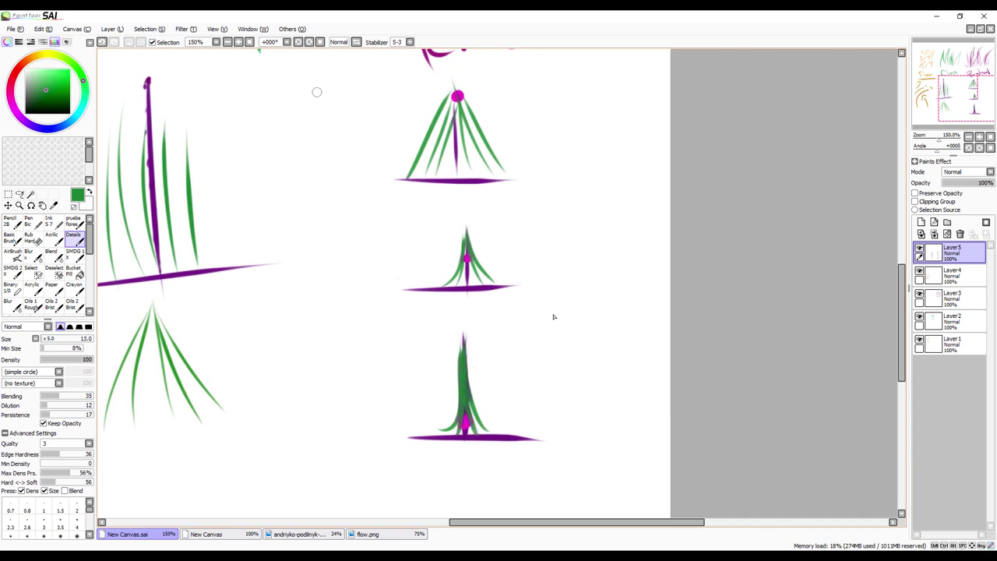
Sketch green graph boxes beside the three clump diagrams, each with a dotted profile line: diagonal, curved and sharply curved
mouse_move(323, 179)
mouse_down()
mouse_move(357, 134)
mouse_move(363, 84)
mouse_move(372, 178)
mouse_up()
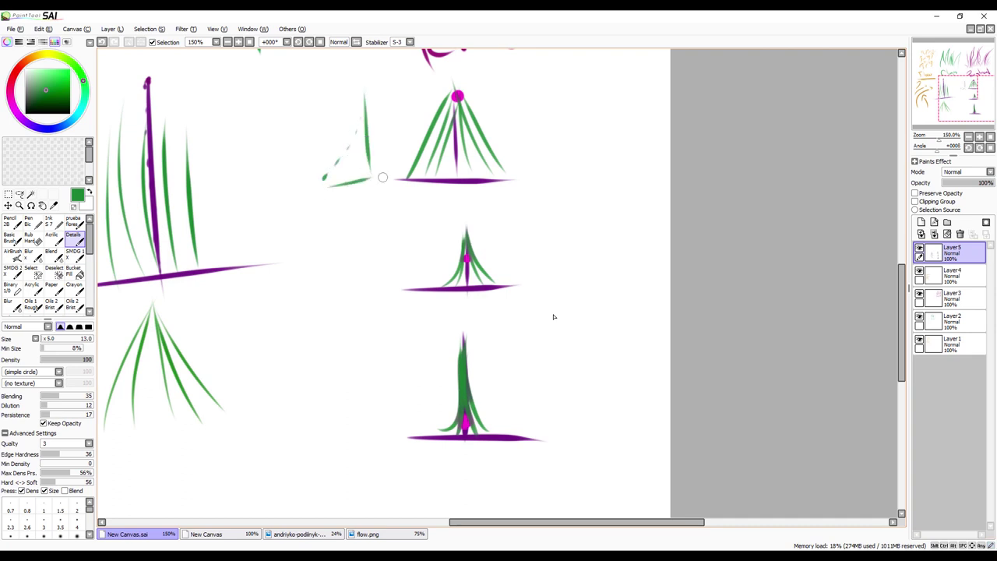
mouse_move(341, 289)
mouse_down()
mouse_move(367, 258)
mouse_move(369, 212)
mouse_move(376, 282)
mouse_move(388, 288)
mouse_up()
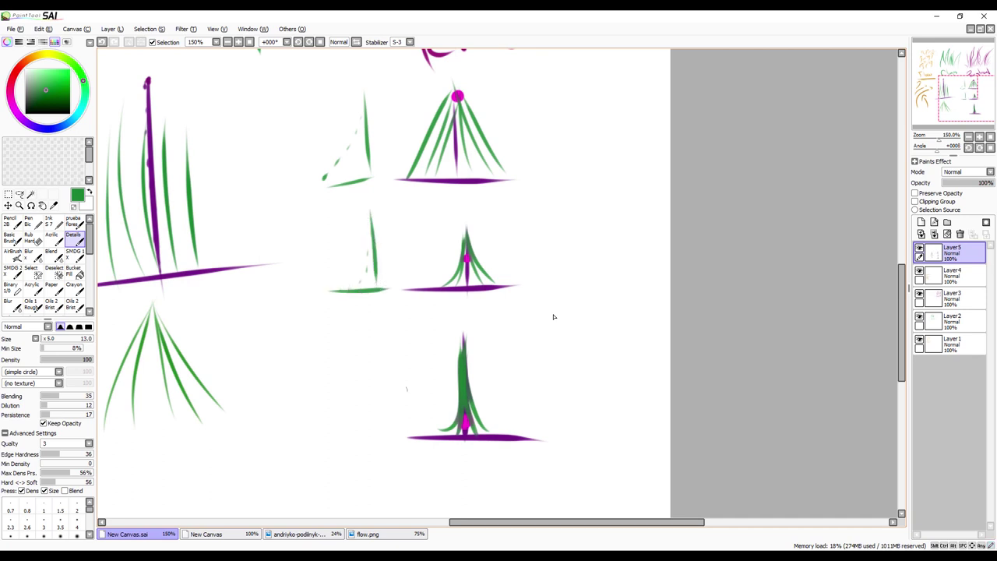
drag(343, 438, 367, 434)
drag(377, 347, 379, 442)
key(ctrl+z)
mouse_move(380, 351)
mouse_down()
mouse_move(387, 450)
mouse_move(374, 451)
mouse_move(390, 449)
mouse_up()
mouse_move(332, 355)
mouse_down()
mouse_move(340, 441)
mouse_move(389, 349)
mouse_up()
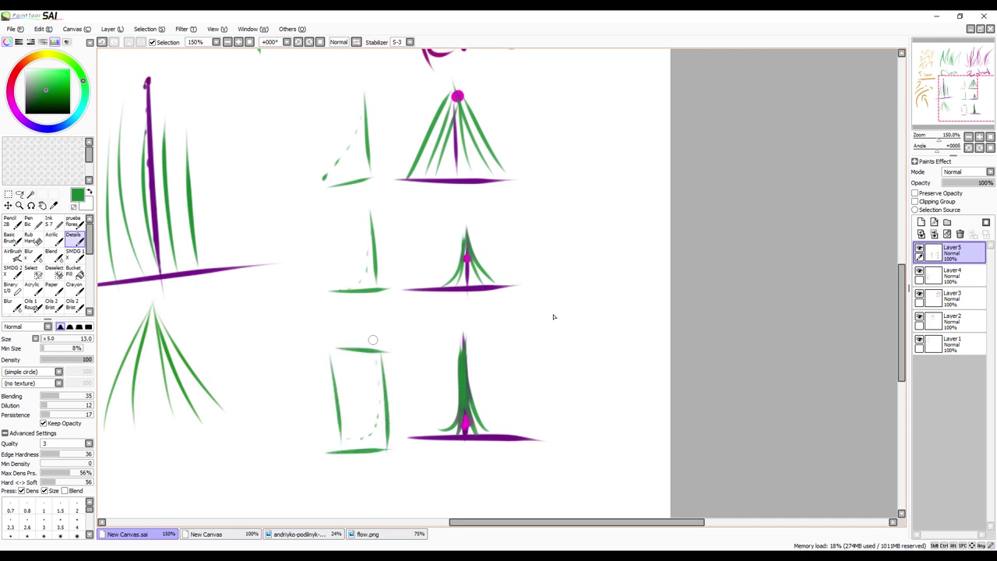
mouse_move(324, 219)
mouse_down()
mouse_move(321, 298)
mouse_move(387, 210)
mouse_up()
mouse_move(318, 94)
mouse_down()
mouse_move(305, 184)
mouse_move(380, 89)
mouse_up()
Add a curved green flow arrow at the upper corner of each of the three green graph boxes
mouse_move(254, 184)
mouse_down()
mouse_move(270, 133)
mouse_move(315, 72)
mouse_move(328, 73)
mouse_up()
key(ctrl+z)
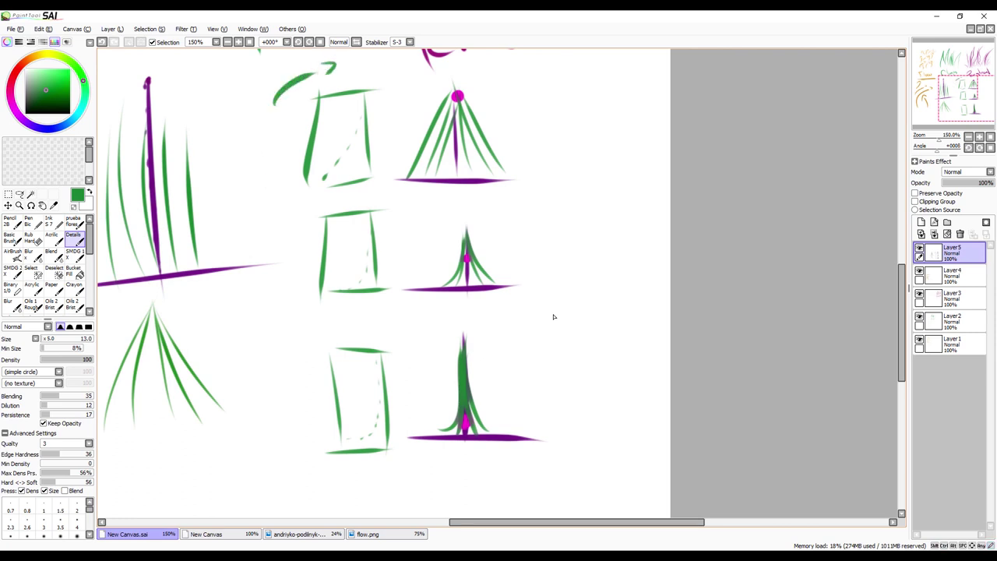
mouse_move(292, 234)
mouse_down()
mouse_move(332, 197)
mouse_move(343, 201)
mouse_up()
drag(291, 354, 341, 321)
Draw a brown graph box beside the first clump diagram with a dashed straight diagonal falling across it
click(28, 59)
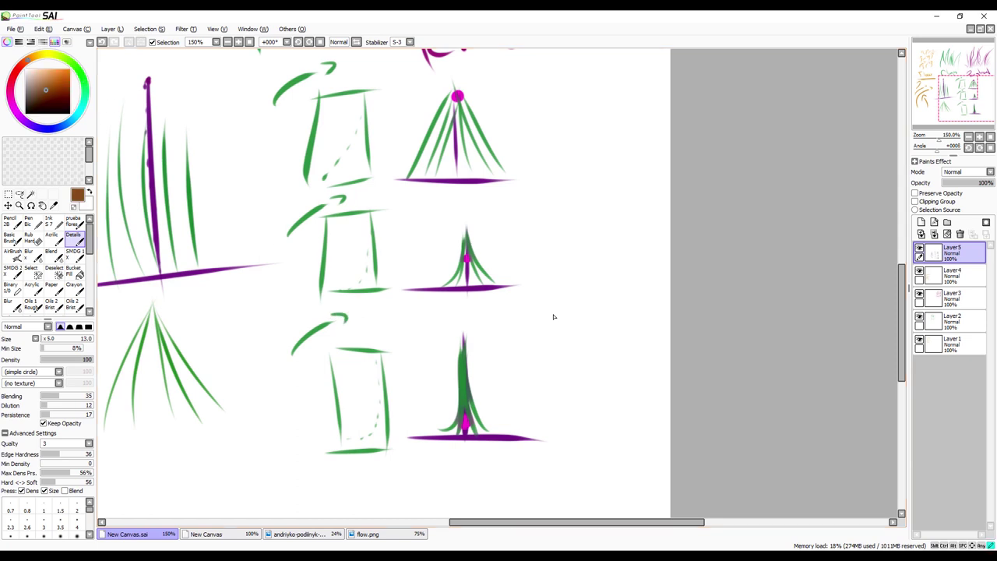
mouse_move(537, 80)
mouse_down()
mouse_move(538, 172)
mouse_move(662, 159)
mouse_up()
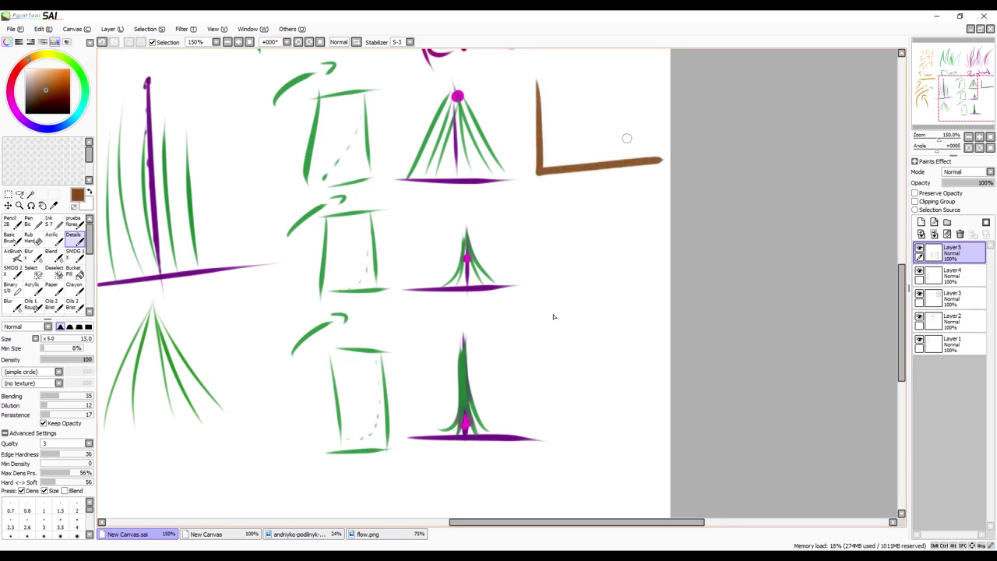
mouse_move(538, 85)
mouse_down()
mouse_move(665, 152)
mouse_move(669, 164)
mouse_up()
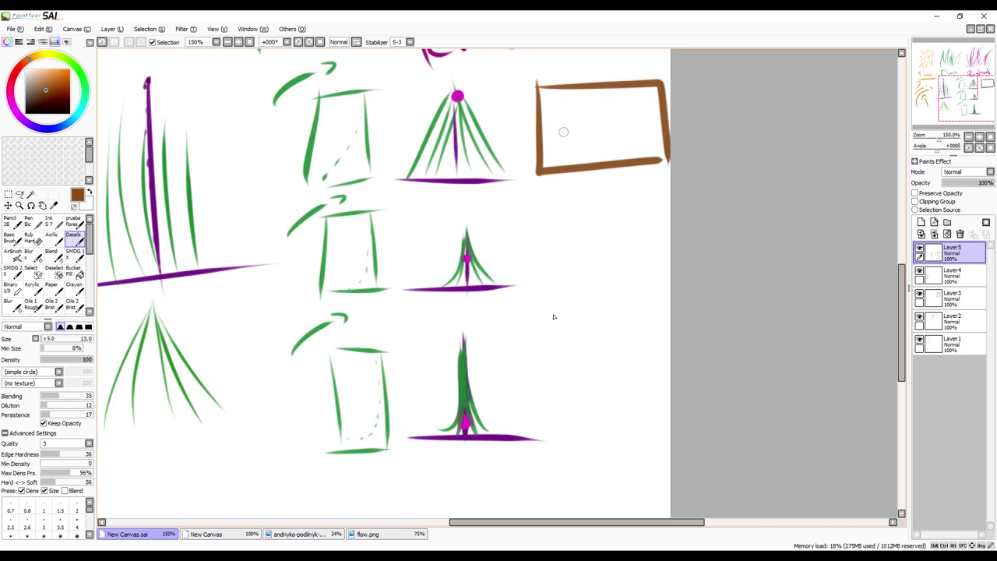
drag(547, 92, 666, 152)
Outline a second brown graph box beside the middle clump diagram
drag(538, 218, 540, 282)
drag(536, 218, 670, 224)
drag(547, 288, 668, 289)
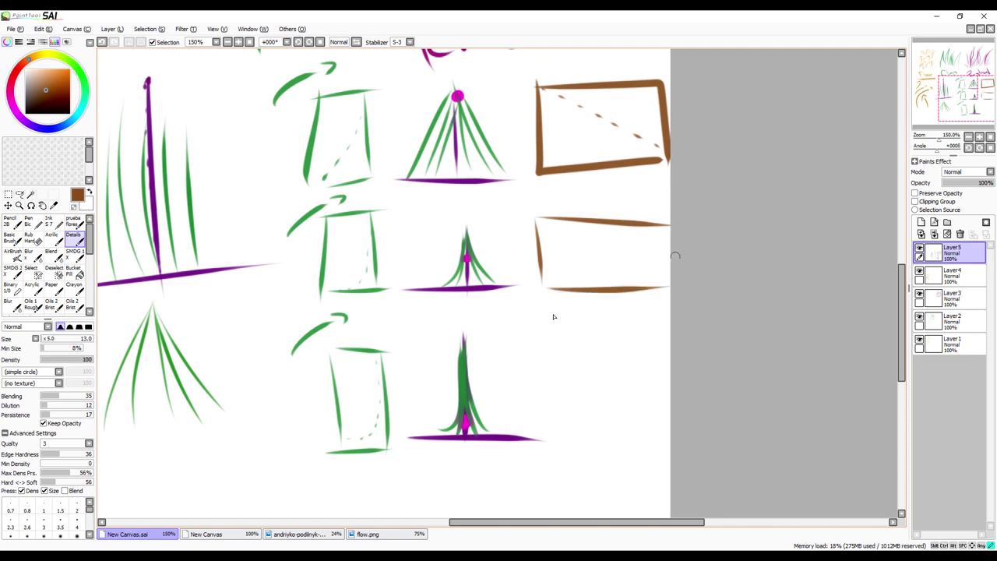
mouse_move(541, 222)
mouse_down()
mouse_move(556, 255)
mouse_move(604, 279)
mouse_move(668, 285)
mouse_up()
mouse_move(538, 330)
mouse_down()
mouse_move(555, 421)
mouse_move(658, 335)
mouse_up()
key(ctrl+z)
key(ctrl+z)
key(ctrl+z)
key(ctrl+z)
key(ctrl+z)
key(ctrl+z)
Add a sagging dashed curve to the second brown box and draw a third box below with a steeper dashed curve
mouse_move(538, 220)
mouse_down()
mouse_move(588, 271)
mouse_move(669, 286)
mouse_move(684, 299)
mouse_up()
mouse_move(545, 346)
mouse_down()
mouse_move(547, 437)
mouse_move(649, 356)
mouse_up()
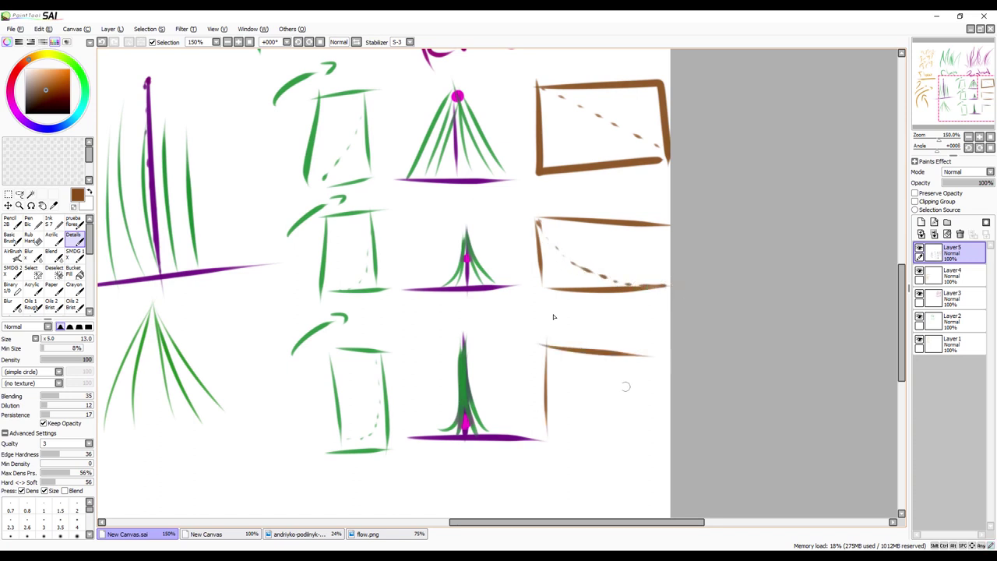
drag(555, 427, 670, 422)
drag(668, 373, 669, 427)
drag(550, 348, 574, 411)
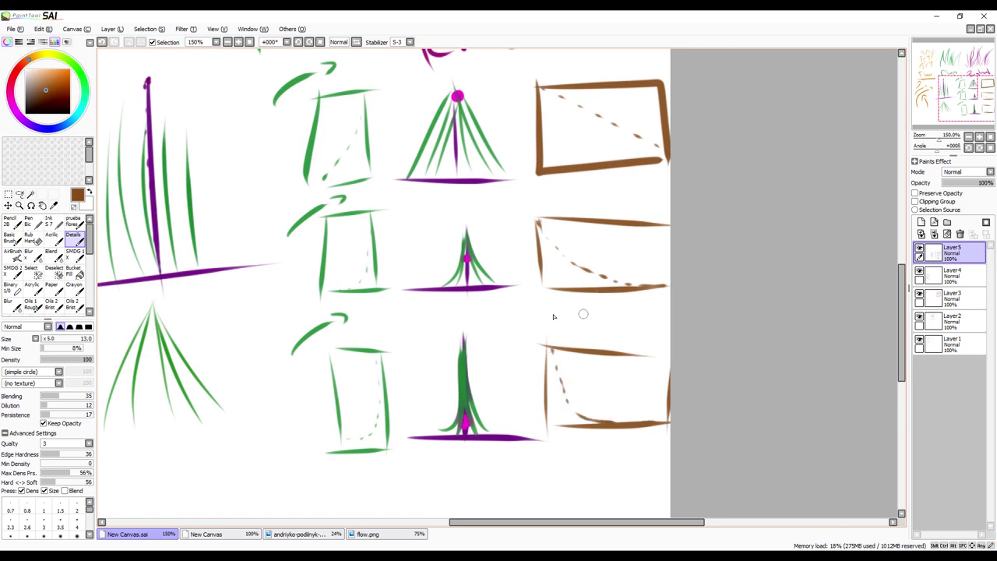
middle_drag(544, 260, 646, 302)
scroll(612, 254, up, 1)
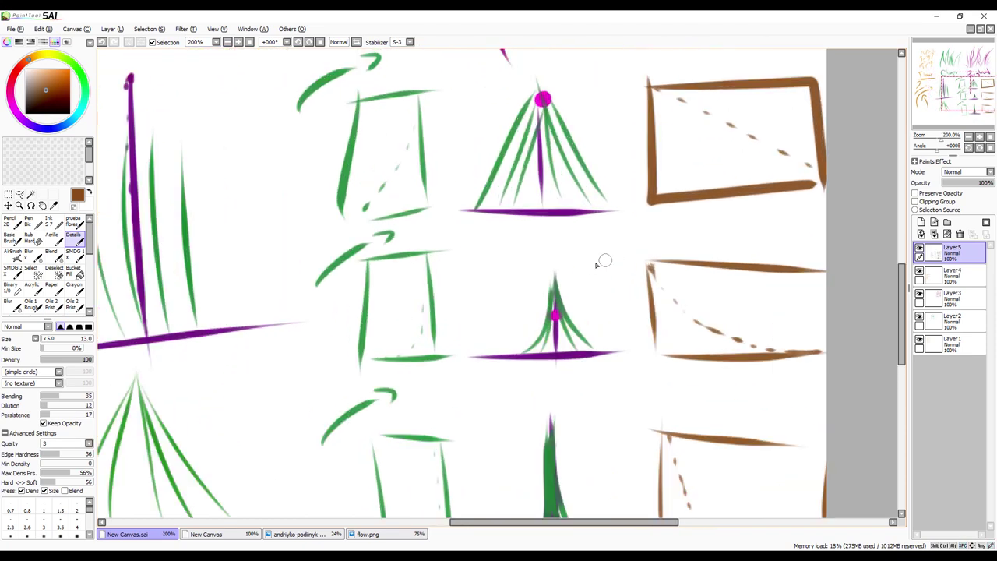
Pick the purple from the artwork and sketch dashed curves around the middle and lower clump diagrams
scroll(542, 285, down, 3)
drag(541, 286, 534, 332)
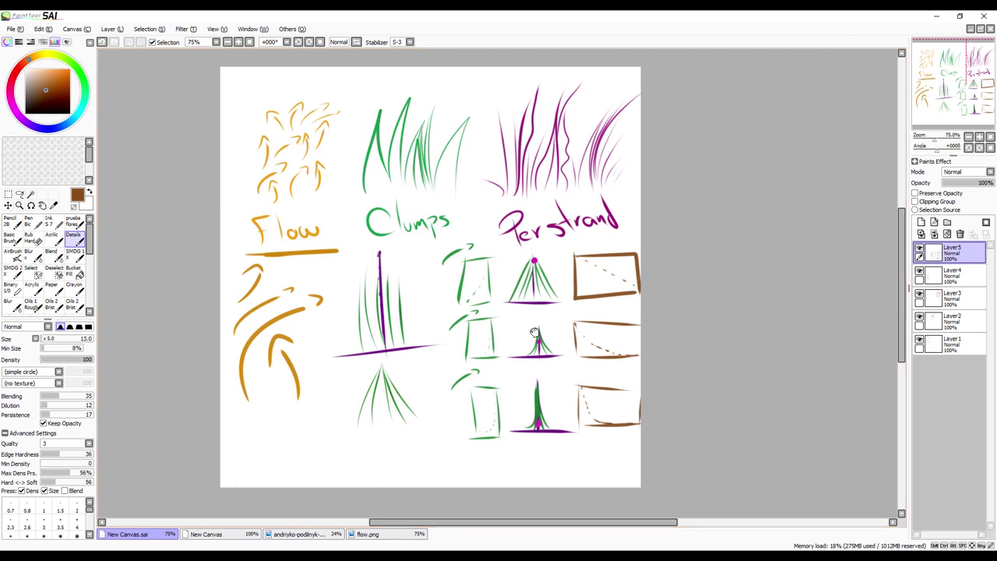
alt+click(535, 334)
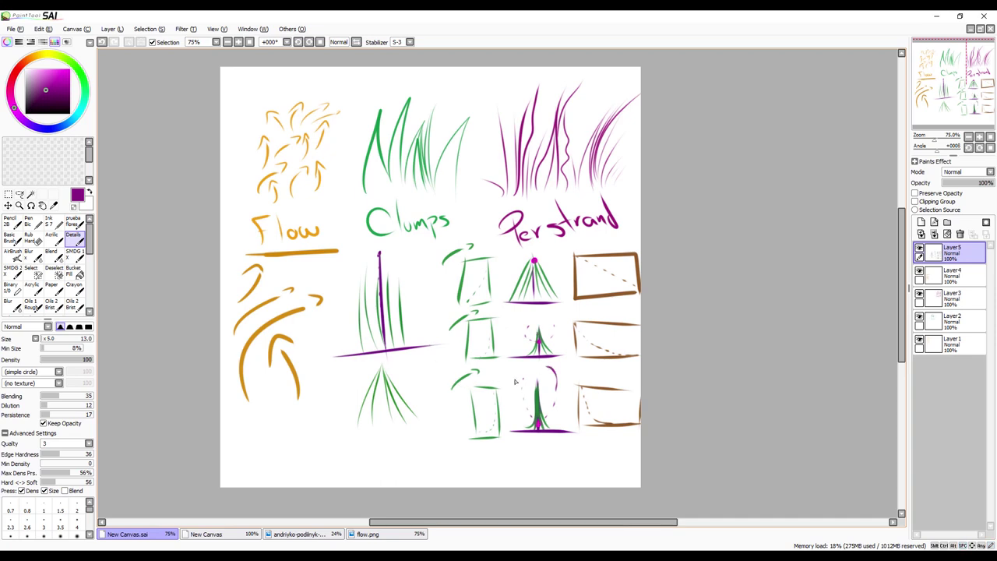
scroll(515, 382, down, 3)
scroll(538, 382, up, 4)
drag(592, 428, 558, 417)
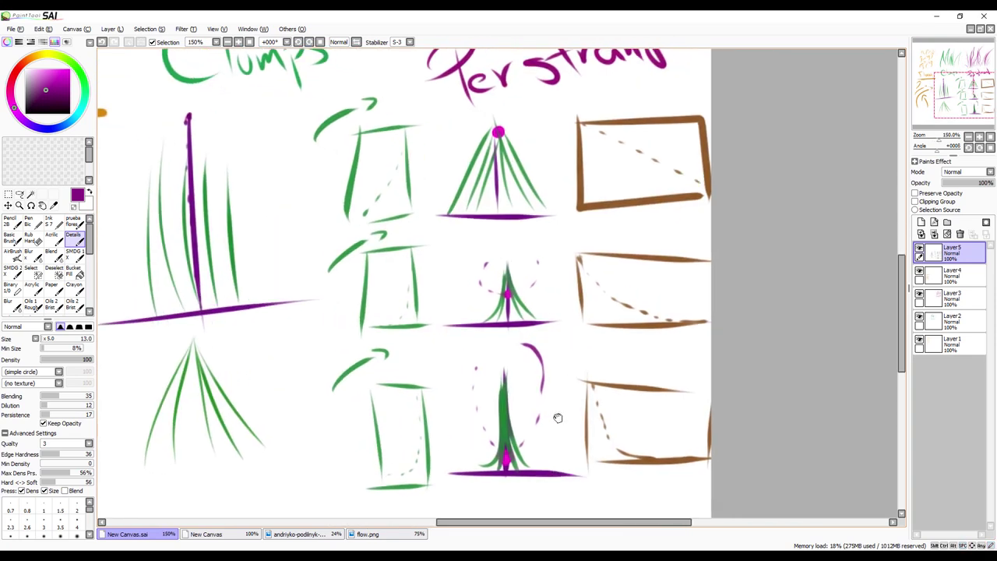
Draw purple dashes fanning out above the pink convergence point of the first clump diagram
drag(458, 102, 461, 107)
drag(467, 116, 526, 121)
click(489, 127)
click(541, 104)
Fill in the purple dashed curves around the middle and lower clump diagrams with additional dashes
click(484, 265)
click(484, 283)
click(495, 291)
click(532, 284)
click(541, 264)
click(474, 360)
click(476, 380)
click(483, 426)
click(508, 446)
click(522, 441)
click(539, 417)
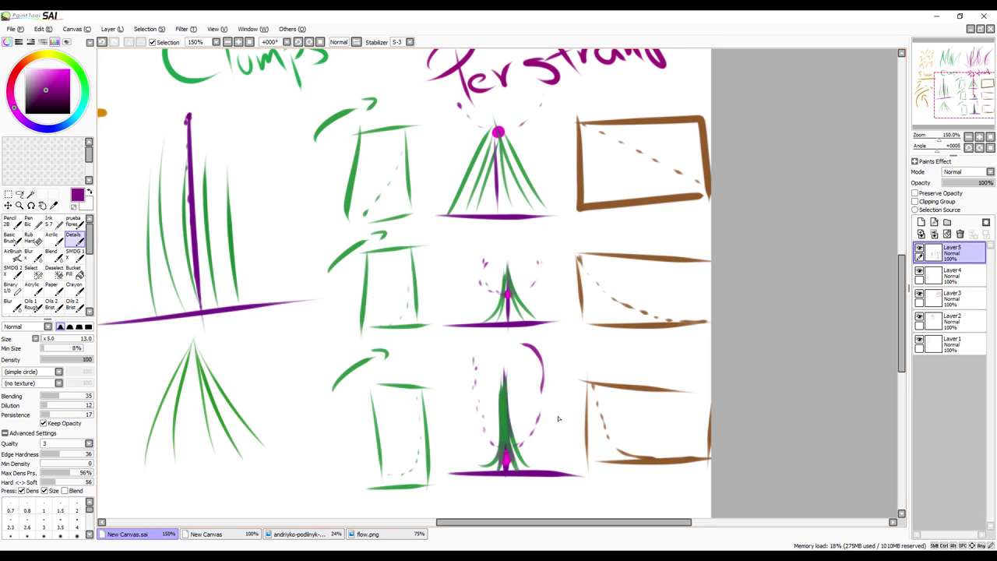
Switch to Maya and refresh the XGen preview of the strands on the plane
click(190, 556)
click(225, 525)
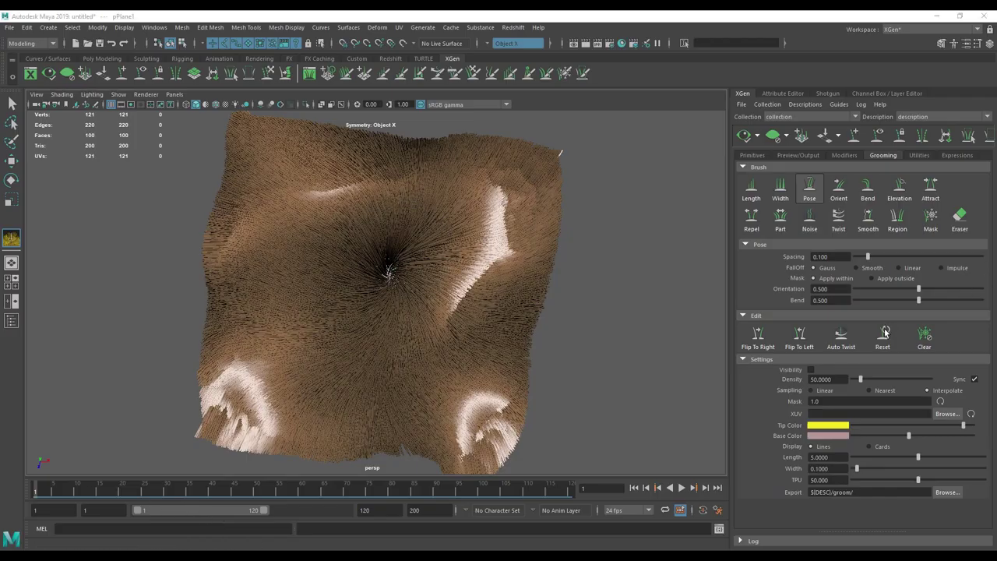
click(746, 136)
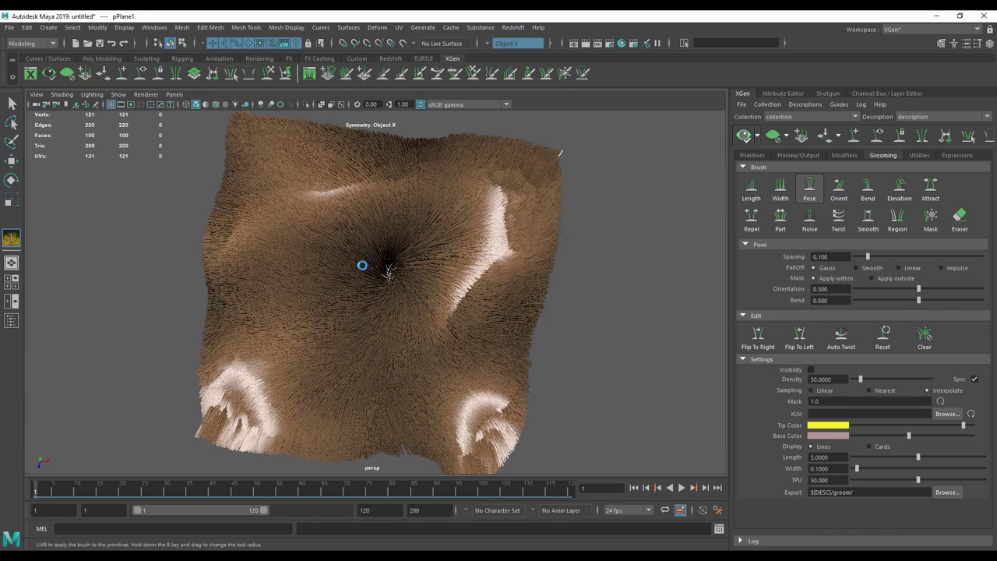
alt+drag(483, 296, 448, 225)
alt+right_drag(448, 226, 543, 260)
Turn on anti-aliasing for the viewport in the Hardware Renderer 2.0 settings and close them
click(174, 94)
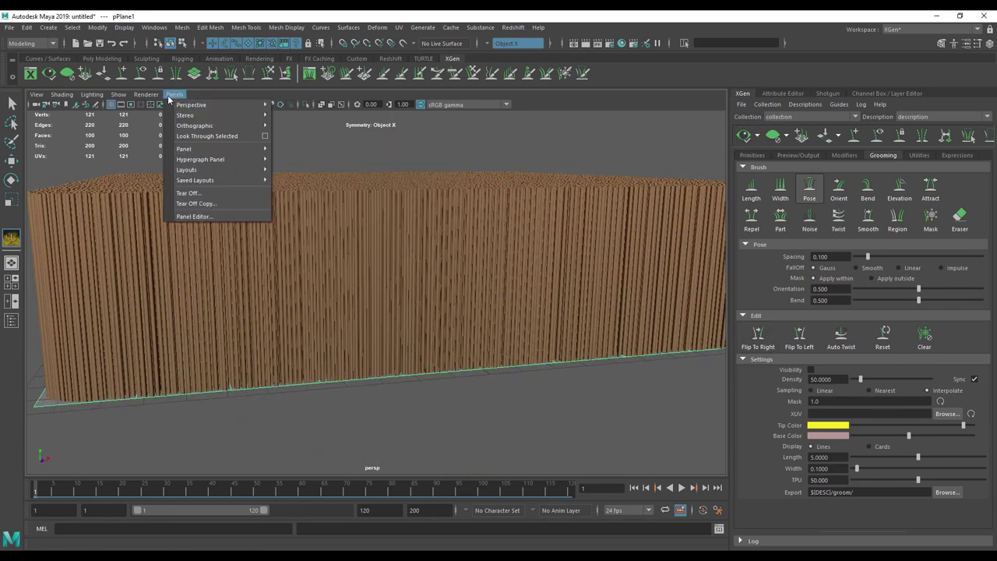
mouse_move(145, 95)
click(204, 114)
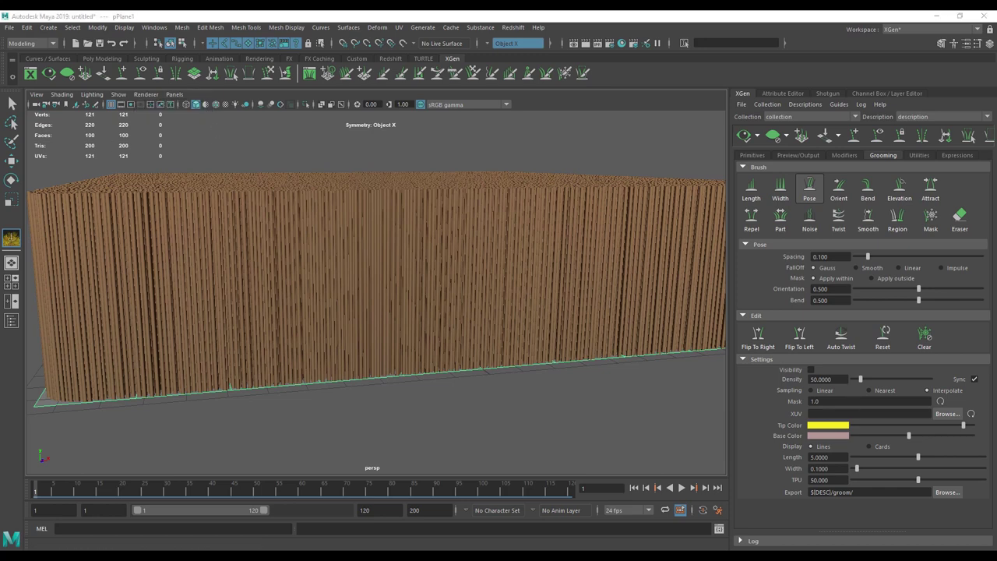
drag(420, 137, 442, 138)
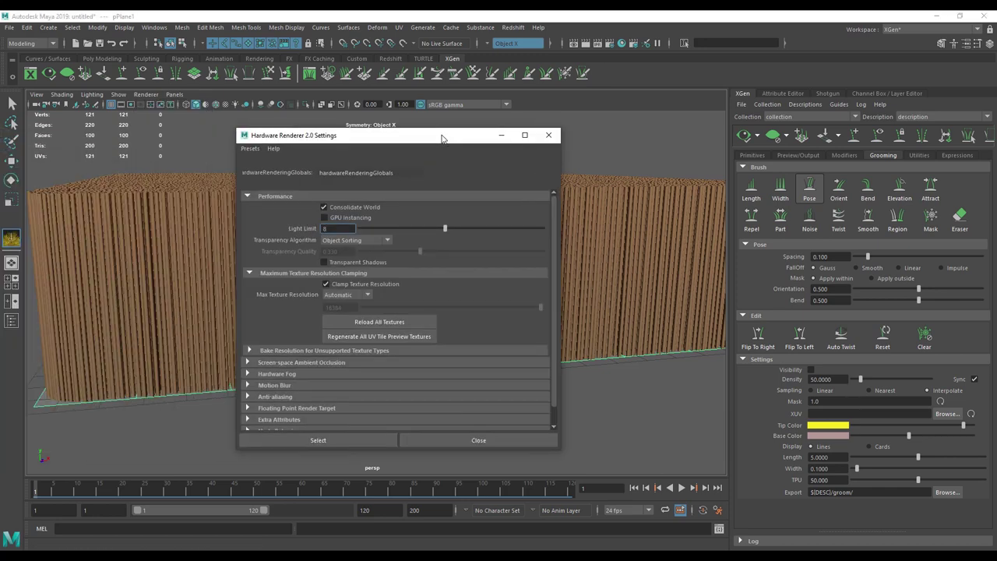
click(286, 397)
click(346, 429)
click(336, 471)
click(429, 438)
Set the density of the XGen primitives to 1 and refresh the preview
alt+drag(396, 245, 403, 281)
click(753, 155)
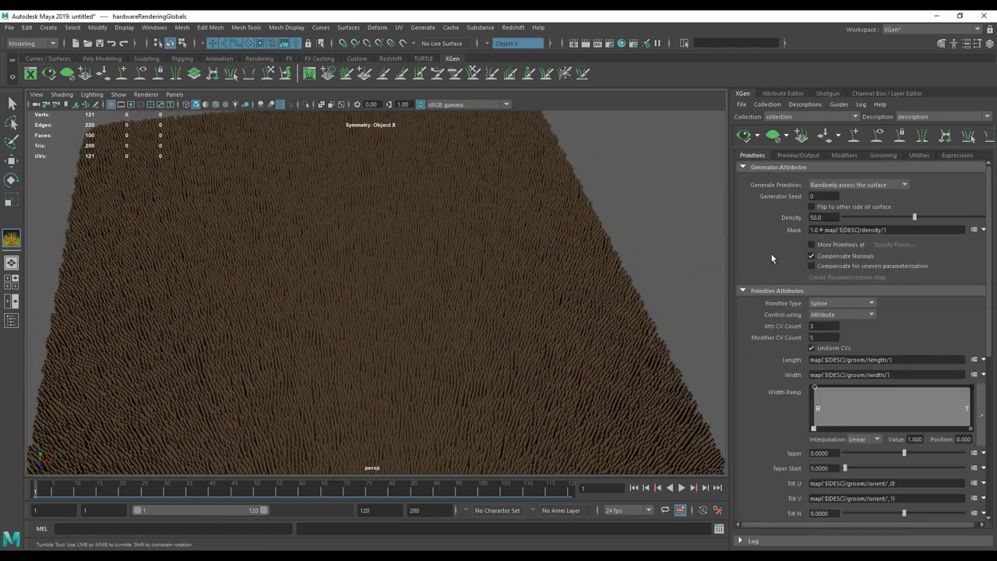
double_click(819, 217)
text(1)
key(Return)
click(744, 137)
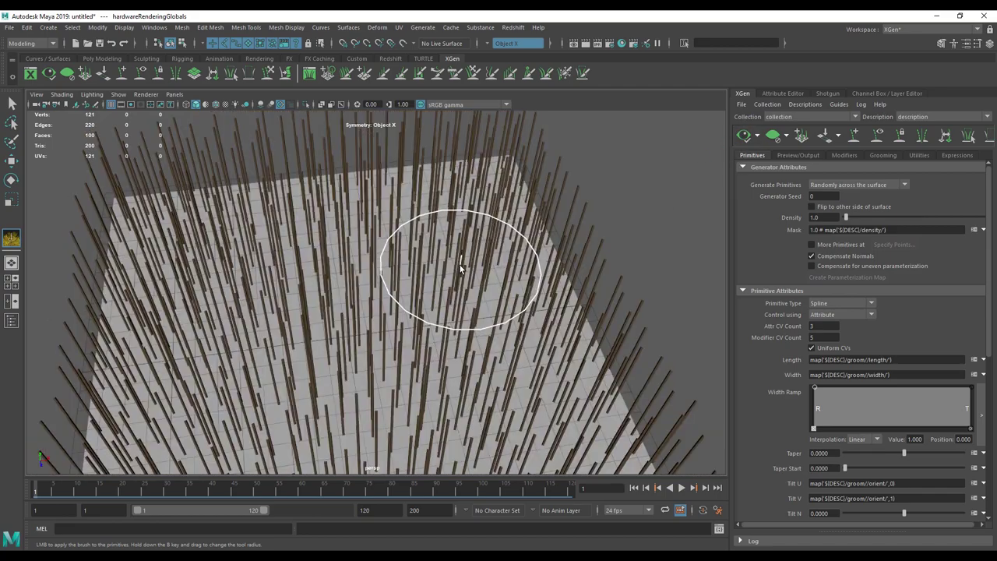
alt+drag(451, 307, 450, 279)
alt+right_drag(449, 280, 364, 277)
alt+drag(363, 277, 668, 188)
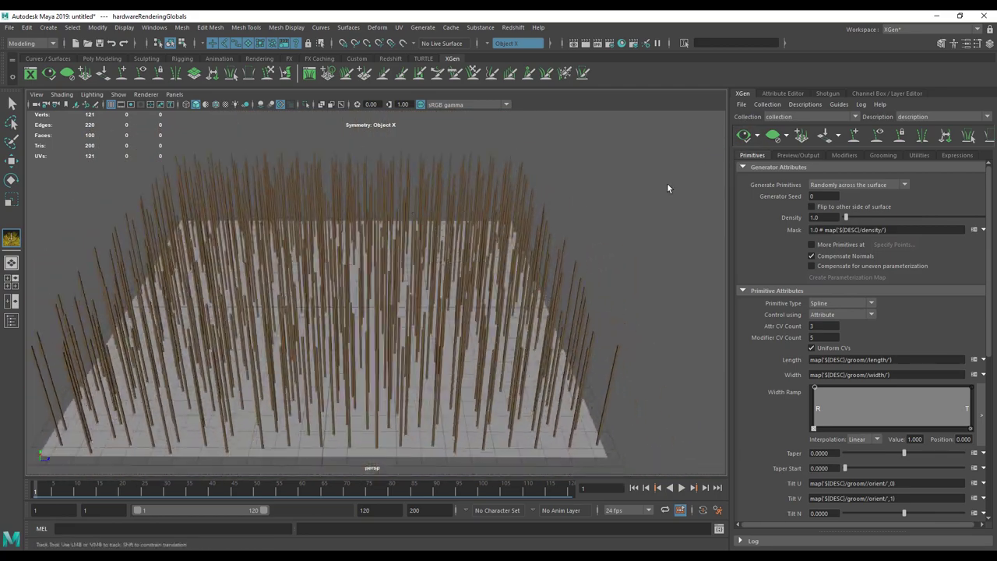
Add a Clumping modifier to the XGen description
click(874, 154)
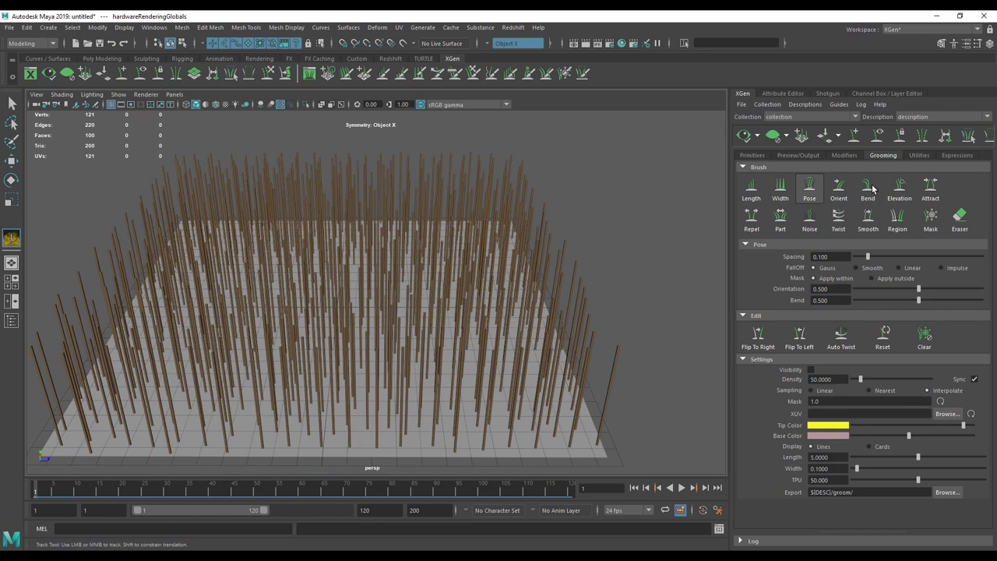
click(844, 155)
click(966, 180)
click(815, 209)
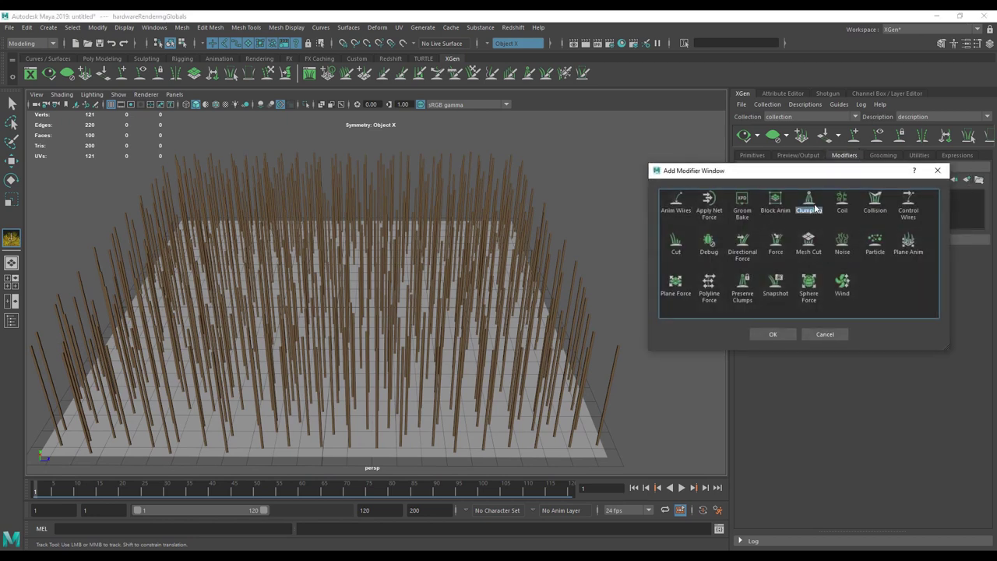
click(770, 335)
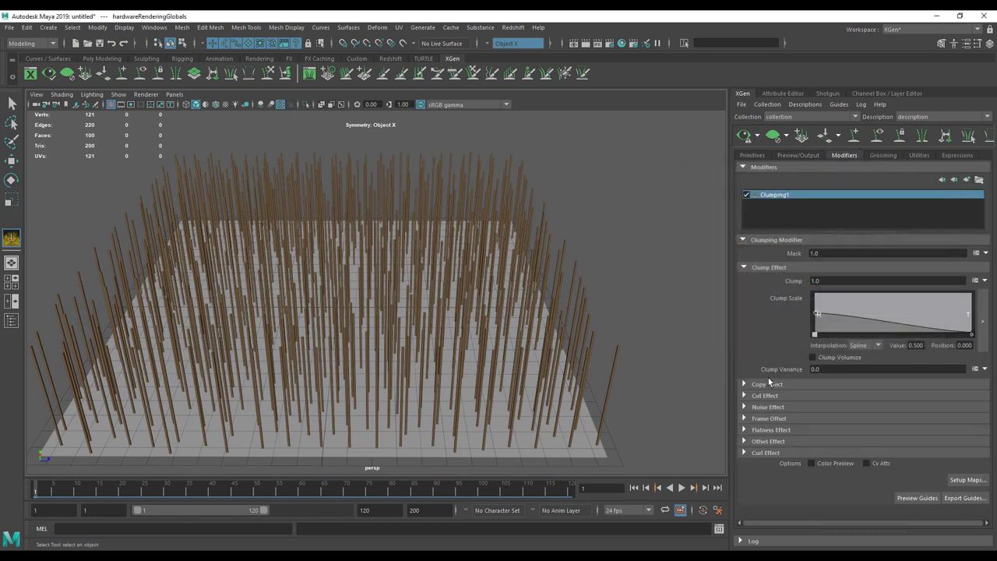
Set up and save the clumping maps for the Clumping modifier, and refresh the strand preview
click(966, 480)
alt+drag(307, 316, 329, 305)
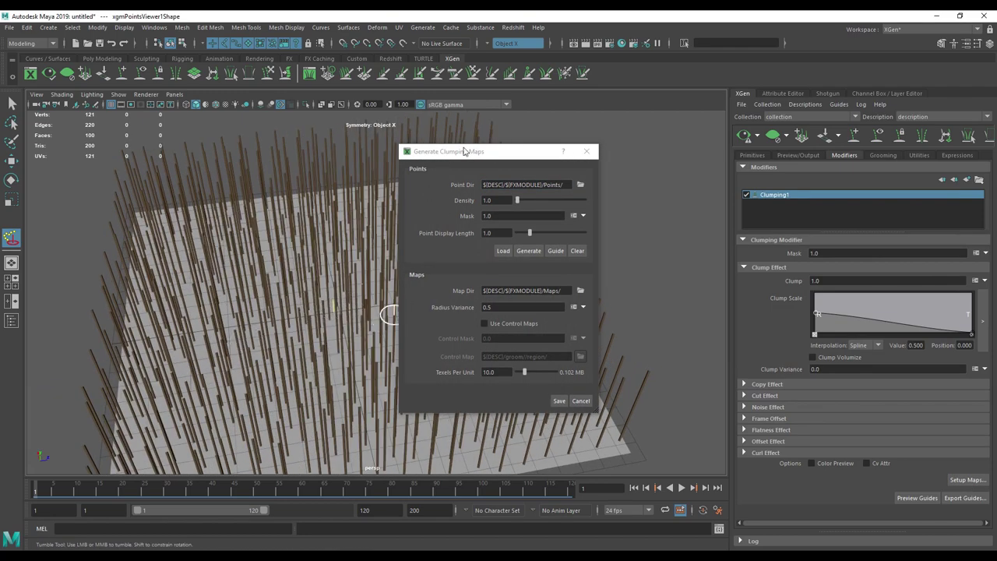
drag(464, 151, 632, 124)
alt+drag(519, 205, 688, 316)
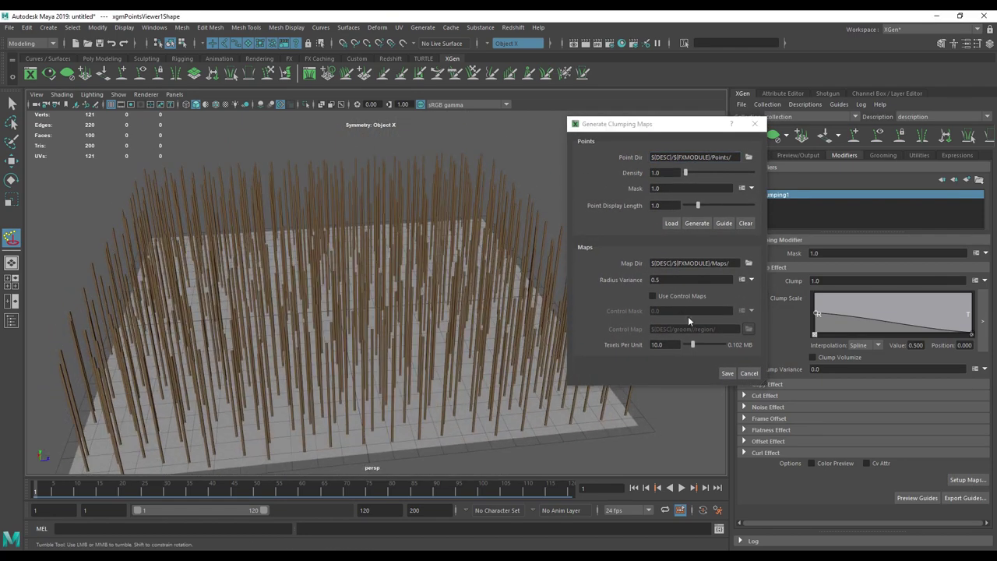
click(726, 373)
click(744, 138)
alt+drag(576, 288, 562, 239)
Set the groom length of the strands to 15
click(753, 155)
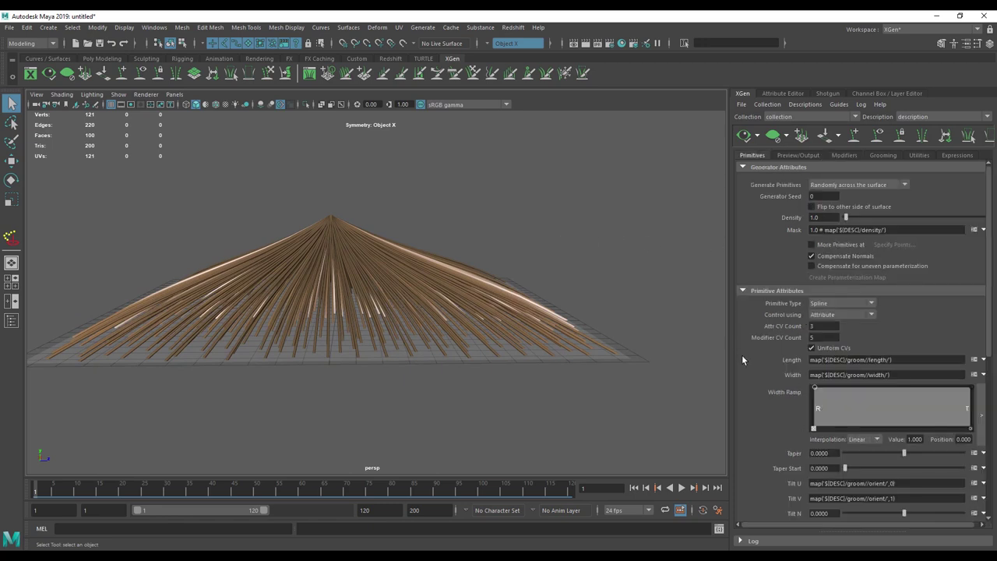
scroll(746, 361, down, 5)
click(873, 155)
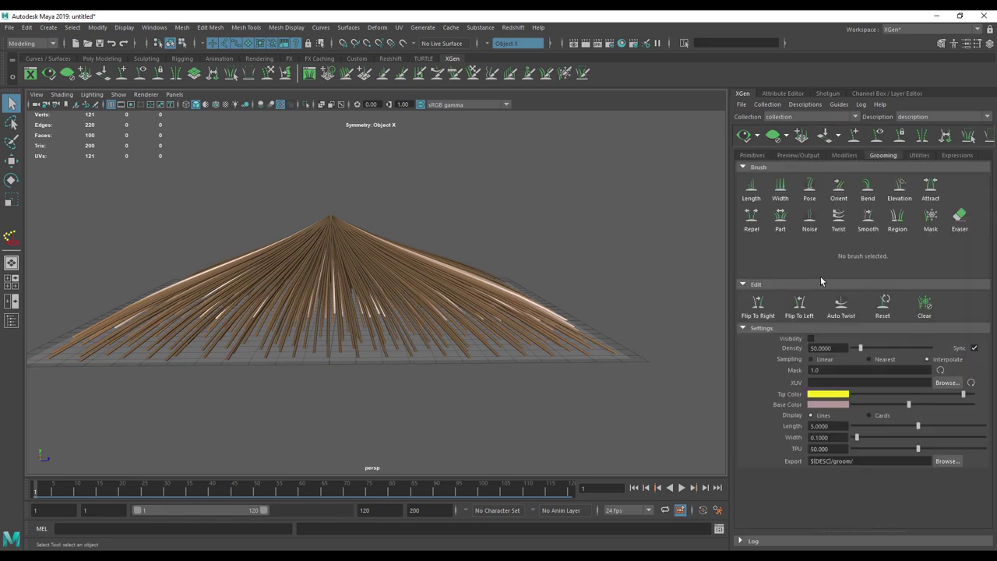
double_click(837, 427)
text(15)
key(Return)
alt+drag(510, 214, 529, 271)
Show the groom display to check the strand length, hide it again and inspect the clumped strands
click(811, 338)
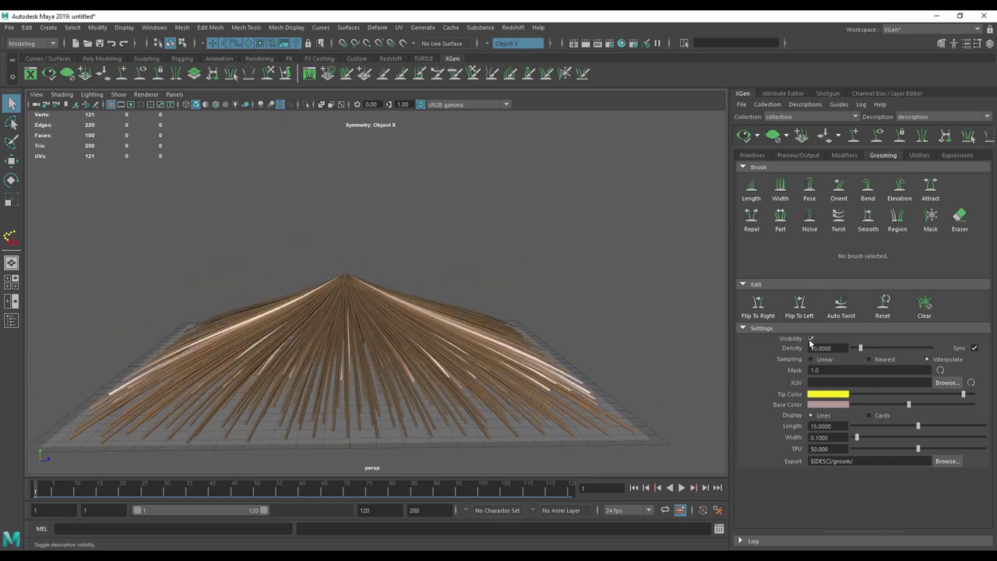
scroll(260, 223, down, 5)
alt+drag(491, 214, 494, 226)
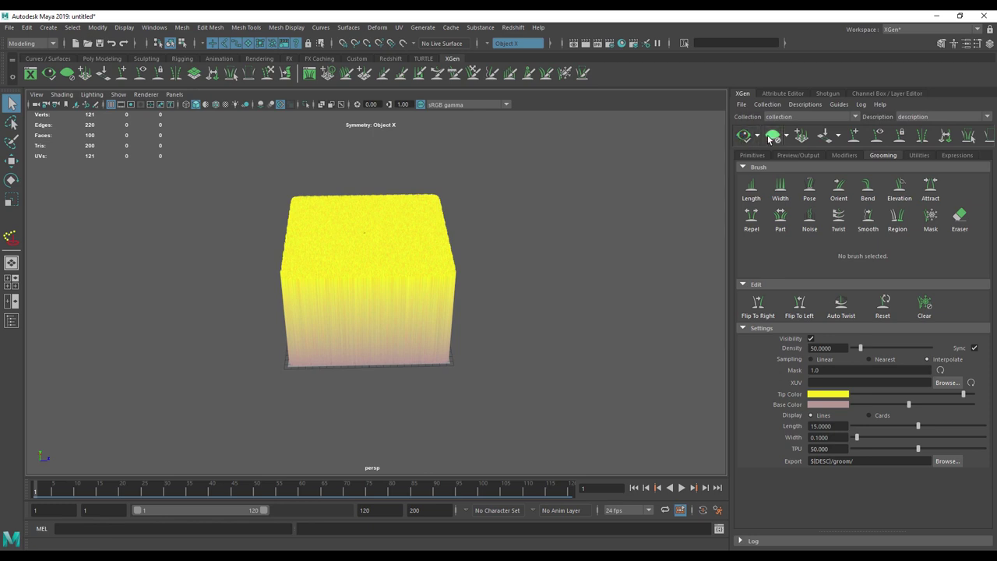
click(812, 338)
alt+right_drag(449, 263, 527, 277)
alt+drag(527, 276, 532, 253)
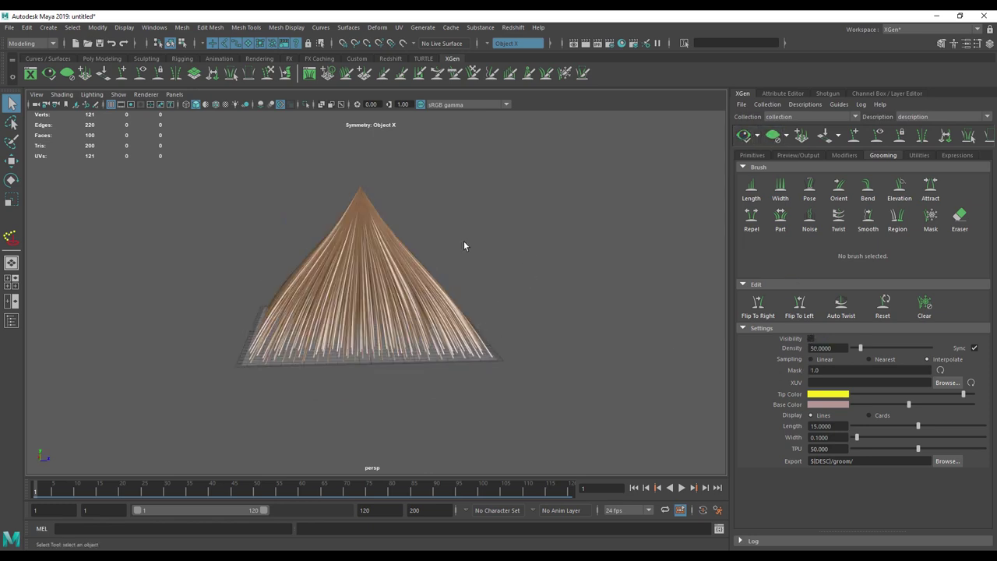
alt+right_drag(463, 240, 533, 237)
alt+drag(533, 238, 530, 234)
Change the perspective viewport's background to black
click(842, 155)
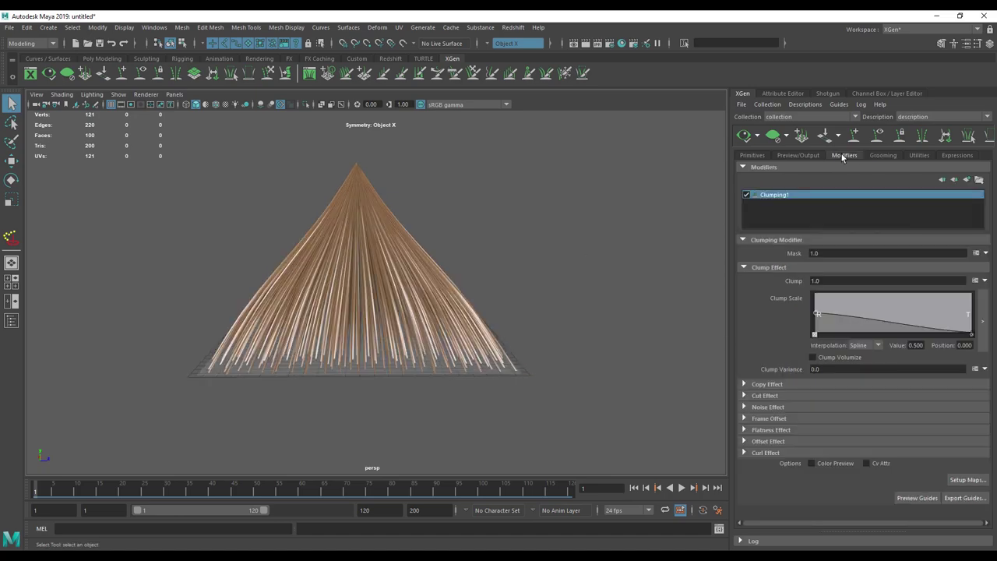
alt+drag(501, 294, 468, 227)
key(t)
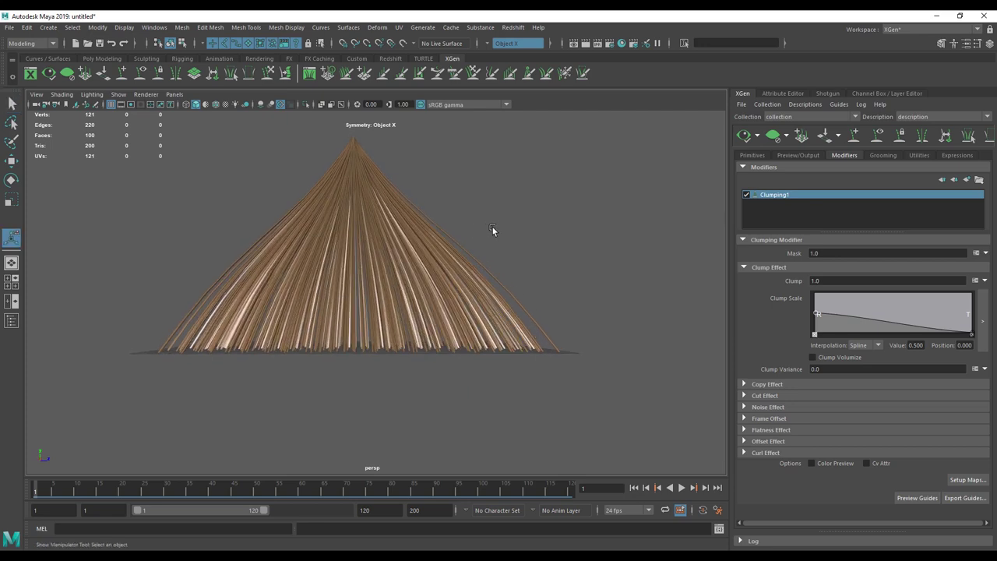
key(space)
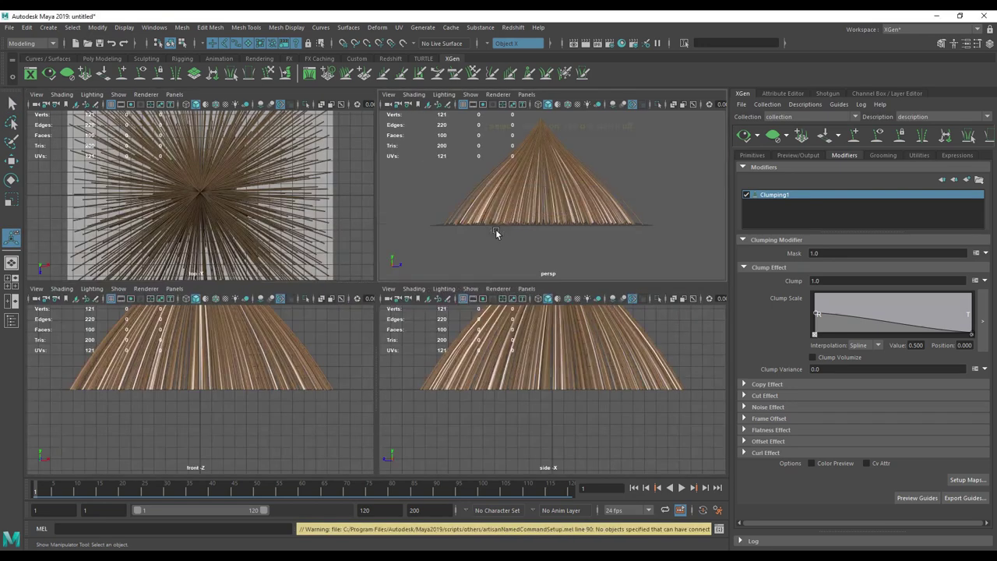
key(space)
key(b)
key(alt+b)
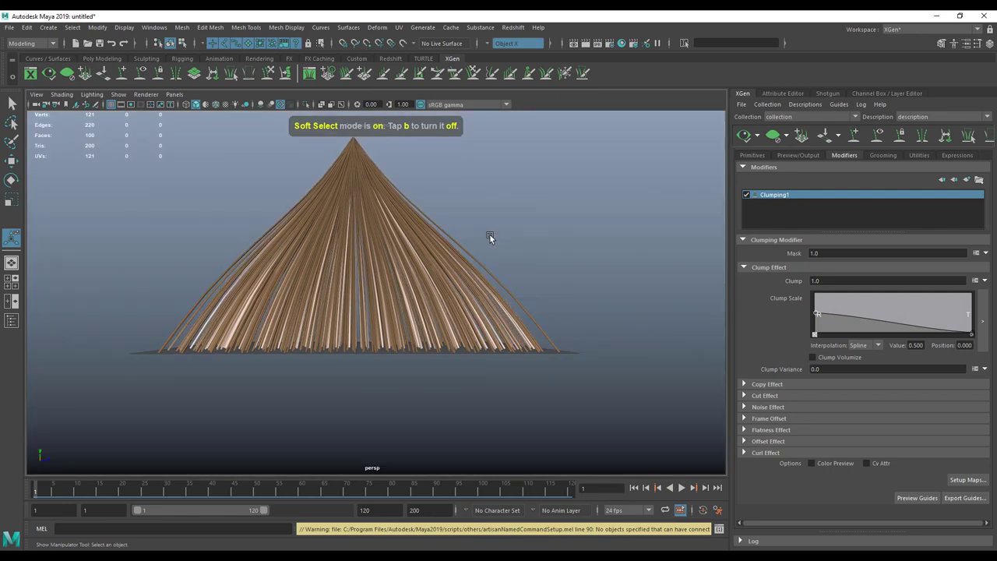
key(alt+b)
alt+drag(483, 223, 523, 251)
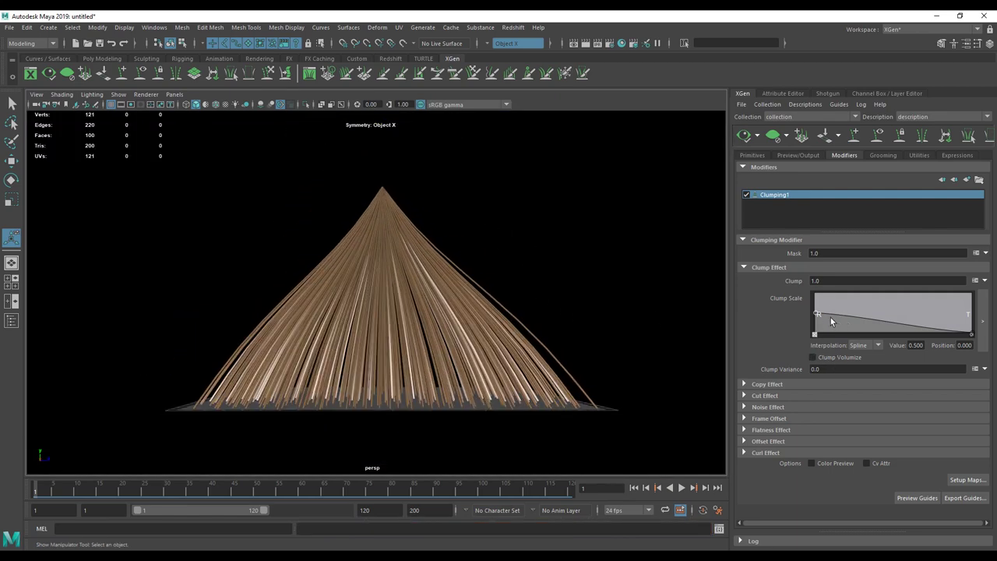
Add a point to the Clump Scale ramp at position 0.195 with value 0.039 and enable automatic preview updates
drag(848, 321, 845, 333)
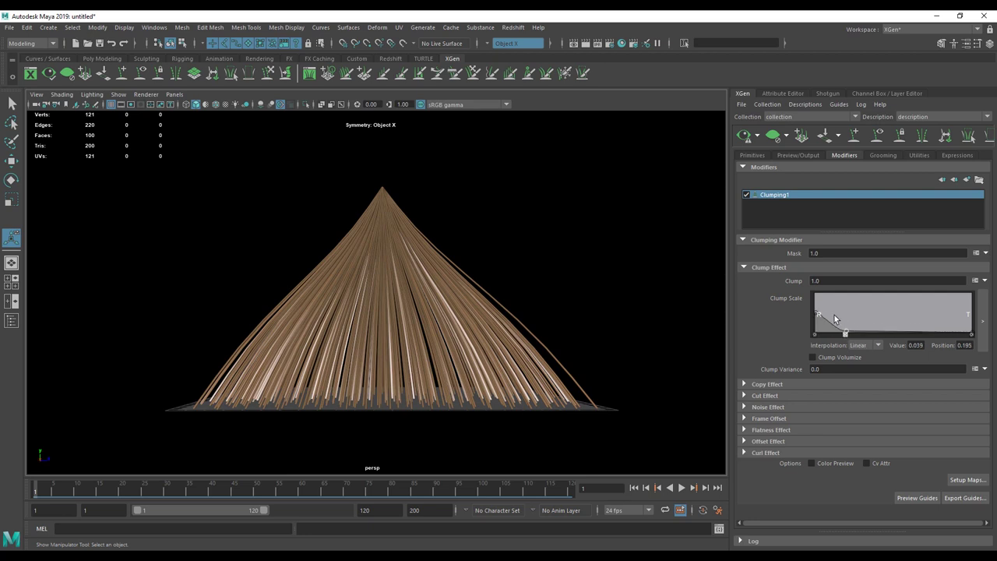
click(760, 138)
click(755, 199)
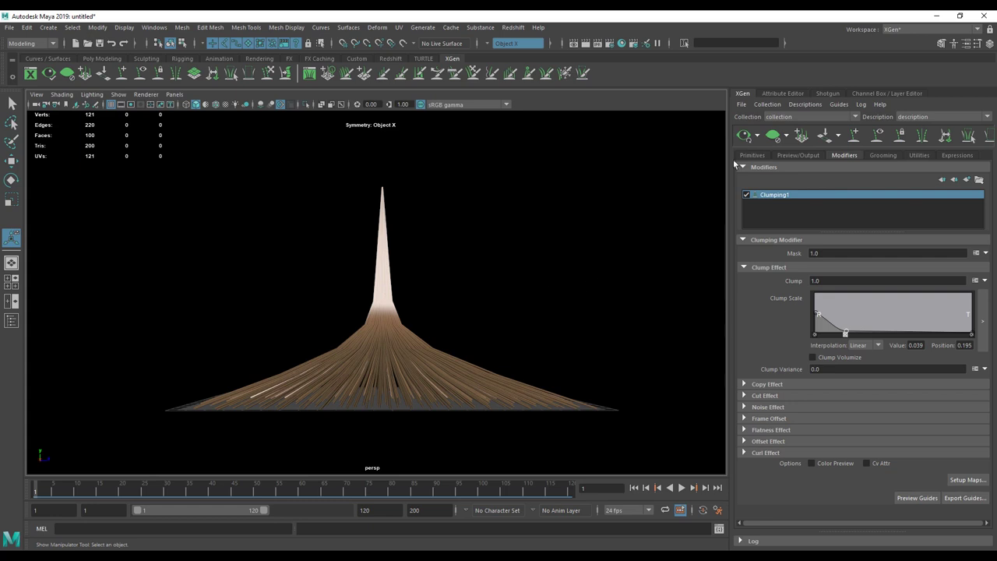
Set the Modifier CV Count of the primitives to 20
click(752, 156)
double_click(820, 181)
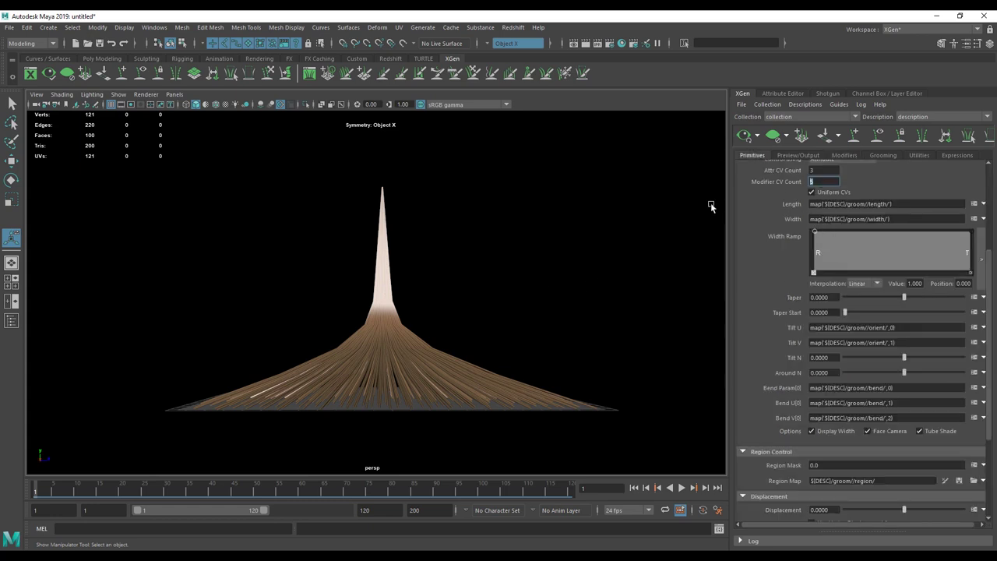
text(20)
key(Return)
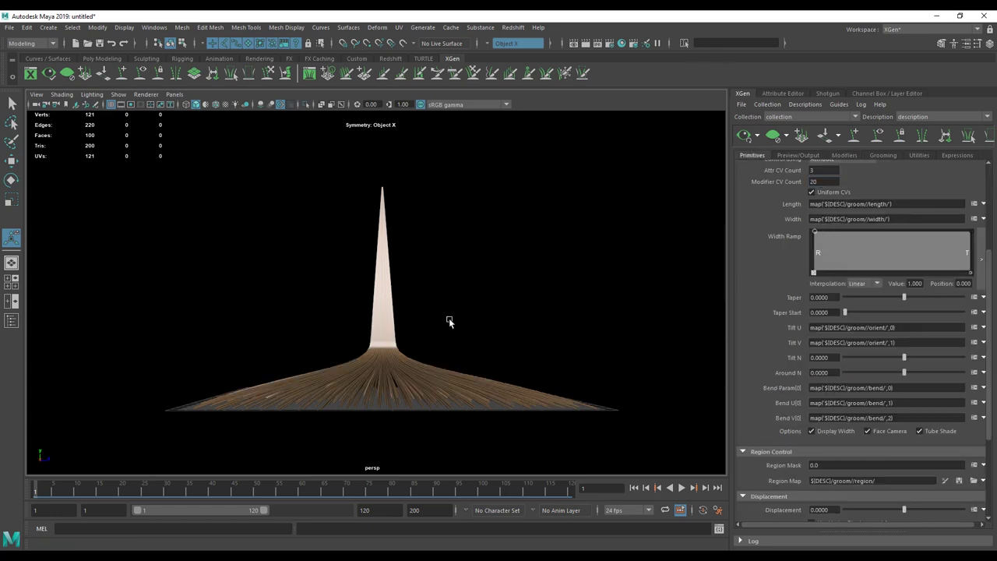
Move the middle point of the Clump Scale ramp to position 0.444
click(889, 155)
click(838, 156)
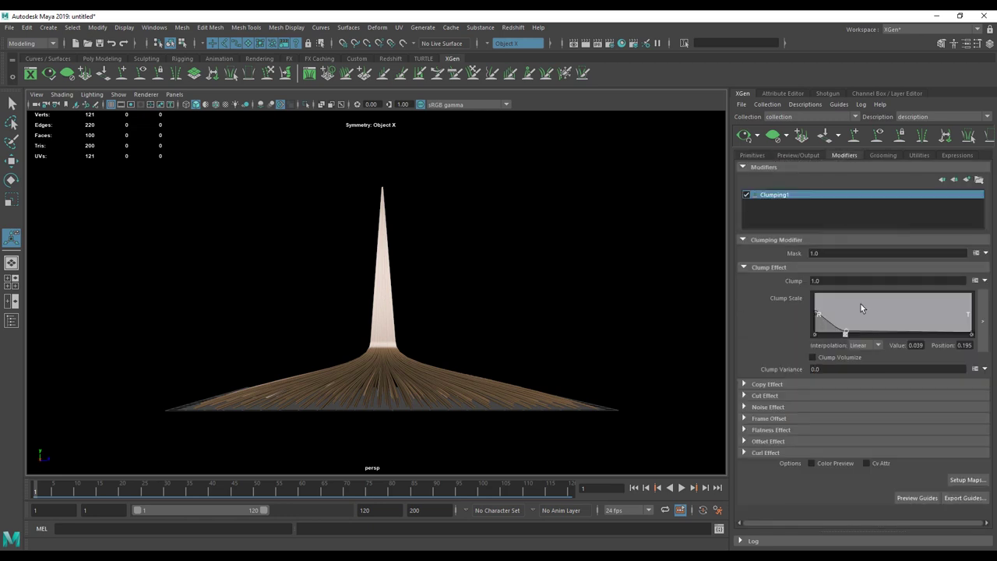
drag(847, 333, 885, 334)
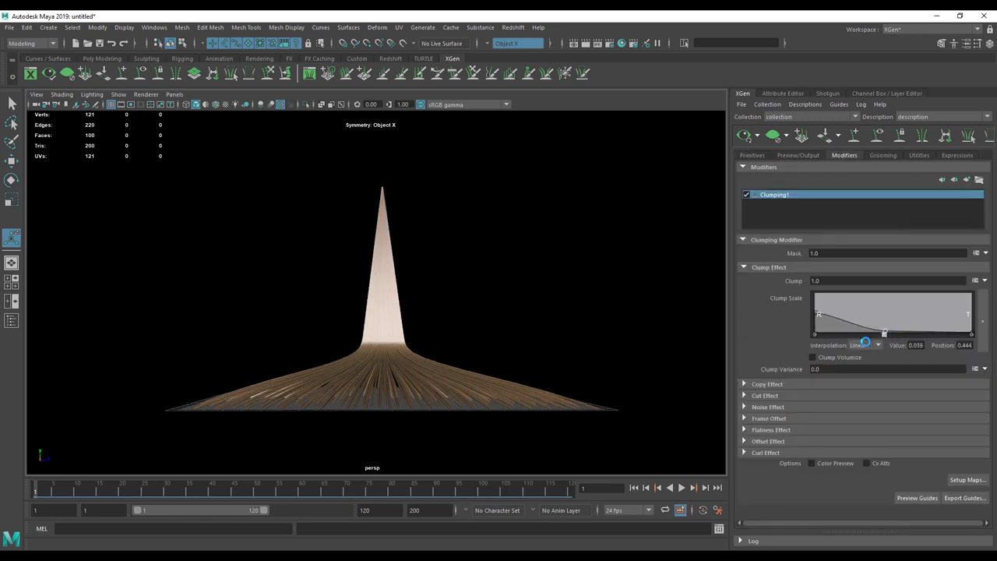
Select the root point of the Clump Scale ramp and open the ramp in a separate, larger window above the strands
click(815, 313)
click(816, 334)
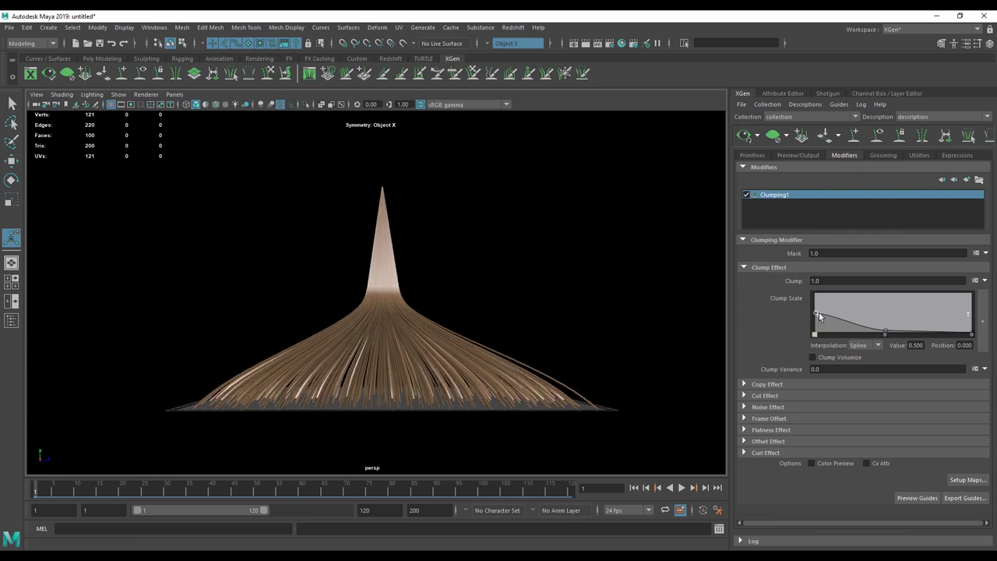
click(983, 320)
drag(555, 227, 660, 104)
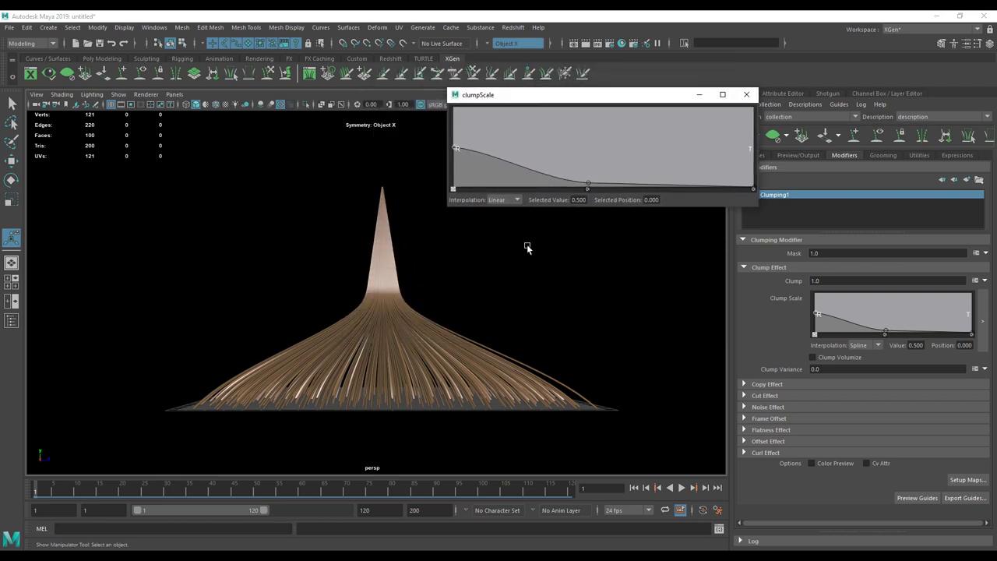
Add a Clump Scale ramp point near the root with value 0.045 and set the middle point at position 0.455 to 0.1
click(477, 188)
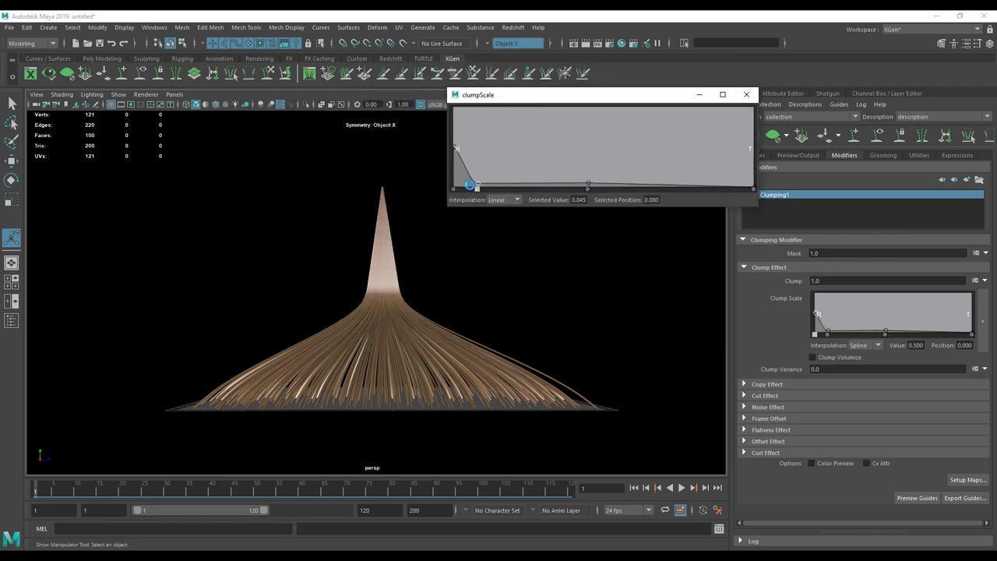
click(589, 187)
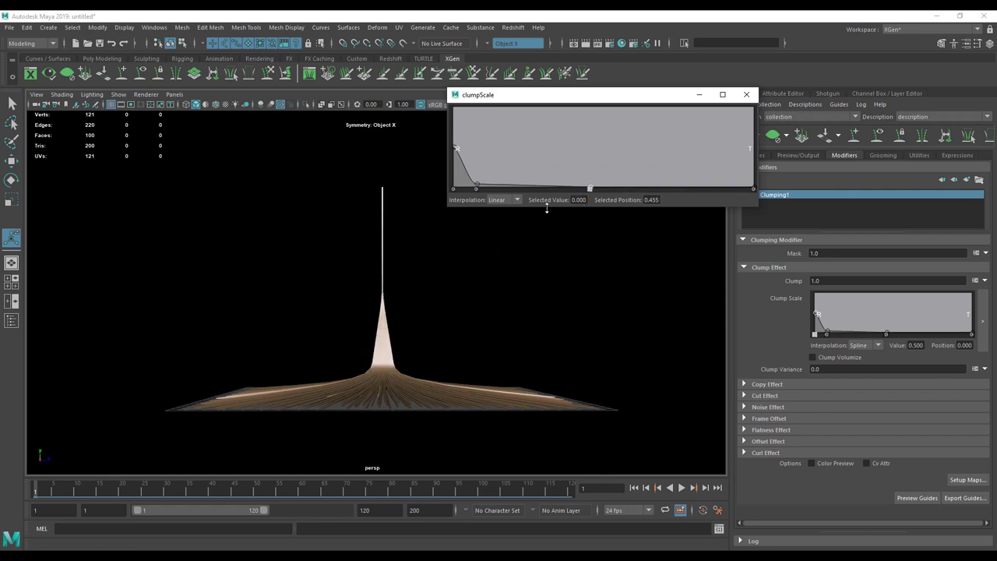
drag(584, 200, 498, 200)
text(0.1)
key(Return)
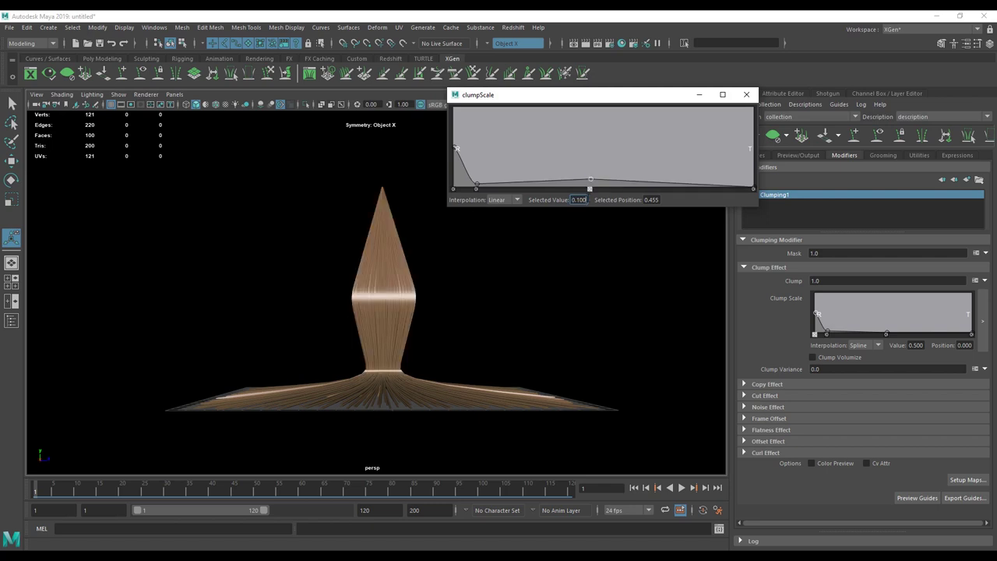
Set the middle ramp point's value to 0.01 and inspect the clumped strands
text(0.01)
key(Return)
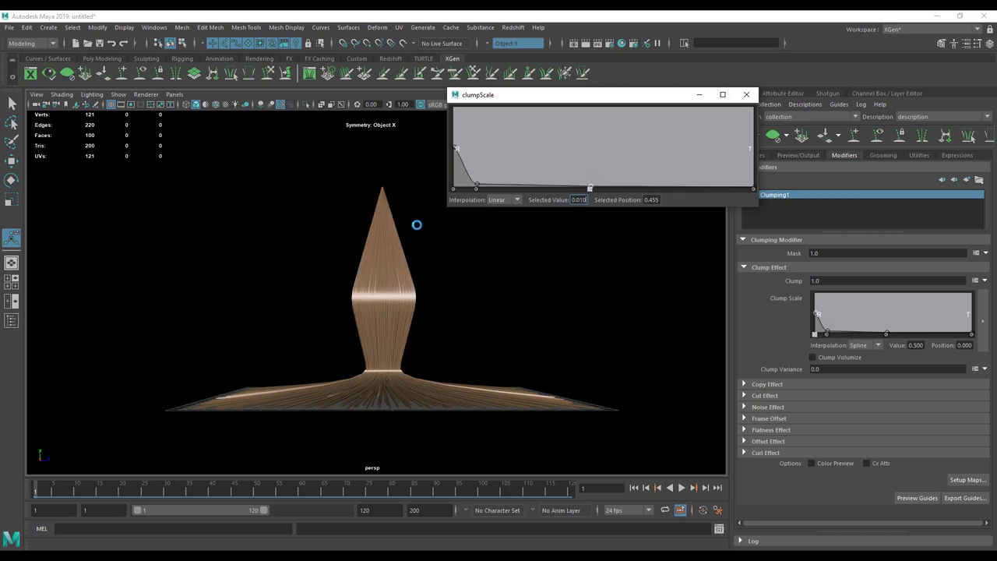
mouse_move(449, 324)
alt+mouse_down()
mouse_move(392, 322)
mouse_move(330, 340)
mouse_move(438, 310)
alt+mouse_up()
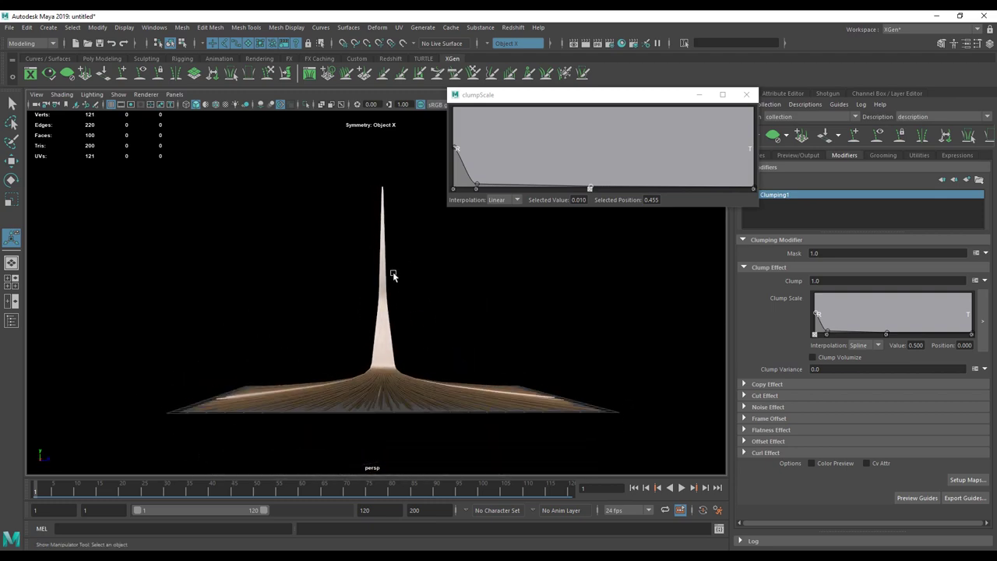
alt+middle_drag(392, 275, 374, 260)
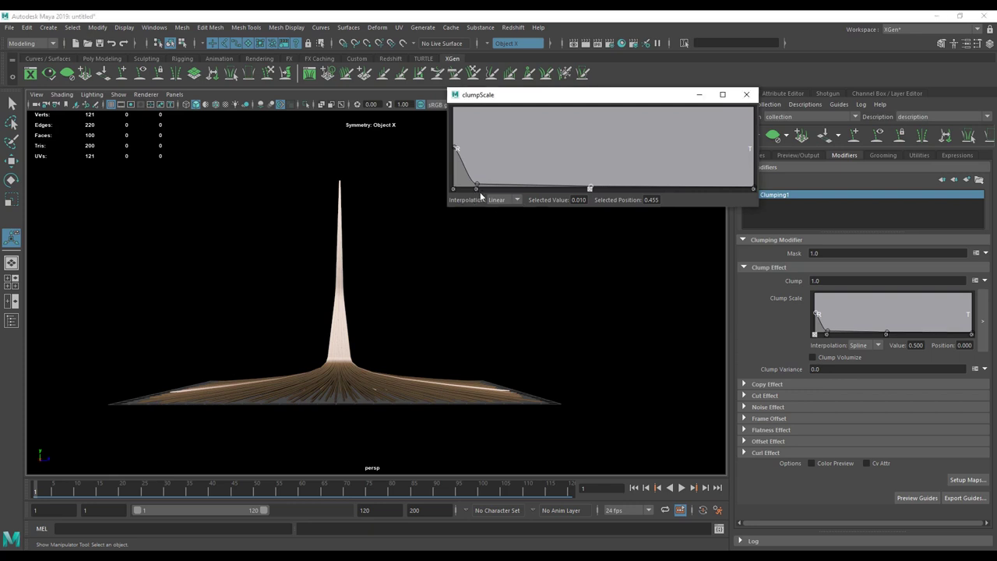
Delete the ramp point near the root, try the middle point at position 0.512 with value 0.896, and delete it too
click(477, 189)
drag(590, 190, 607, 116)
mouse_move(474, 250)
alt+mouse_down()
mouse_move(477, 289)
mouse_move(484, 248)
alt+mouse_up()
key(ctrl+z)
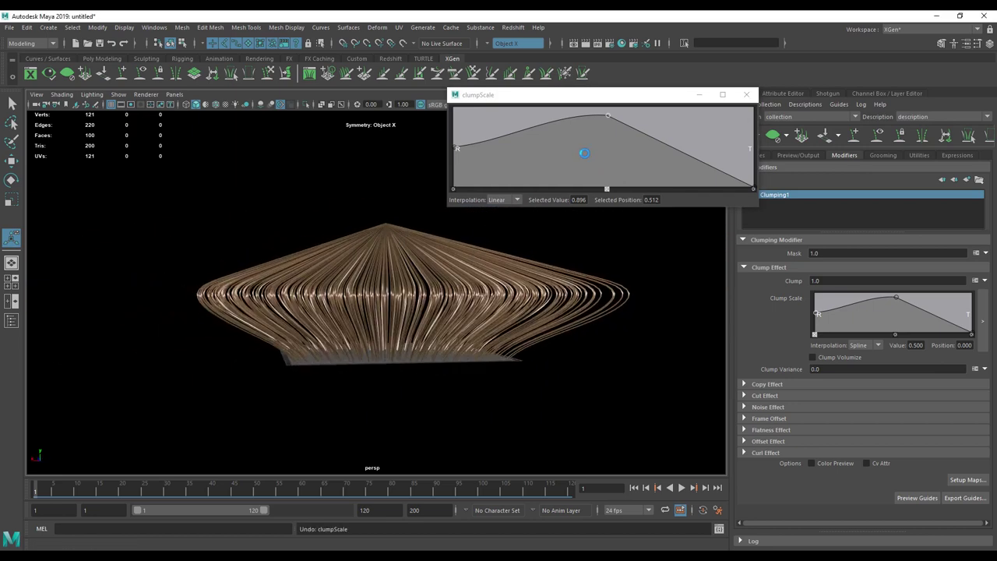
click(607, 189)
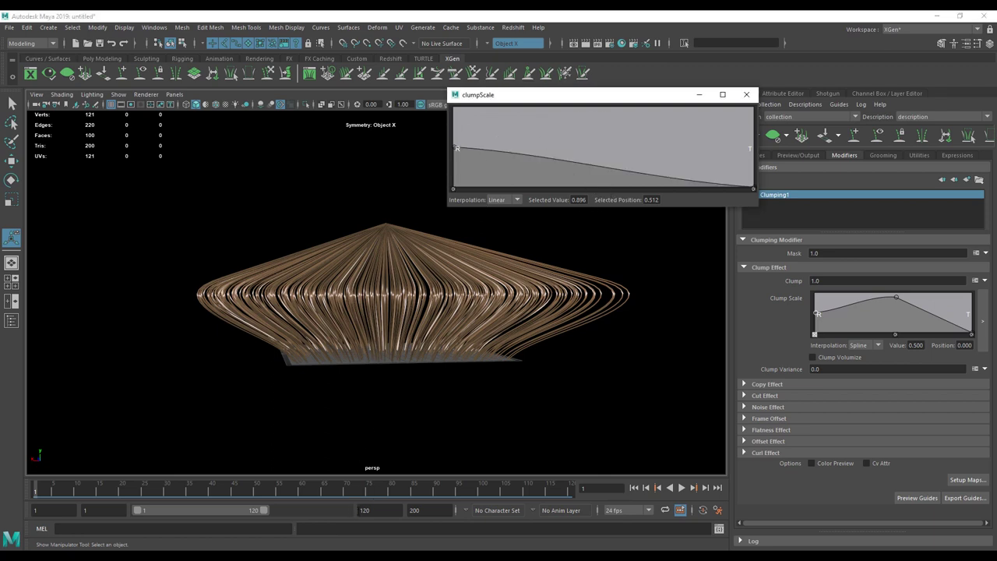
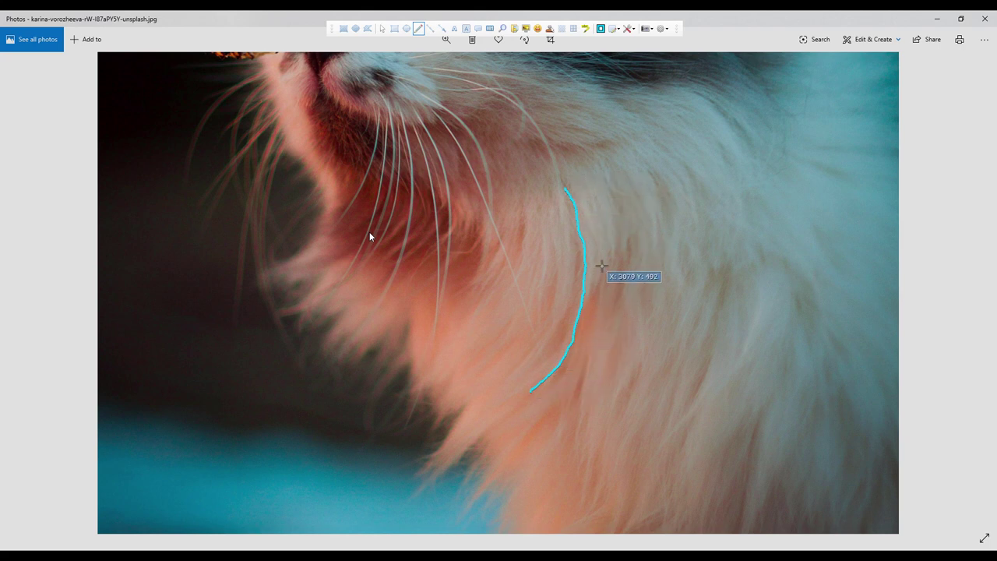
In the Photos cat picture, sketch two clumps as converging strand pairs, each with a short line across where the strands meet
mouse_move(610, 248)
mouse_down()
mouse_move(576, 340)
mouse_move(528, 393)
mouse_up()
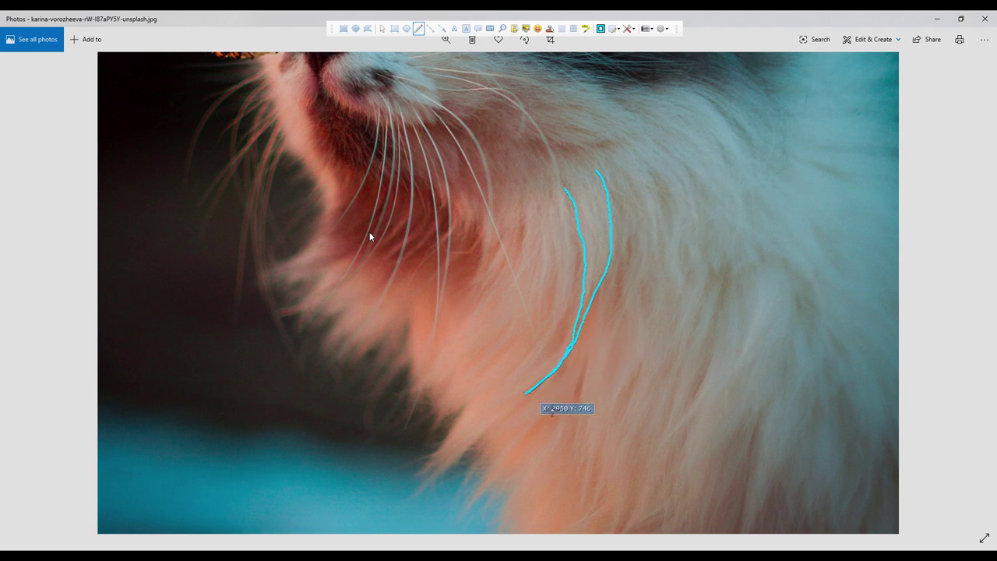
drag(593, 282, 617, 285)
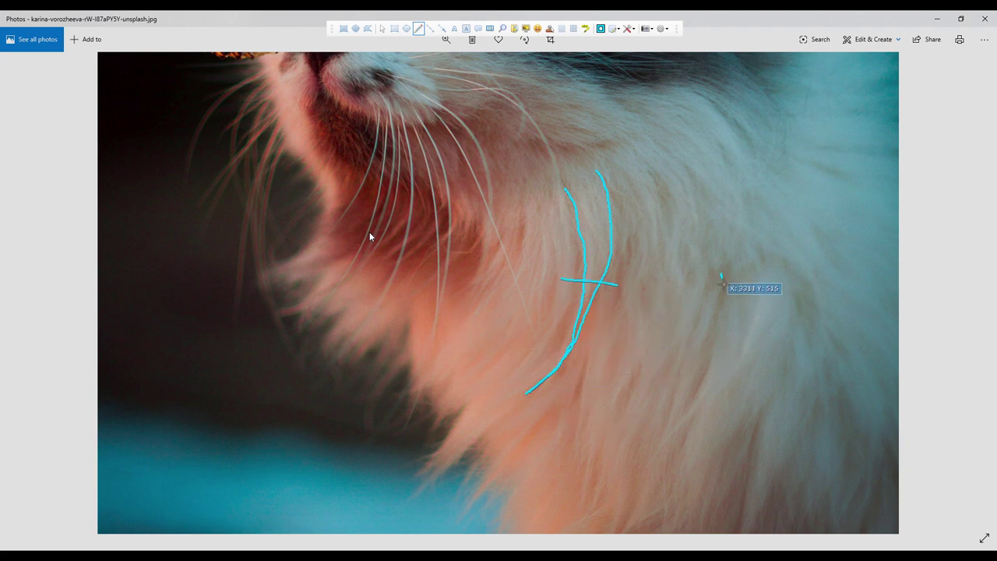
drag(723, 282, 706, 386)
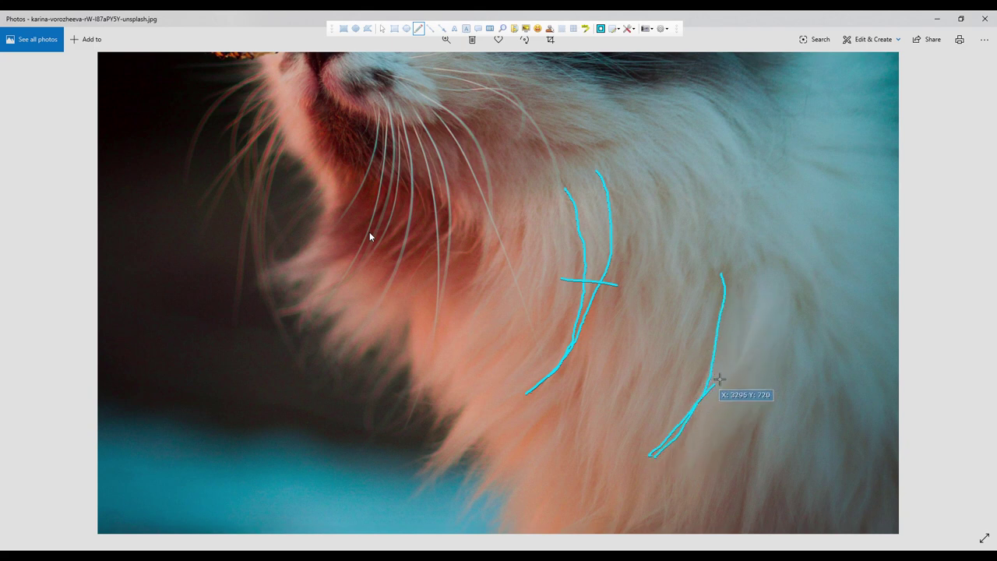
drag(799, 297, 795, 257)
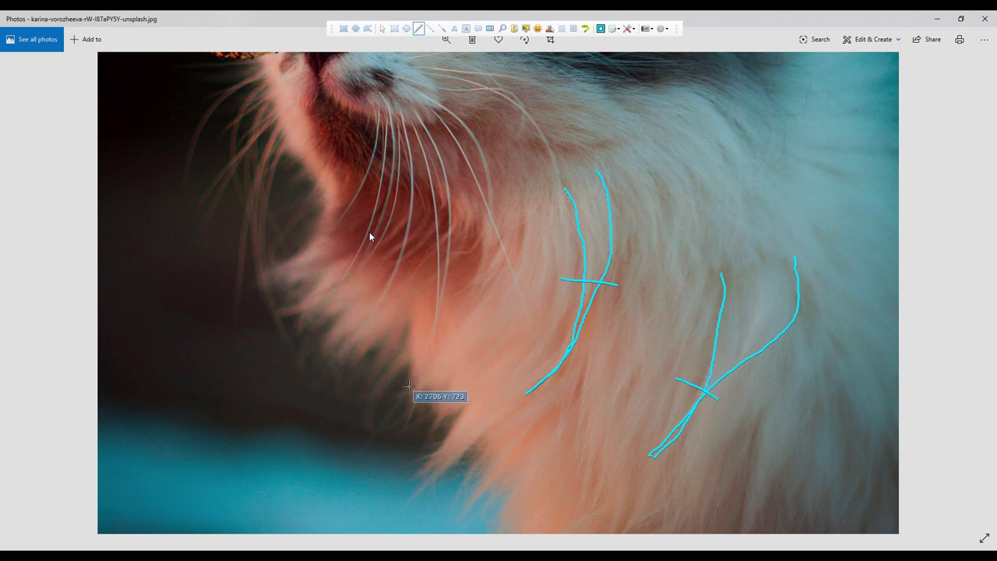
Draw two separate strands at the lower edge of the chest fur and extend them with dashes towards a circled meeting point
drag(411, 387, 477, 289)
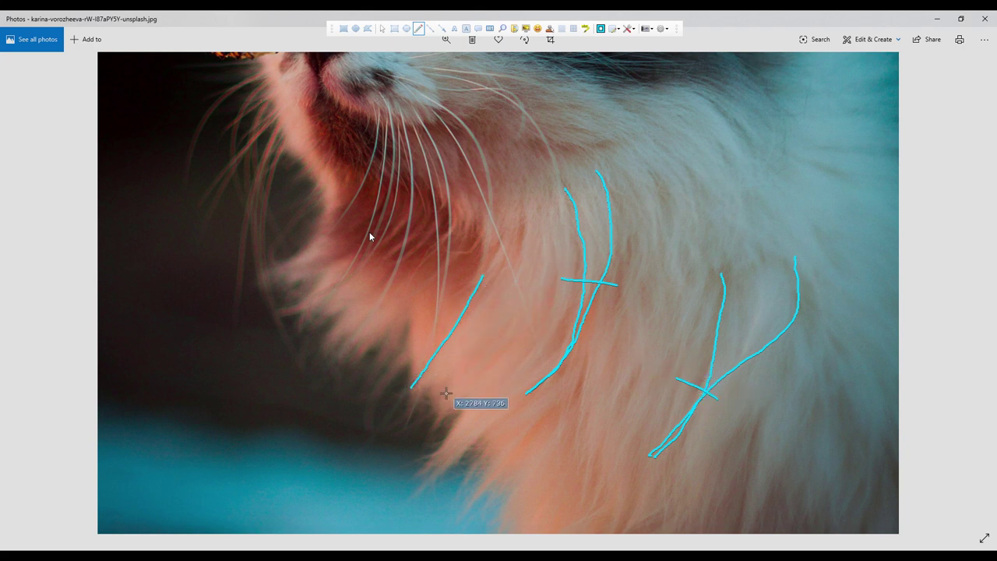
drag(443, 383, 519, 297)
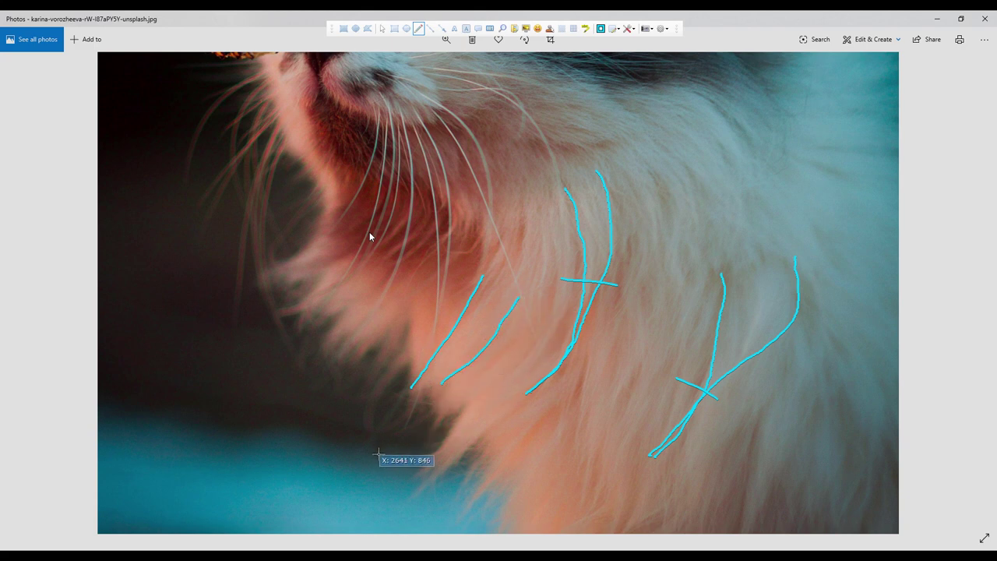
drag(351, 468, 364, 473)
click(441, 385)
drag(429, 397, 397, 428)
click(419, 407)
mouse_move(388, 438)
mouse_down()
mouse_move(393, 420)
mouse_move(371, 451)
mouse_up()
click(378, 447)
click(403, 402)
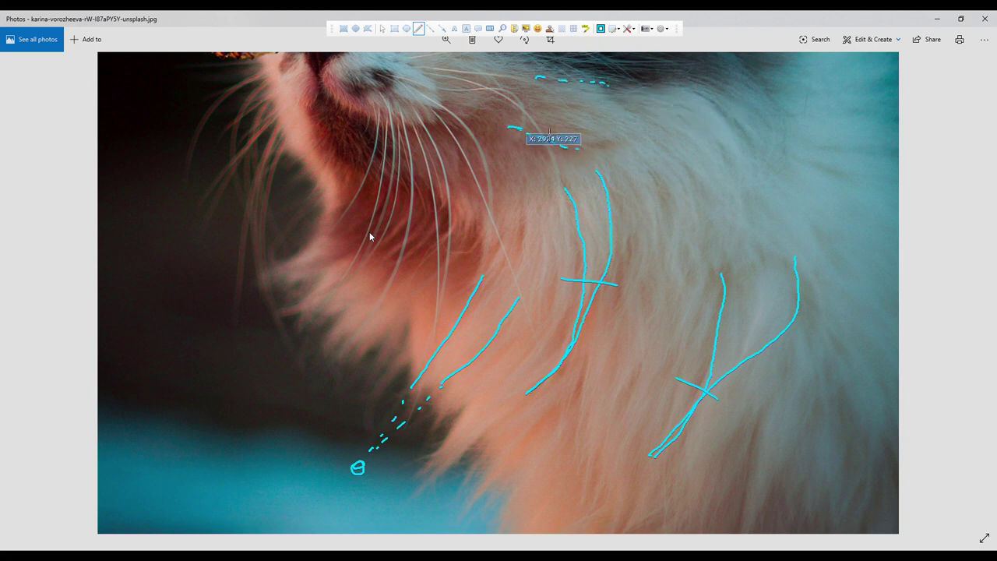
Draw more strand pairs with open tips below the cheek, as arcs over the neck, and at the lower chest edge
drag(524, 75, 620, 78)
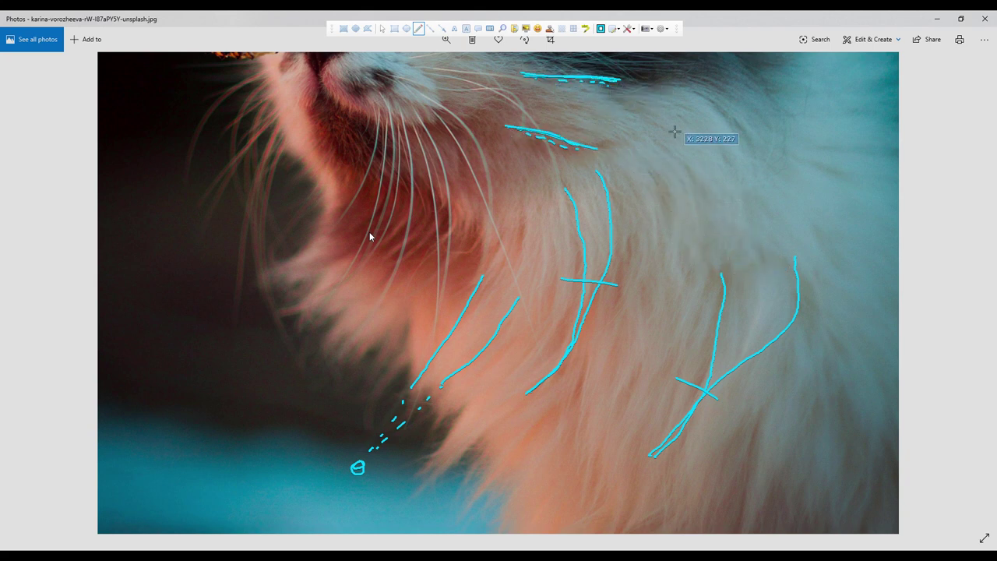
drag(692, 162, 711, 187)
mouse_move(663, 110)
mouse_down()
mouse_move(713, 137)
mouse_move(742, 200)
mouse_up()
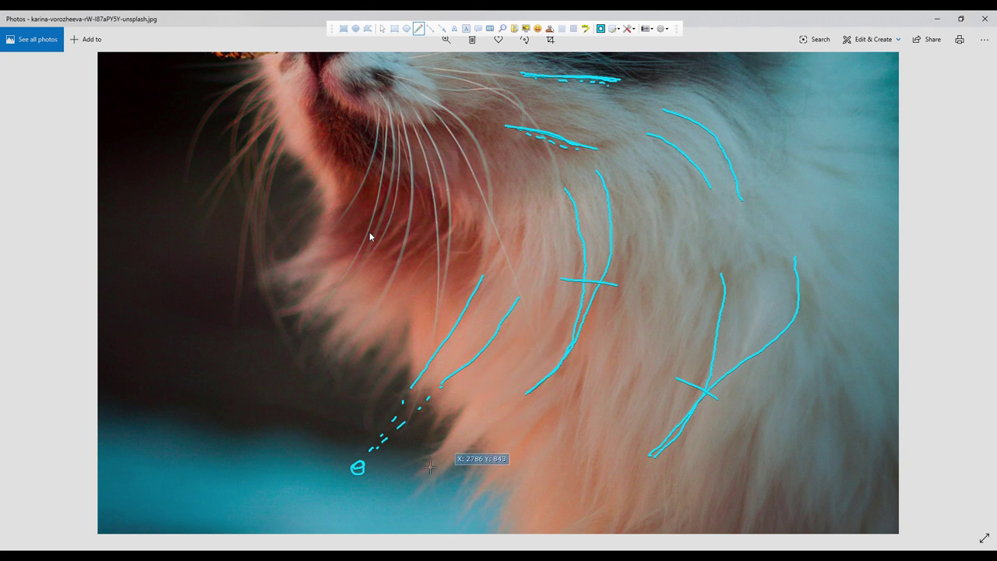
drag(432, 489, 520, 410)
mouse_move(419, 469)
mouse_down()
mouse_move(477, 392)
mouse_move(535, 356)
mouse_move(564, 291)
mouse_up()
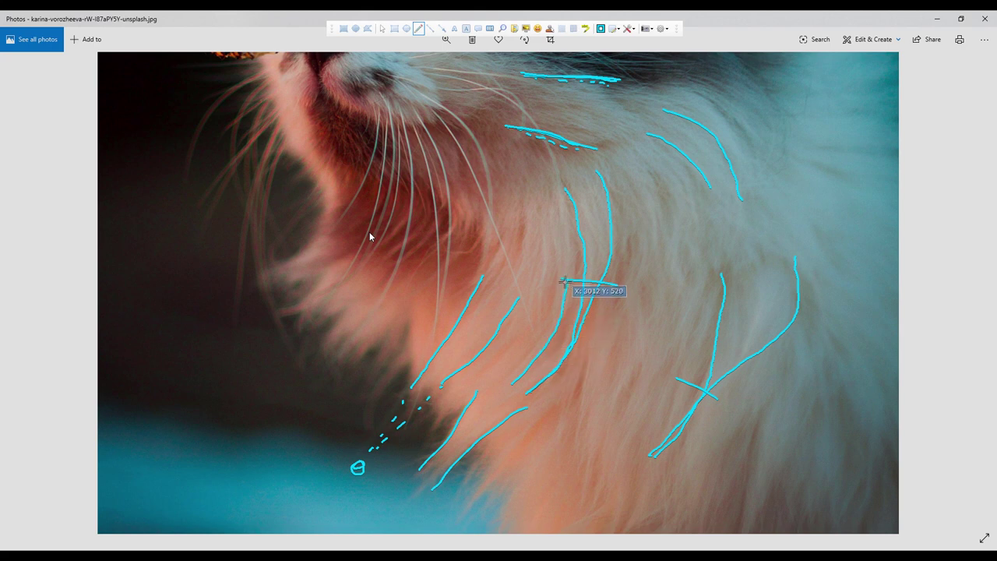
drag(519, 363, 560, 297)
key(ctrl+z)
key(ctrl+z)
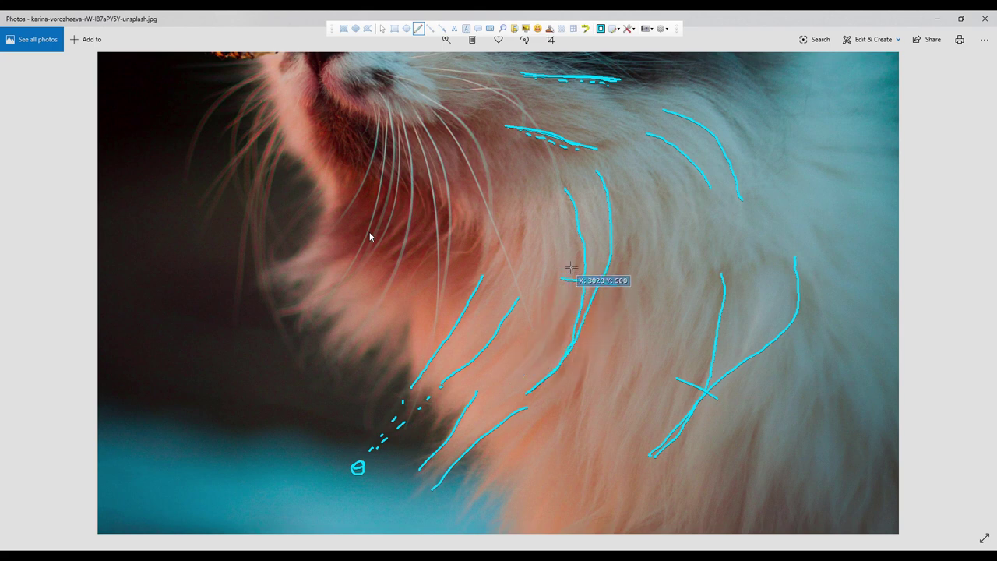
Draw a converging strand pair beside the first clump, another in the lower fur, and an extra strand near the second clump
drag(572, 254, 515, 369)
drag(556, 266, 507, 367)
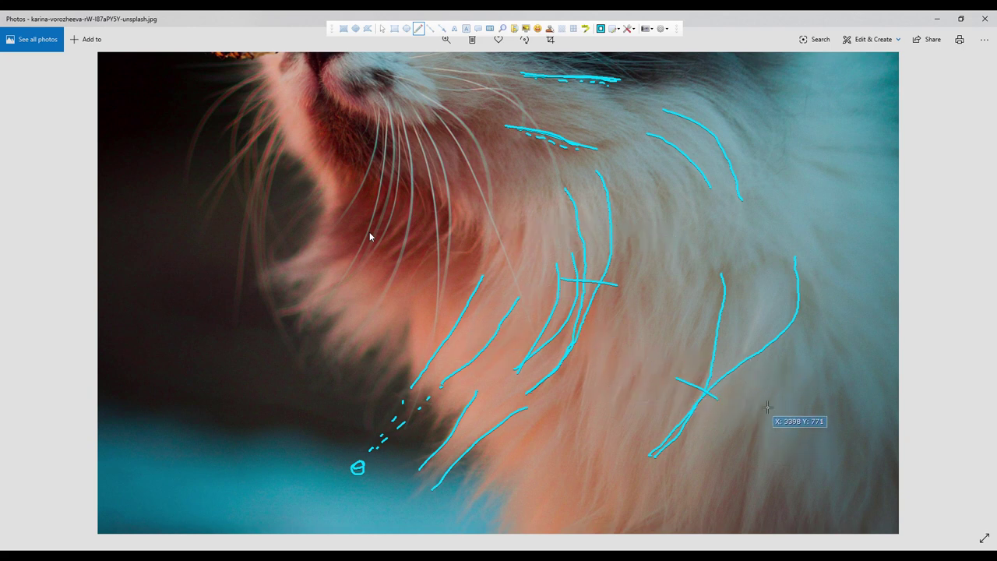
drag(755, 404, 742, 527)
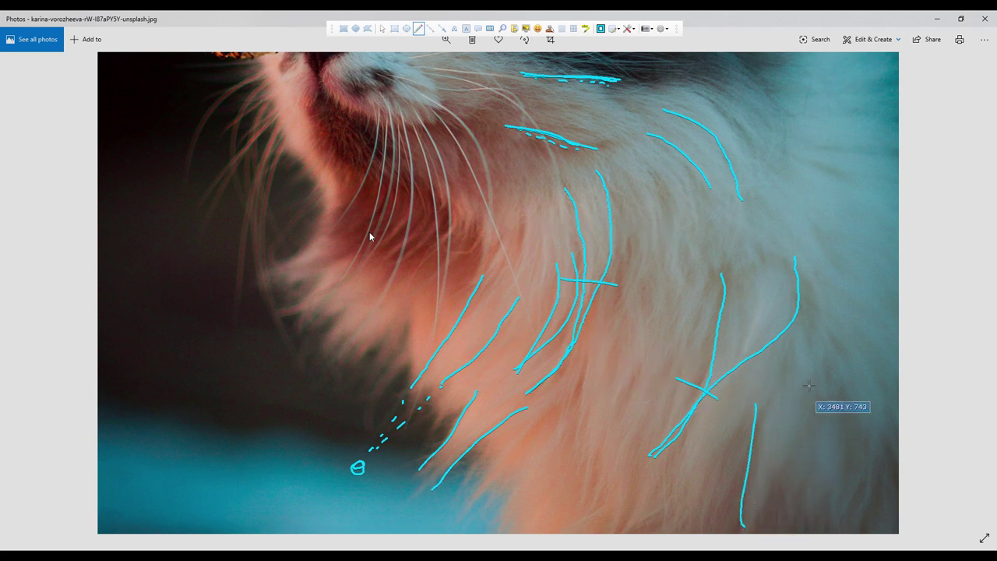
drag(815, 374, 752, 521)
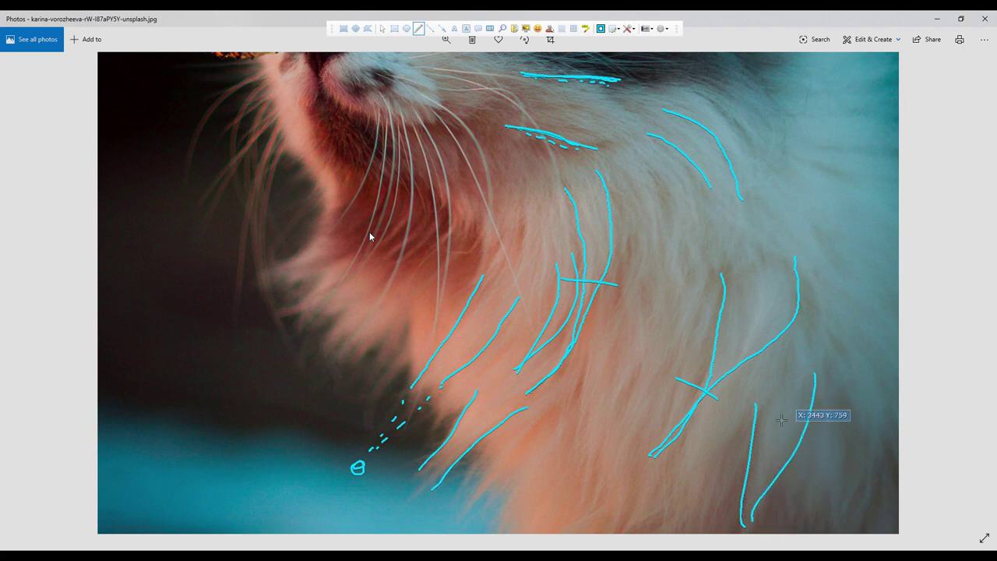
drag(786, 333, 705, 454)
key(ctrl+z)
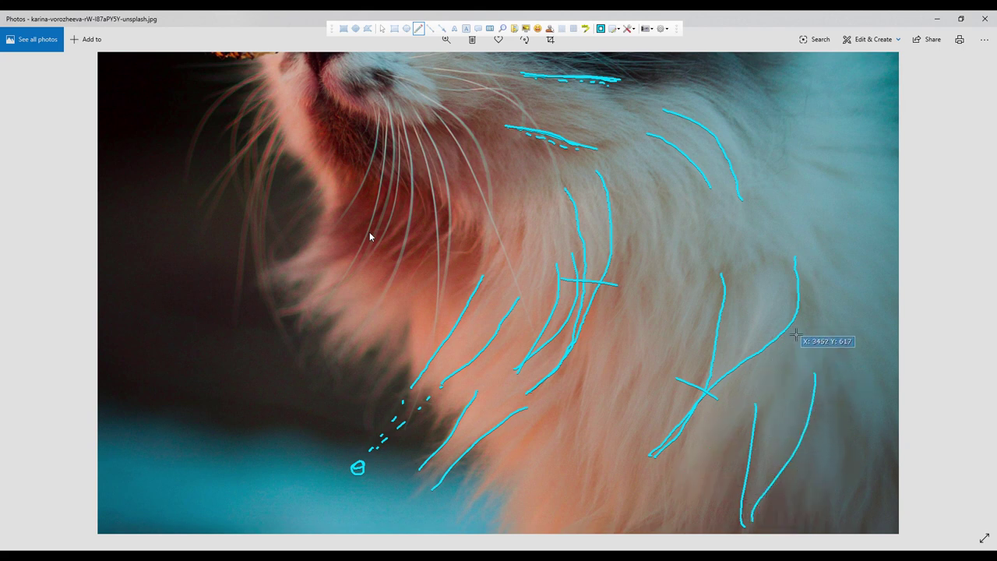
drag(796, 331, 685, 474)
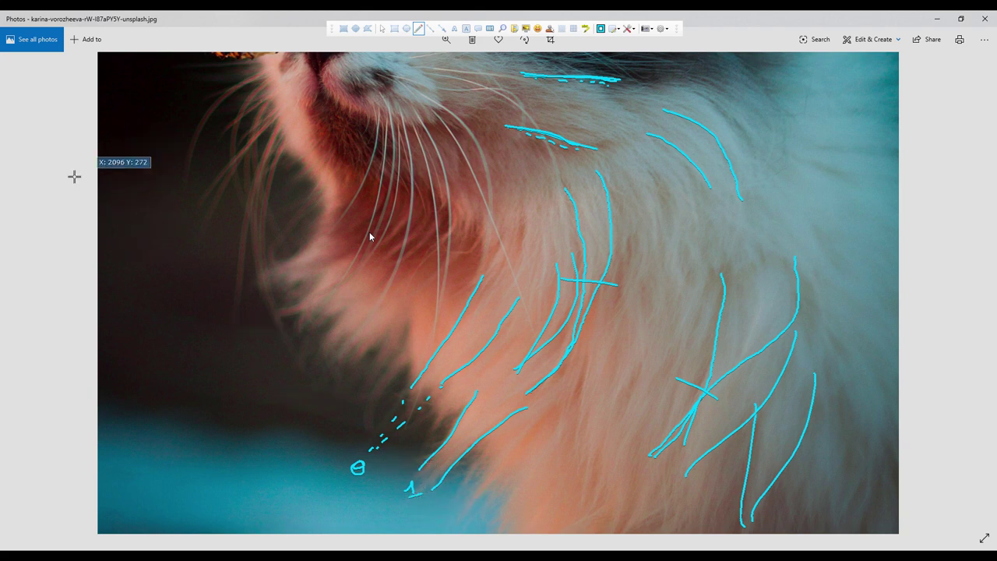
Sketch a diagram of two strands spreading apart towards their tips beside the photo and label it 1
drag(67, 112, 36, 196)
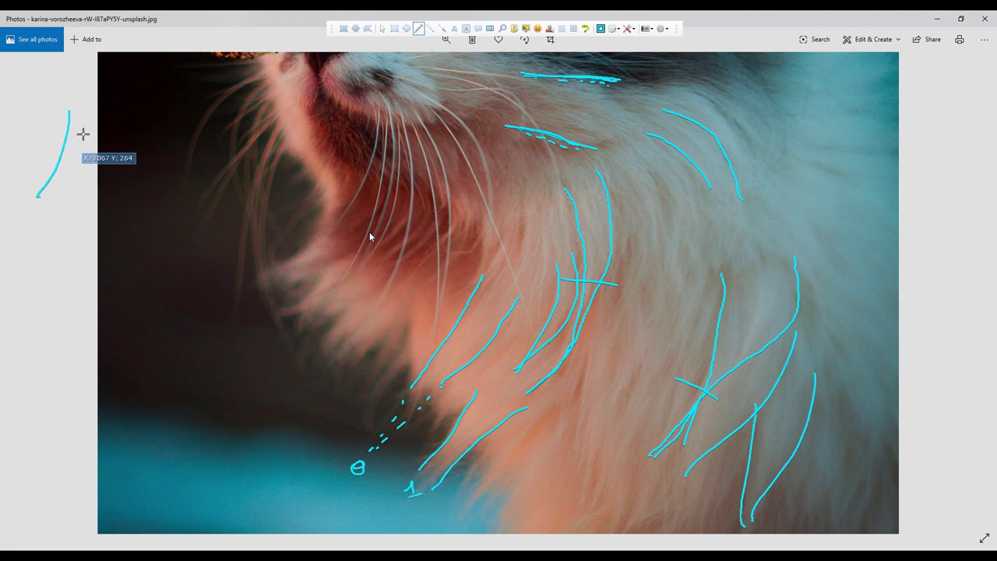
key(ctrl+z)
drag(63, 112, 55, 209)
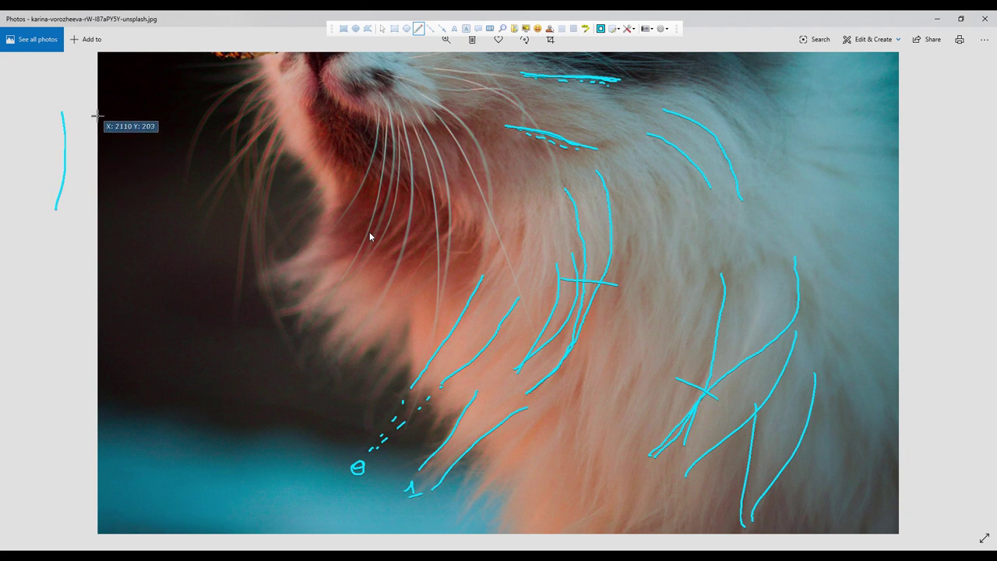
key(ctrl+z)
drag(75, 119, 46, 224)
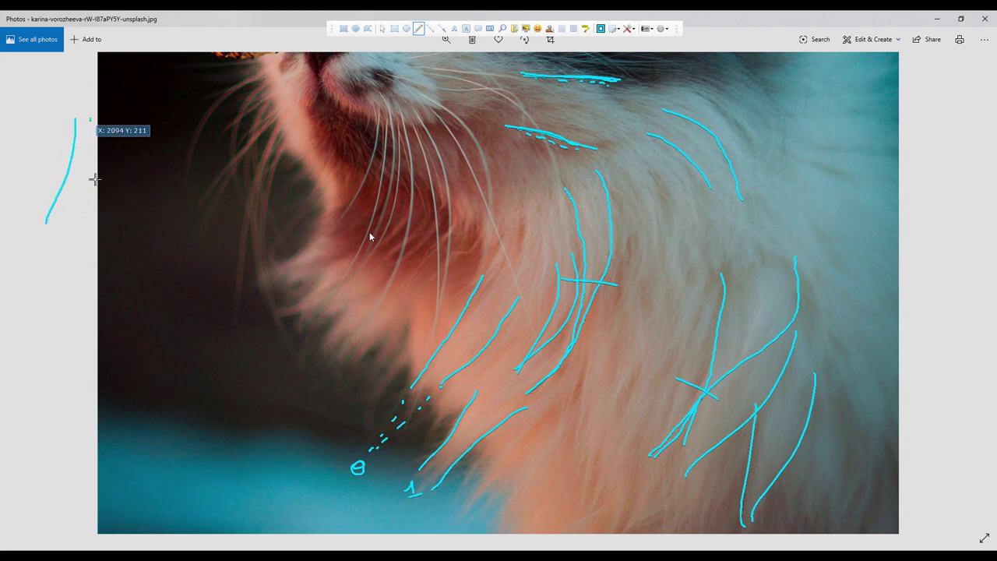
mouse_move(94, 179)
mouse_down()
mouse_move(98, 225)
mouse_move(73, 267)
mouse_up()
drag(60, 271, 90, 267)
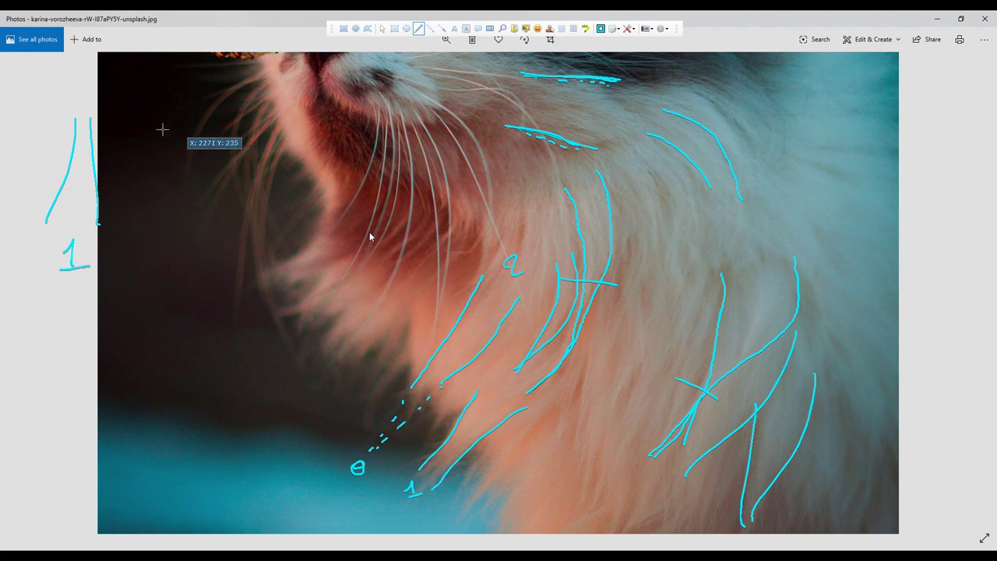
Sketch a diagram of two roughly parallel strands at the photo's dark edge and label it 2
drag(117, 92, 119, 156)
key(ctrl+z)
mouse_move(130, 232)
mouse_down()
mouse_move(136, 94)
mouse_move(175, 223)
mouse_up()
key(ctrl+z)
drag(173, 91, 180, 217)
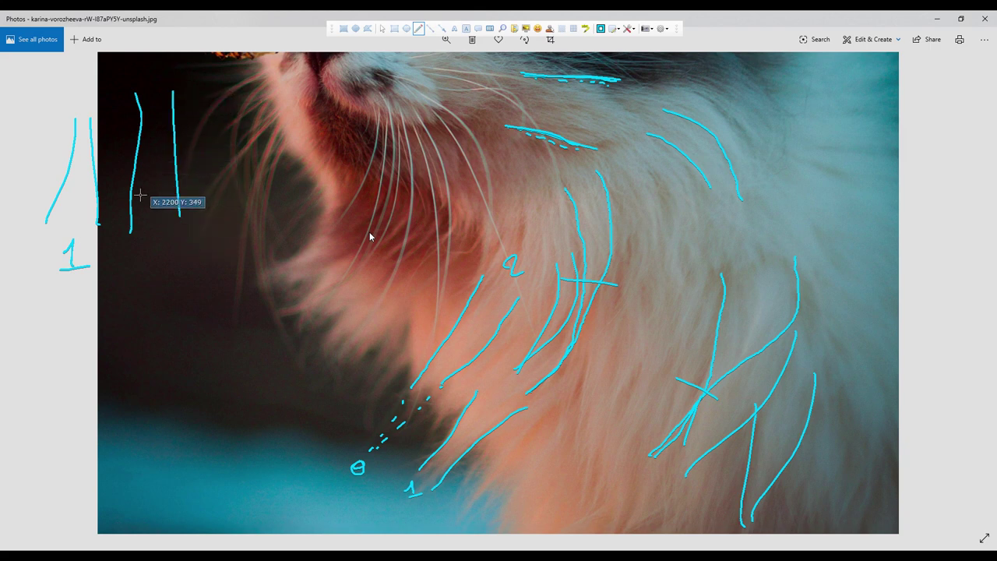
drag(147, 256, 164, 278)
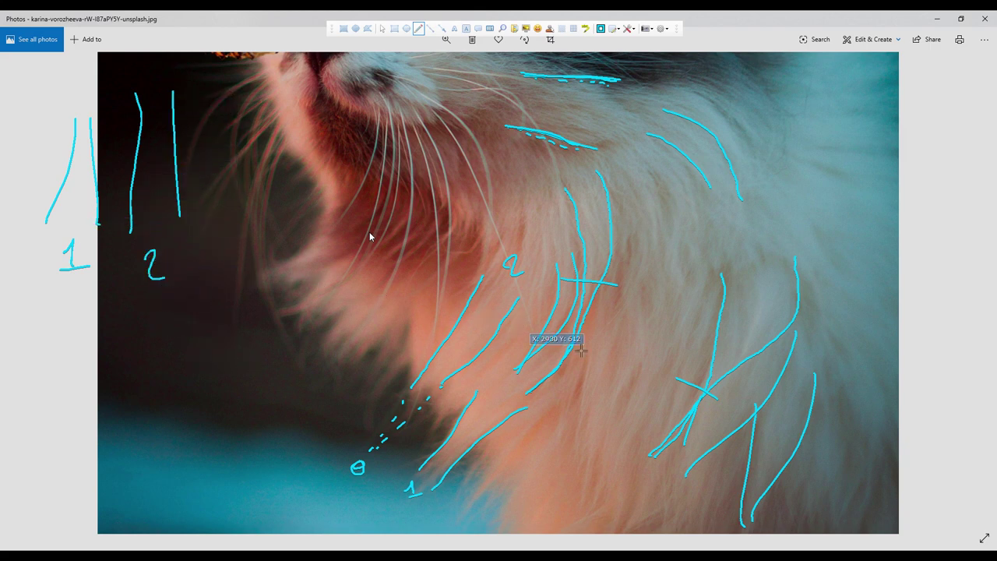
Label the converging strand pair on the chest 3 and sketch a matching diagram of two strands meeting, also labelled 3
drag(549, 239, 549, 249)
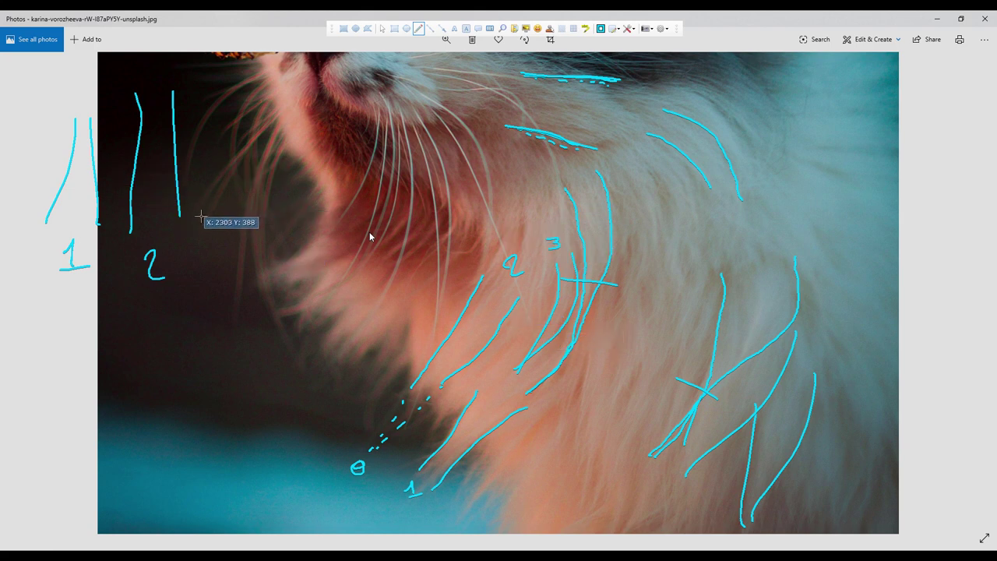
drag(204, 220, 248, 76)
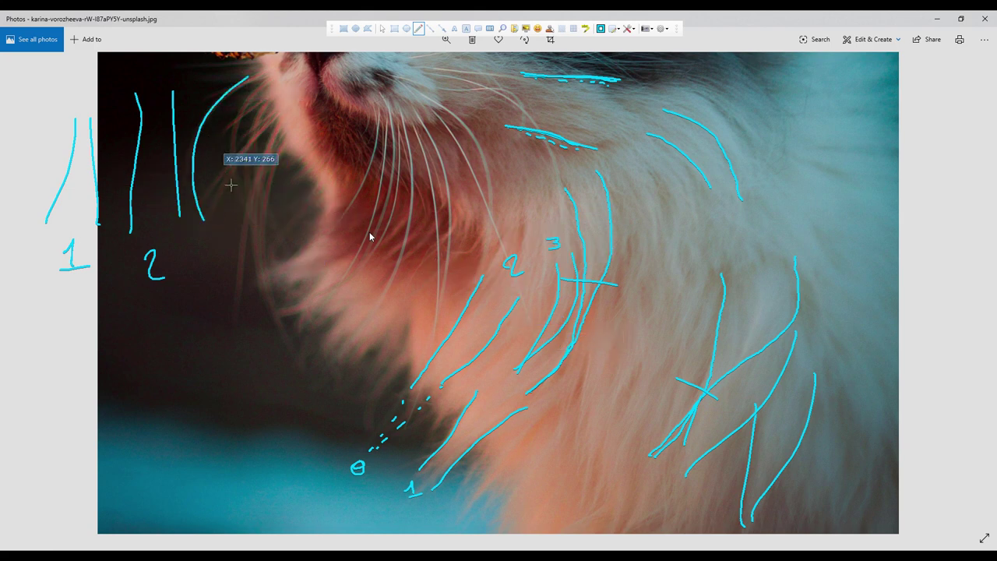
drag(226, 221, 244, 89)
key(ctrl+z)
mouse_move(226, 213)
mouse_down()
mouse_move(221, 148)
mouse_move(247, 83)
mouse_up()
key(ctrl+z)
drag(224, 216, 243, 79)
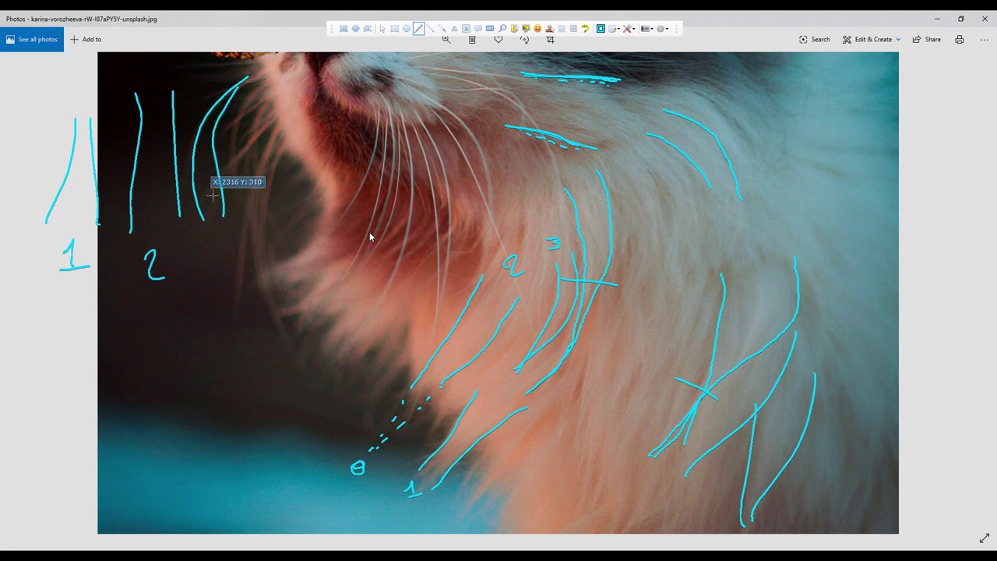
mouse_move(204, 248)
mouse_down()
mouse_move(214, 258)
mouse_move(202, 270)
mouse_up()
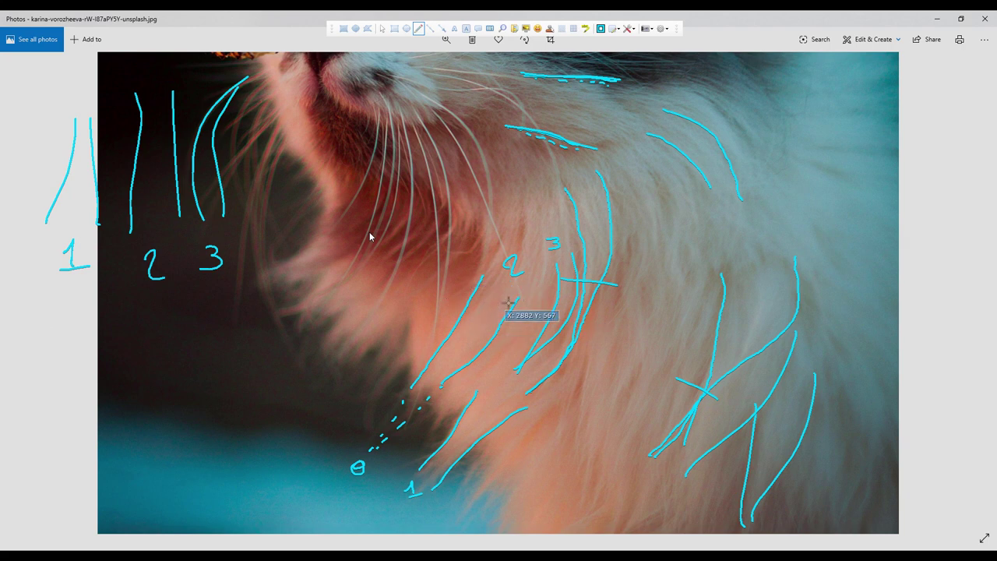
Label the joining strand pair on the chest 4 and sketch a matching diagram of two strands merging into one, also labelled 4
drag(578, 159, 581, 184)
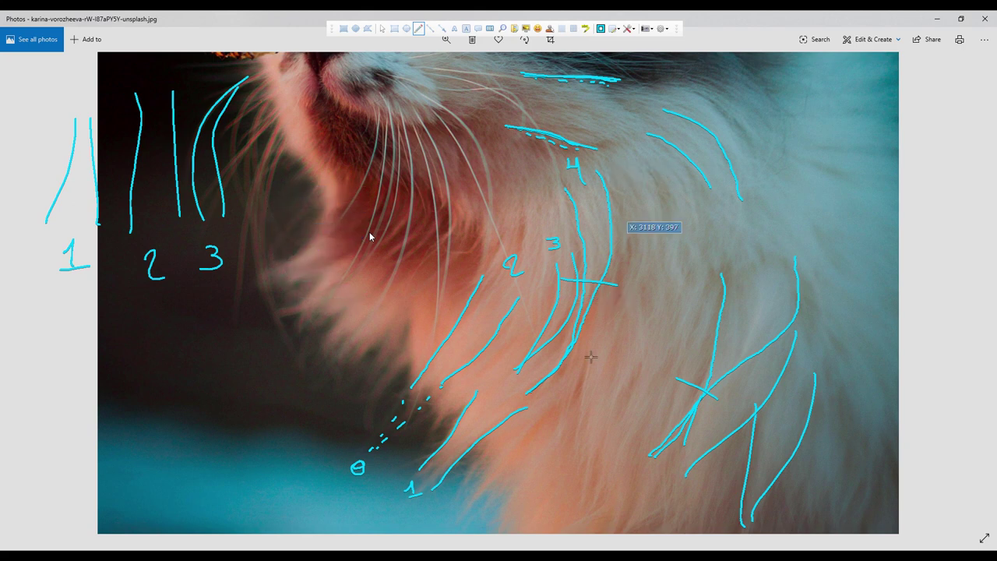
drag(267, 211, 271, 151)
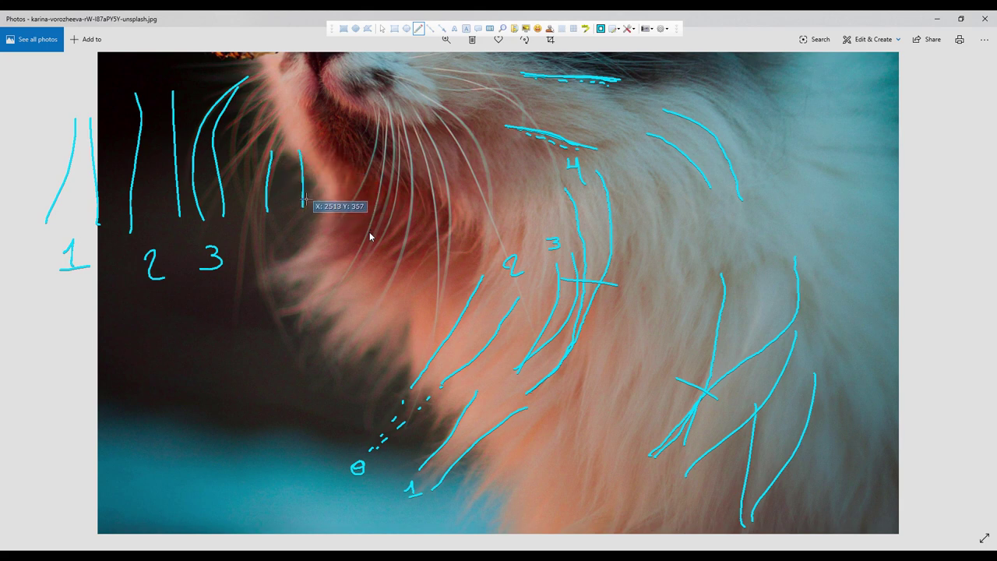
drag(297, 151, 309, 215)
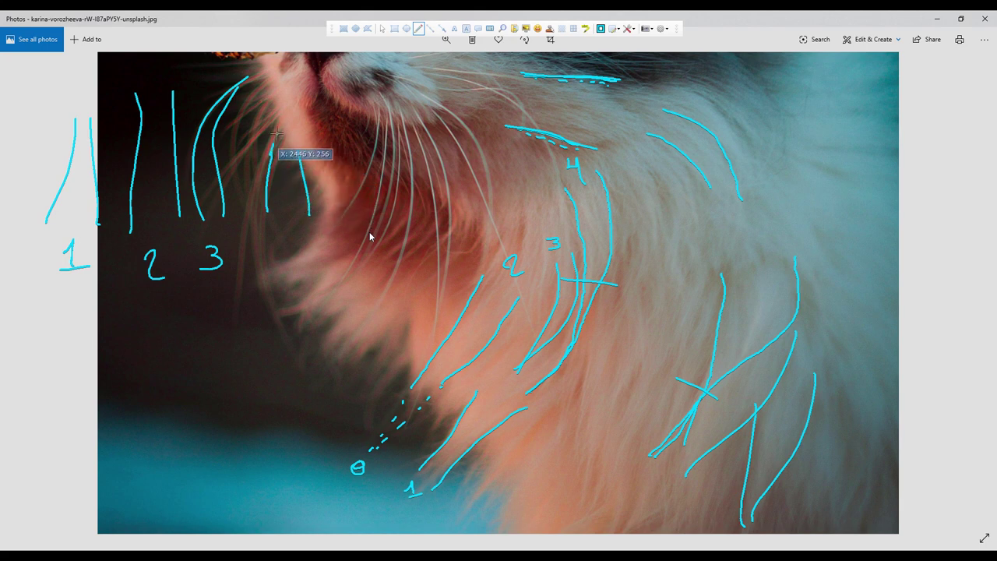
mouse_move(277, 134)
mouse_down()
mouse_move(282, 48)
mouse_move(297, 159)
mouse_up()
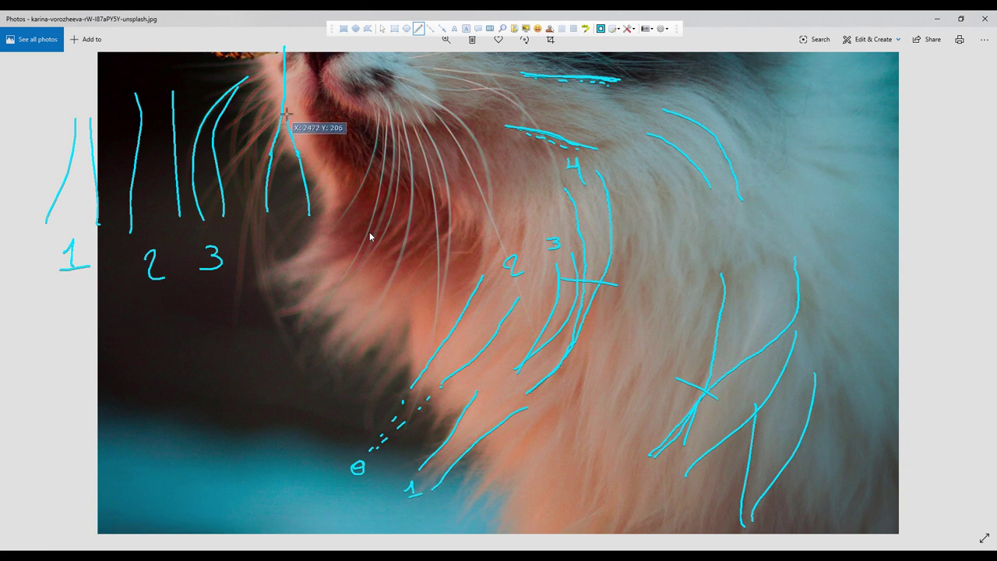
drag(286, 114, 284, 44)
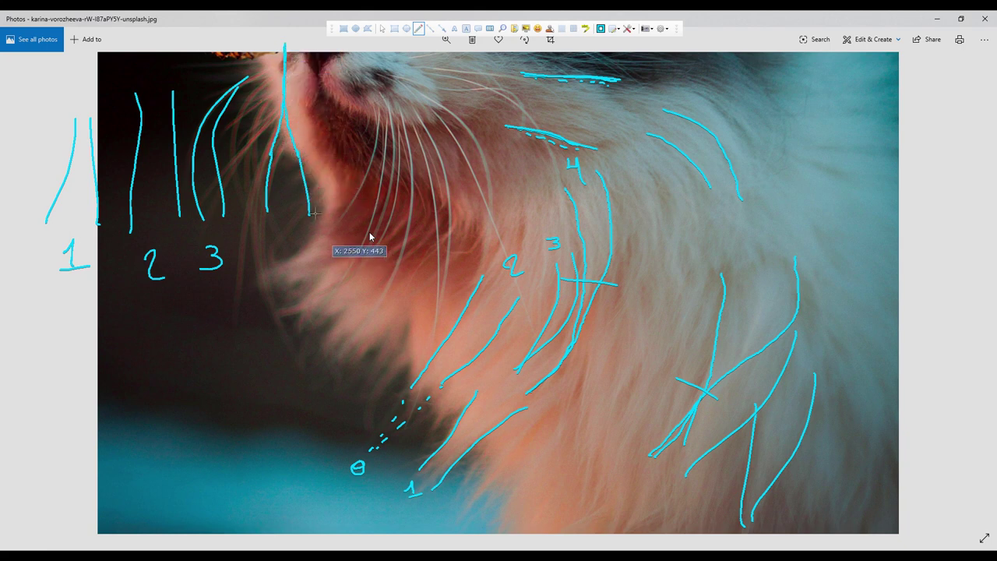
mouse_move(295, 144)
mouse_down()
mouse_move(307, 215)
mouse_move(299, 277)
mouse_up()
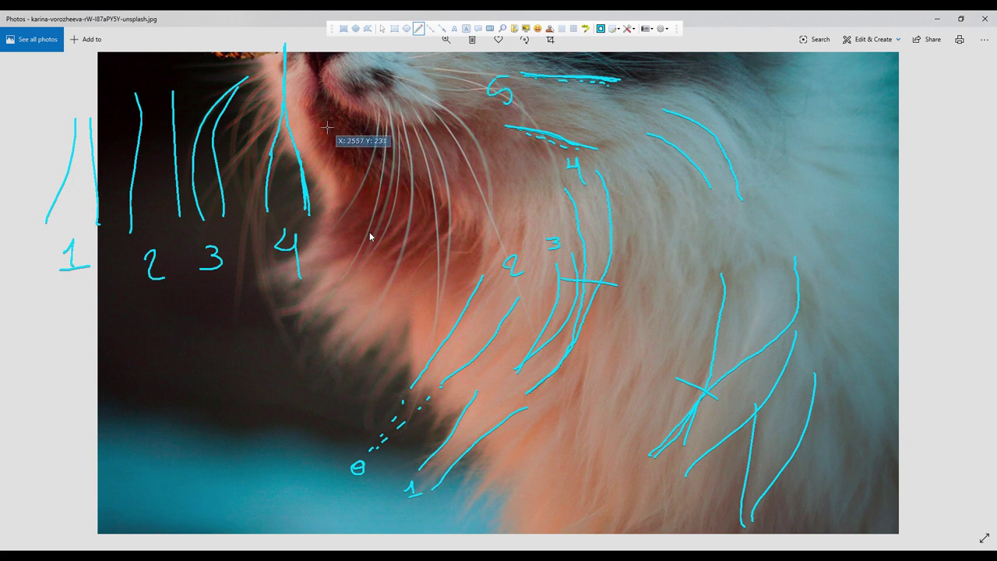
Sketch two widely spaced strands over the chin and whiskers, with a short strand hugging the second one, and label the diagram 5
drag(330, 123, 338, 207)
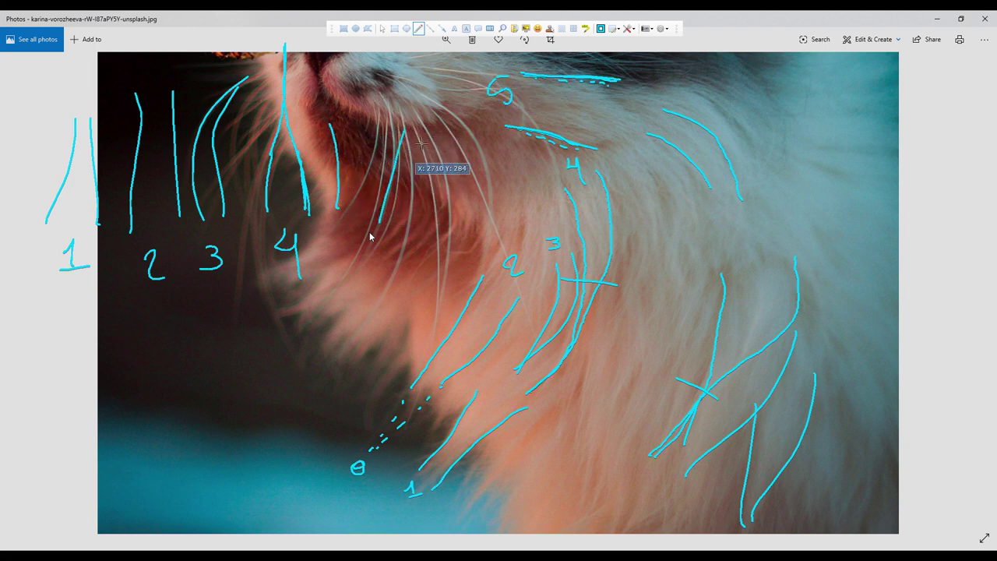
drag(403, 123, 374, 208)
key(ctrl+z)
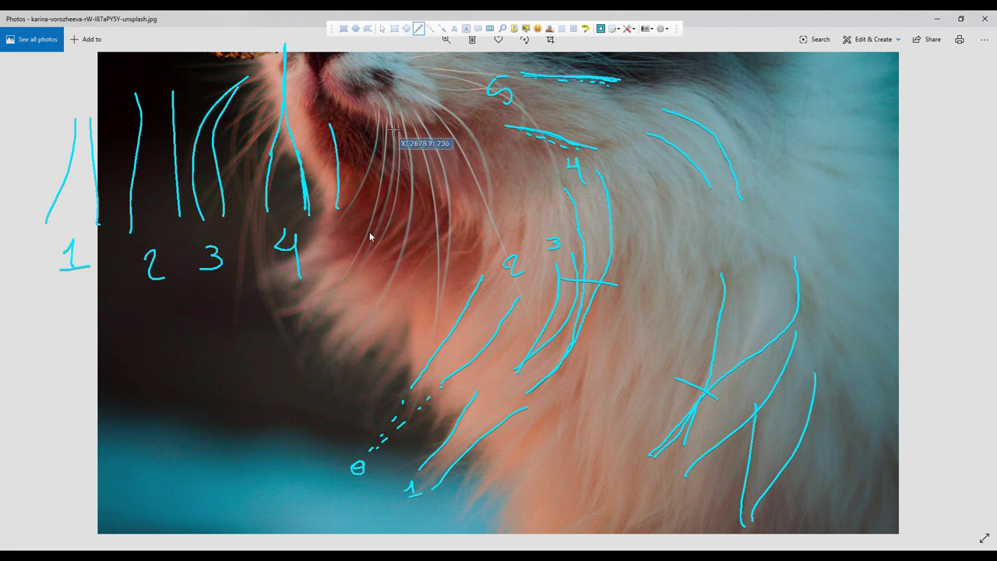
drag(394, 134, 387, 202)
mouse_move(405, 123)
mouse_down()
mouse_move(377, 242)
mouse_move(361, 248)
mouse_up()
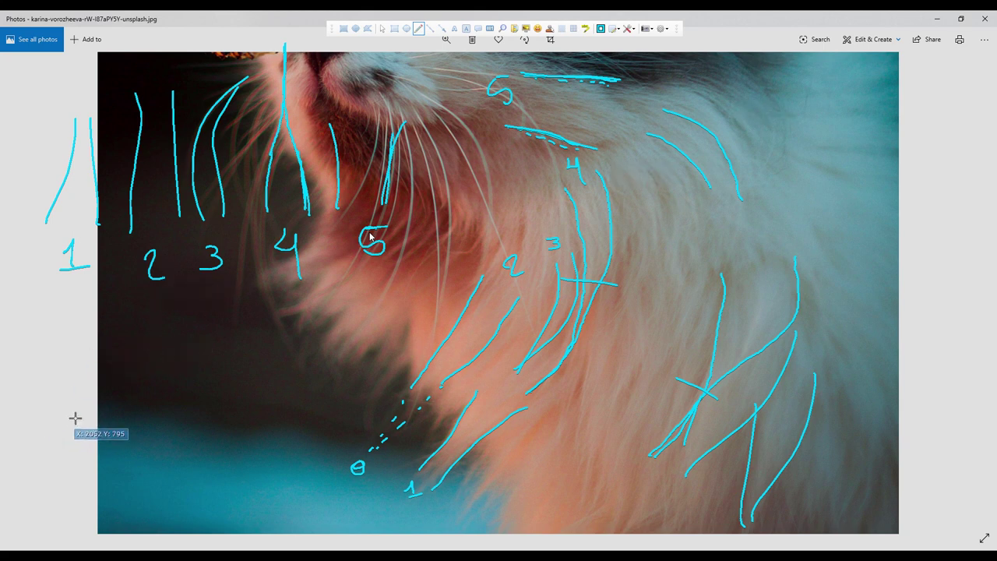
Write 6 beside the photo's lower dark area and sketch two parallel strands above it, both bending the same way
drag(74, 415, 56, 434)
drag(53, 375, 112, 308)
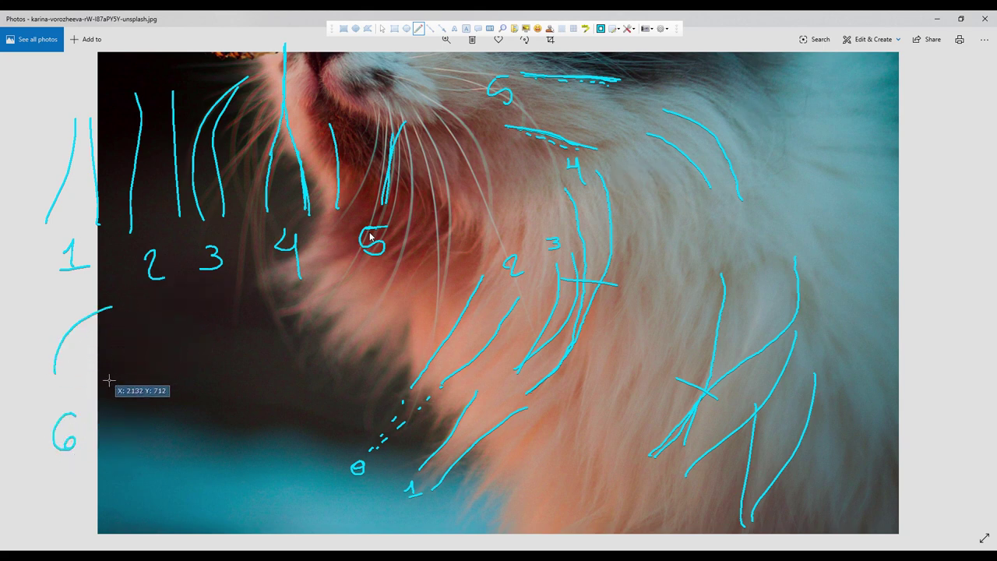
drag(103, 374, 157, 326)
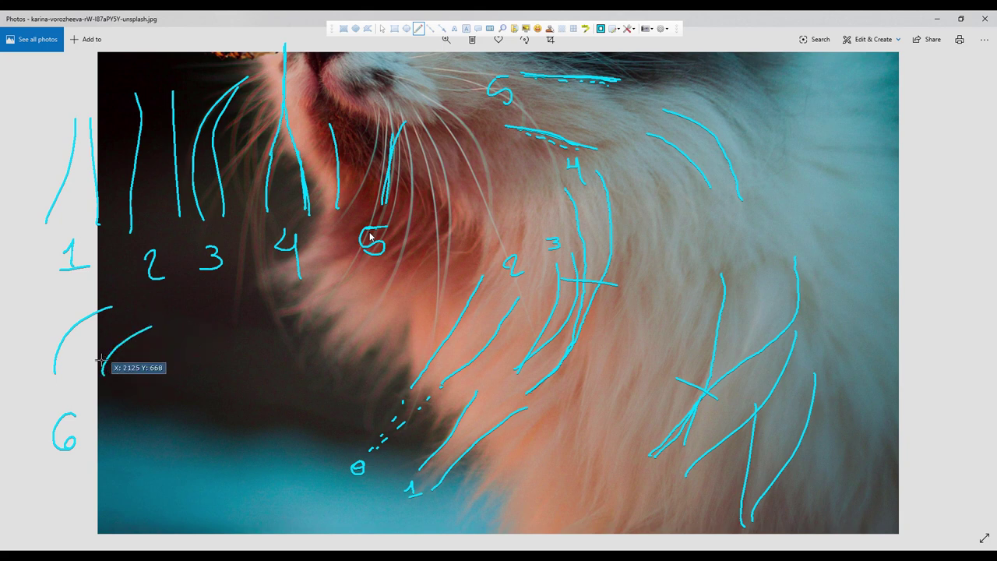
key(ctrl+z)
key(ctrl+z)
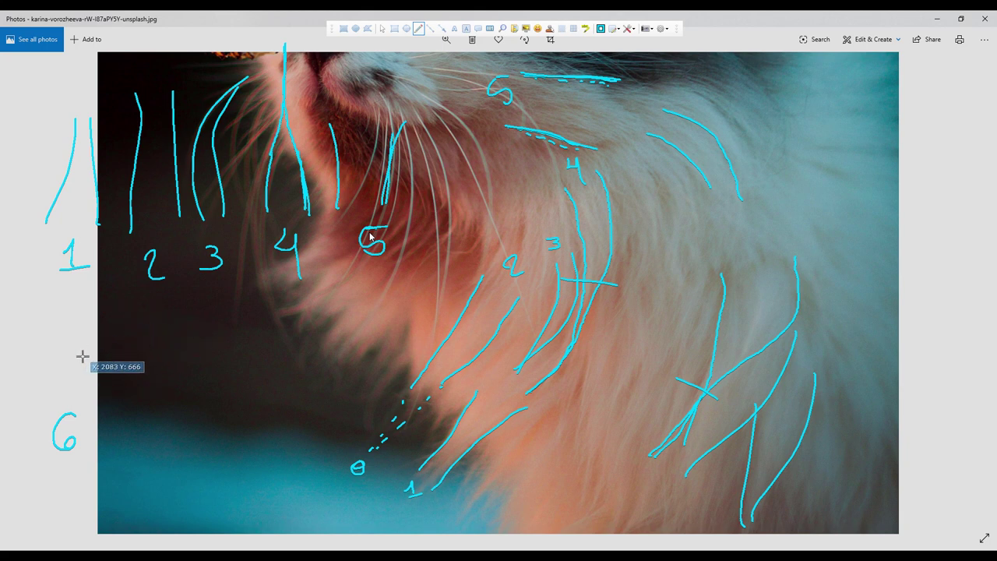
mouse_move(68, 371)
mouse_down()
mouse_move(74, 322)
mouse_move(128, 300)
mouse_up()
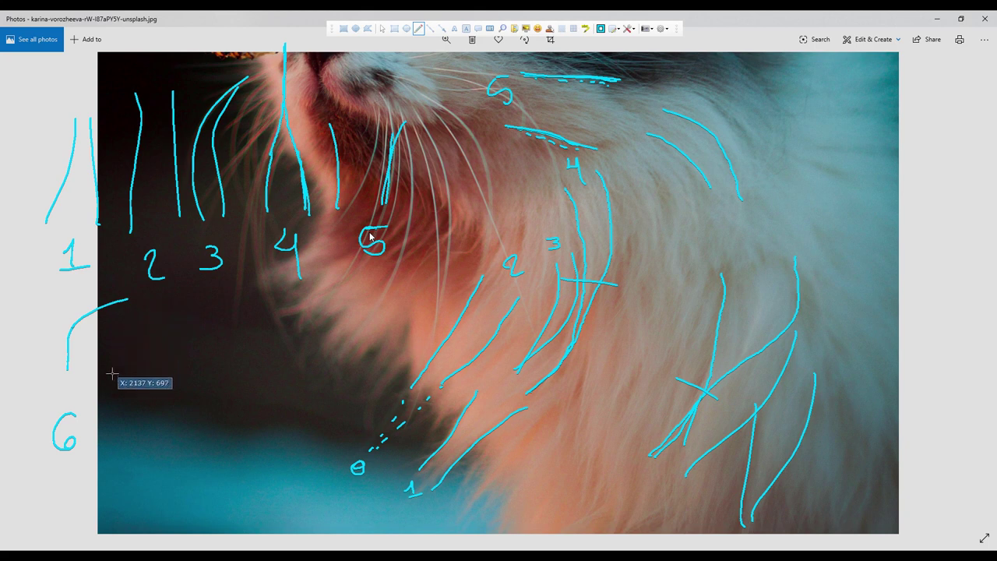
drag(111, 372, 159, 318)
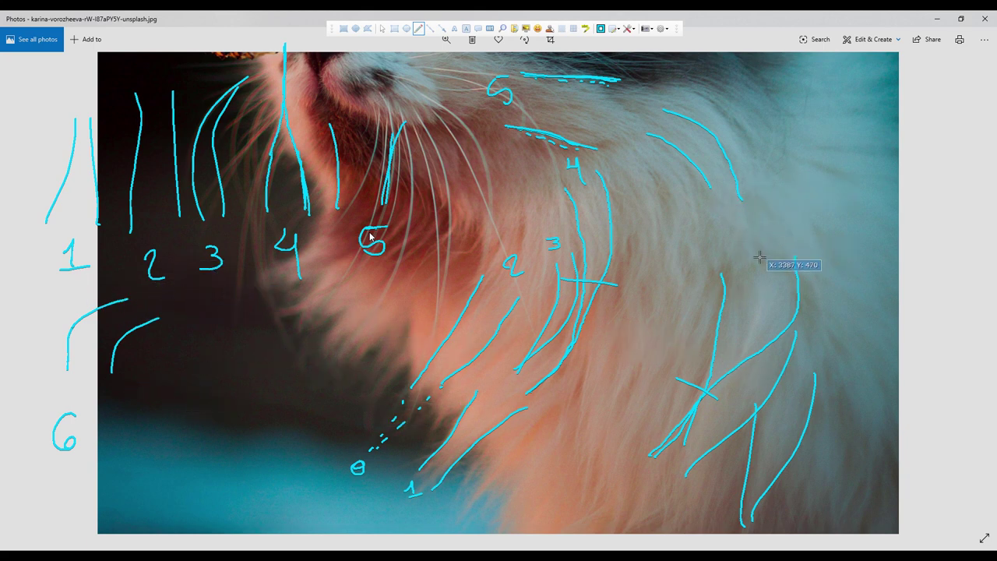
Label the merging strand pair in the lower fur 7 and the parallel curved pair above it 6
drag(748, 232, 760, 257)
drag(743, 246, 774, 242)
drag(641, 102, 631, 117)
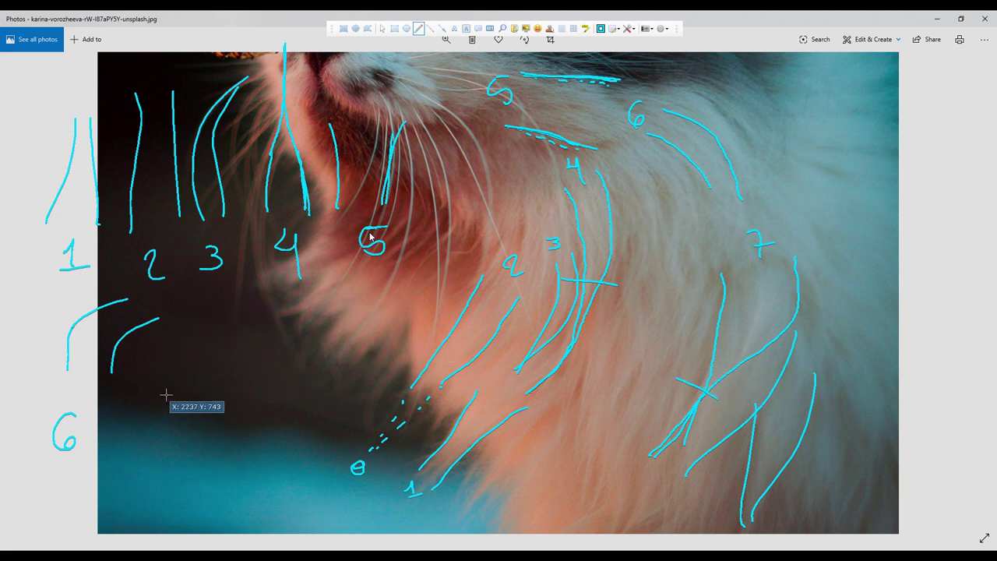
Sketch two spread strands merging into a single tip below the 3, and connect this diagram with diagram 4 by a double-headed arrow
drag(165, 405, 173, 383)
drag(244, 382, 244, 404)
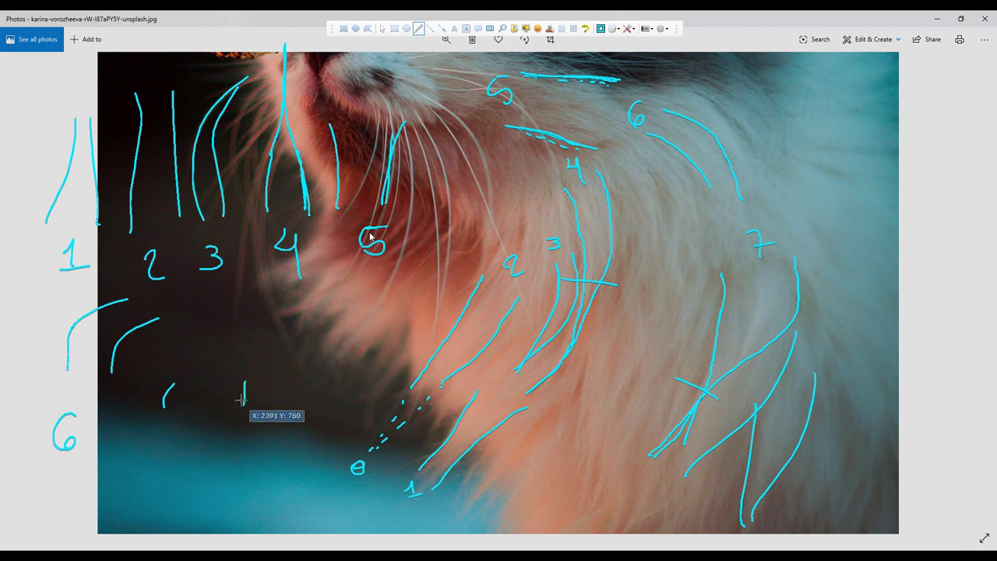
mouse_move(166, 404)
mouse_down()
mouse_move(175, 377)
mouse_move(210, 341)
mouse_up()
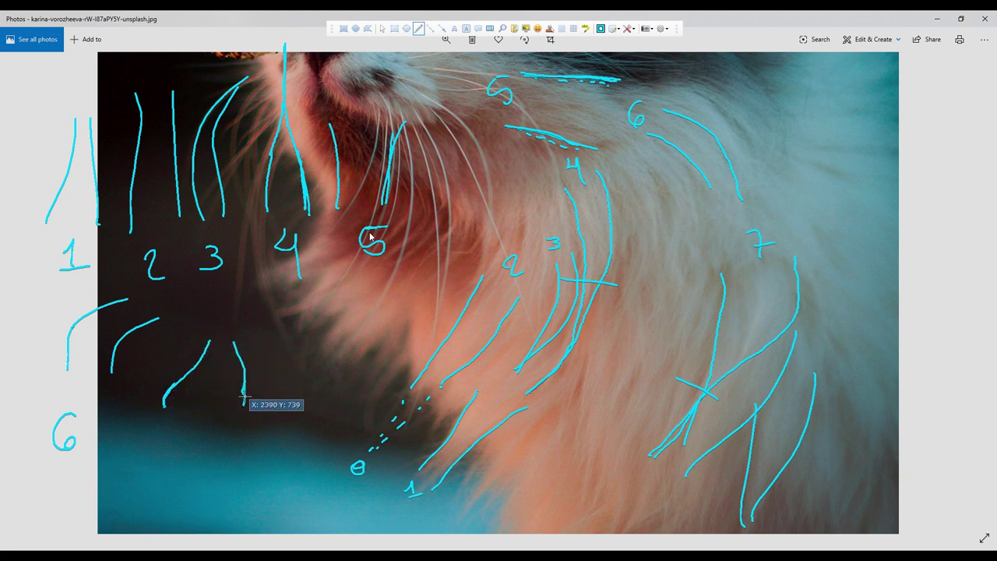
drag(245, 402, 221, 289)
drag(210, 340, 221, 302)
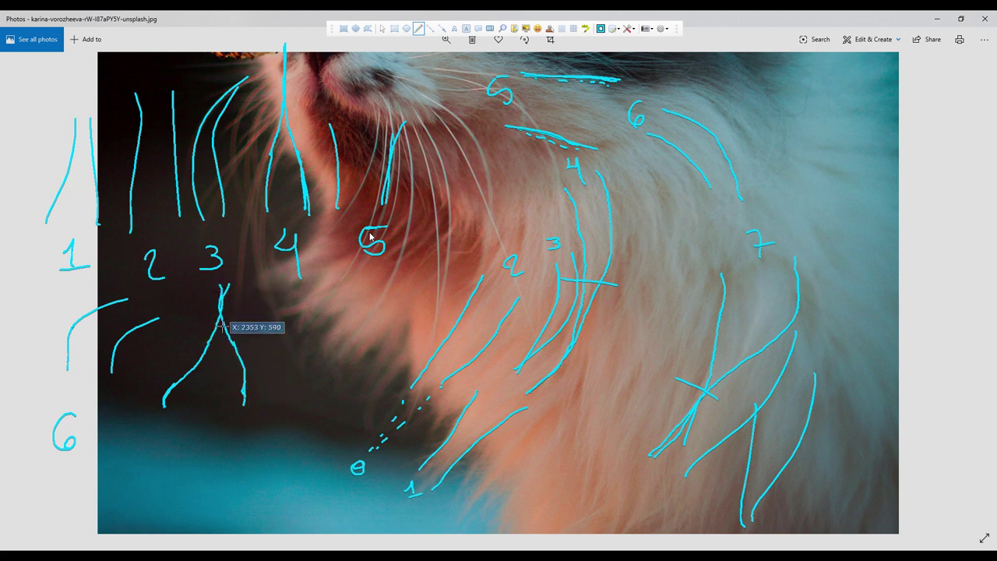
key(ctrl+z)
drag(208, 342, 220, 316)
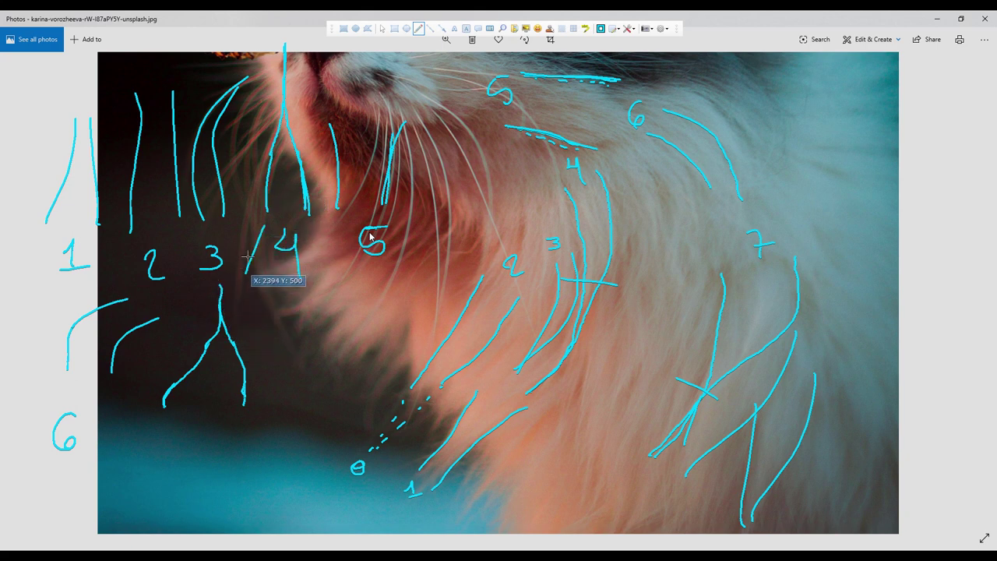
drag(247, 273, 266, 221)
drag(242, 264, 267, 276)
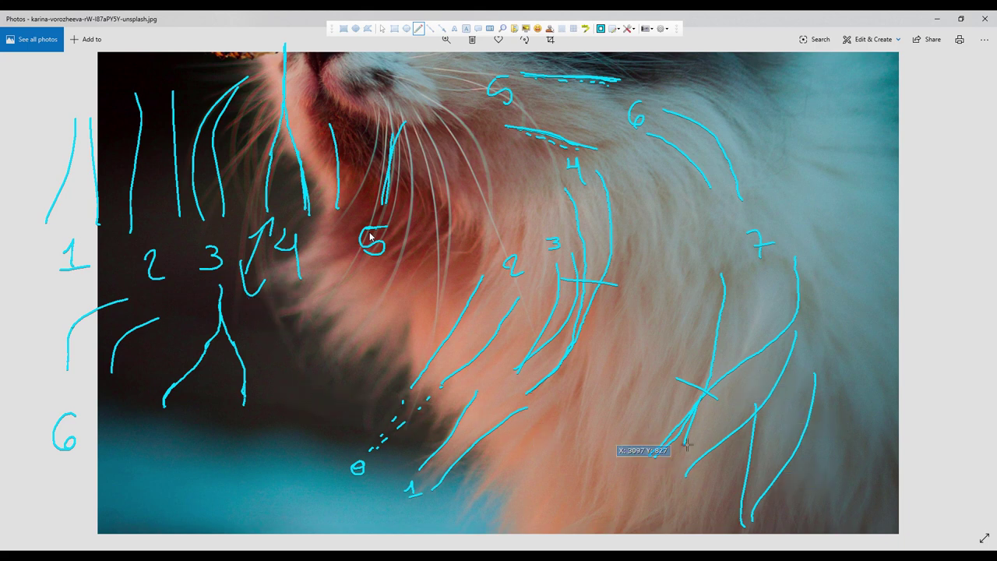
Sketch another diagram beside it, of two strands leaning together and meeting only at their tips
drag(282, 407, 302, 303)
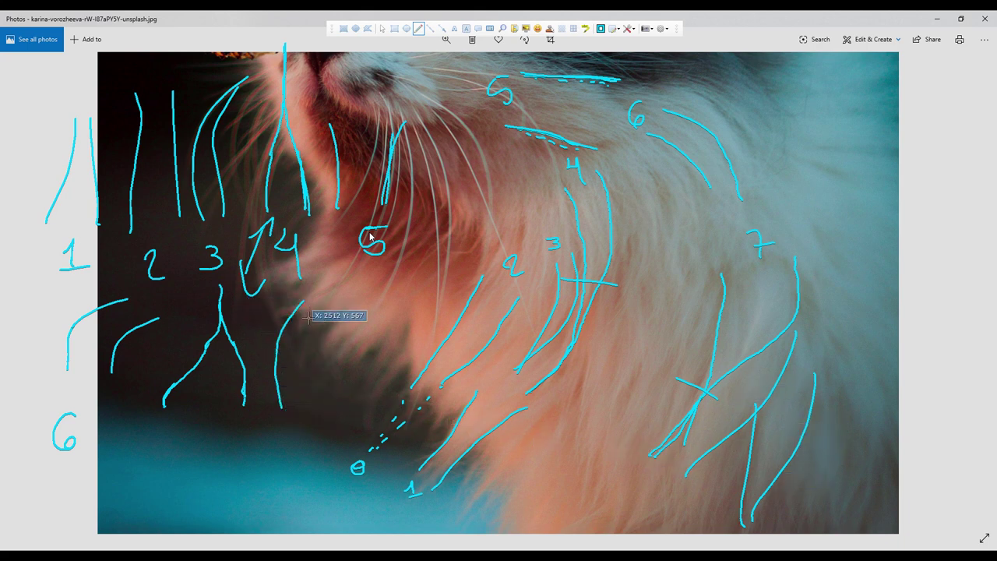
key(ctrl+z)
drag(272, 401, 304, 289)
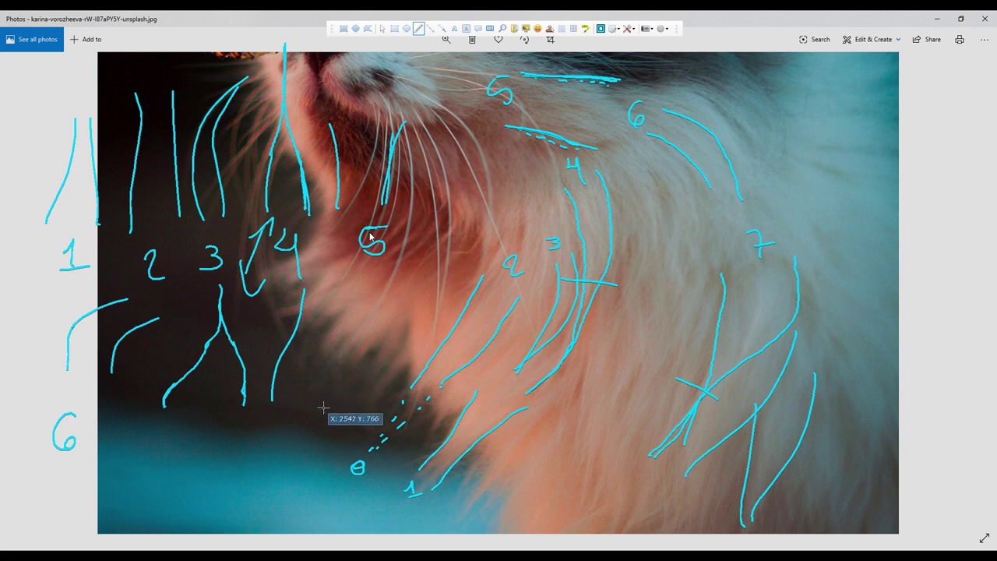
drag(326, 402, 319, 293)
key(ctrl+z)
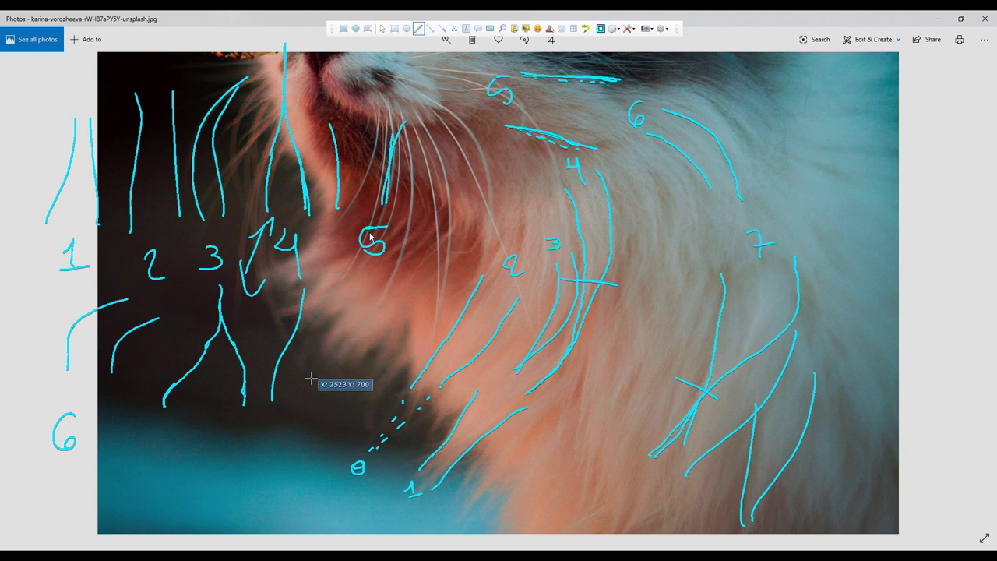
drag(315, 398, 317, 282)
key(ctrl+z)
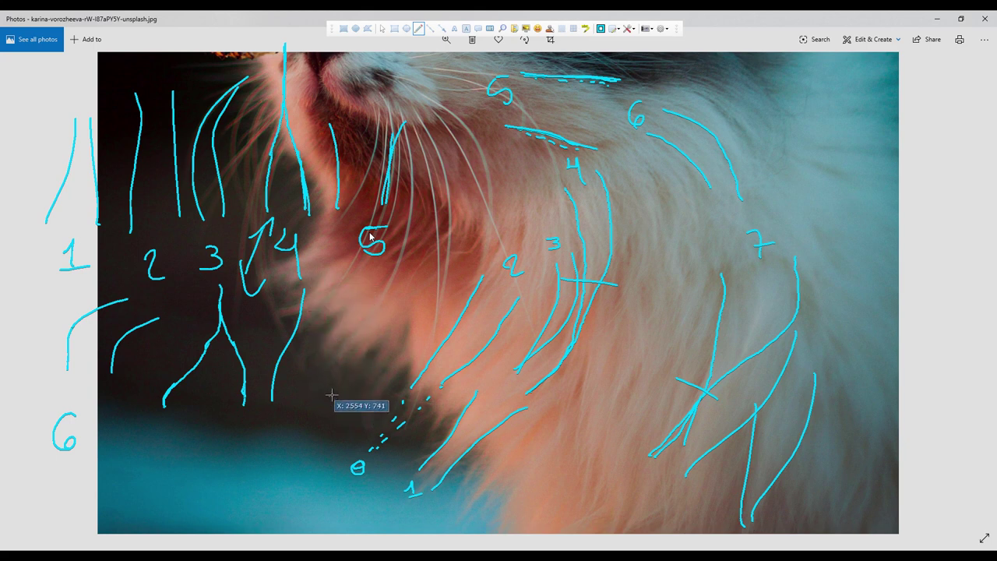
mouse_move(333, 396)
mouse_down()
mouse_move(308, 288)
mouse_move(317, 278)
mouse_up()
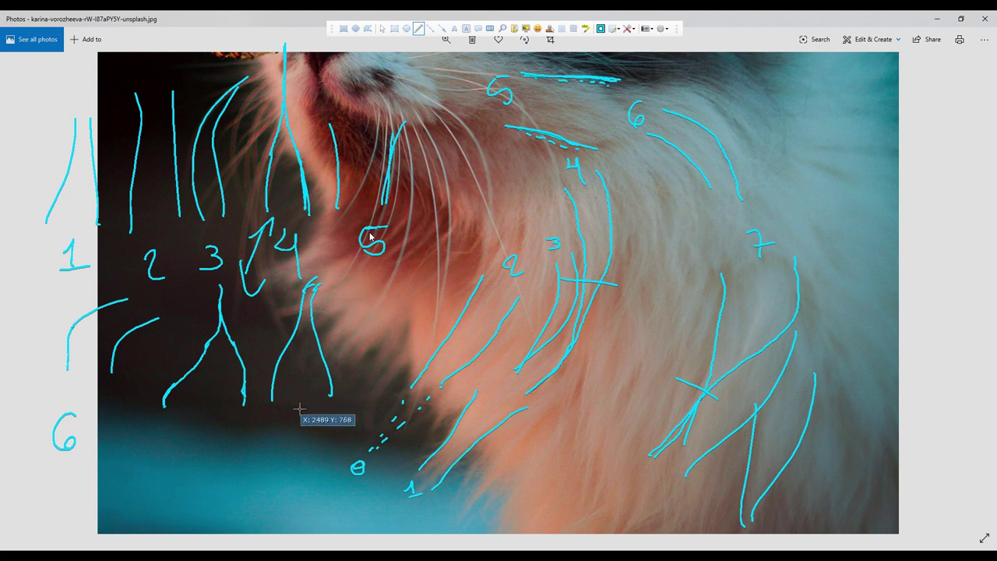
Label the last strand pair in the lower fur 8, and number the two newest diagrams 7 and 8
drag(804, 380, 789, 422)
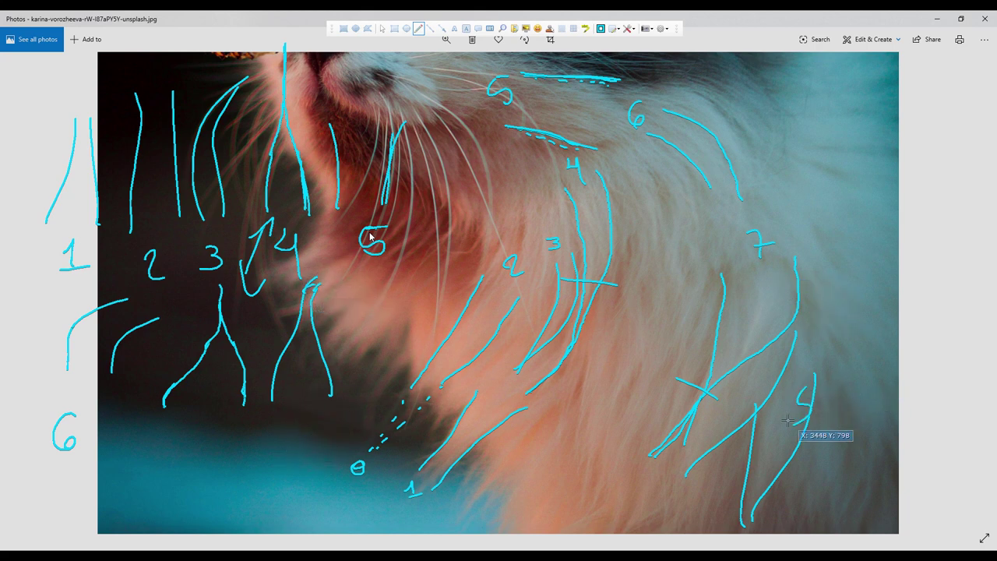
mouse_move(196, 421)
mouse_down()
mouse_move(204, 445)
mouse_move(222, 427)
mouse_up()
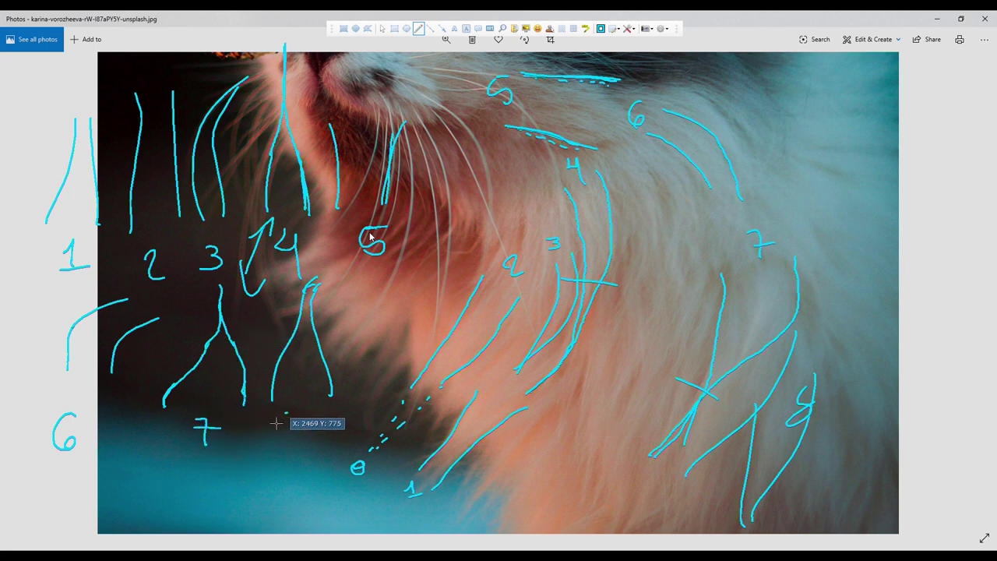
drag(320, 413, 316, 415)
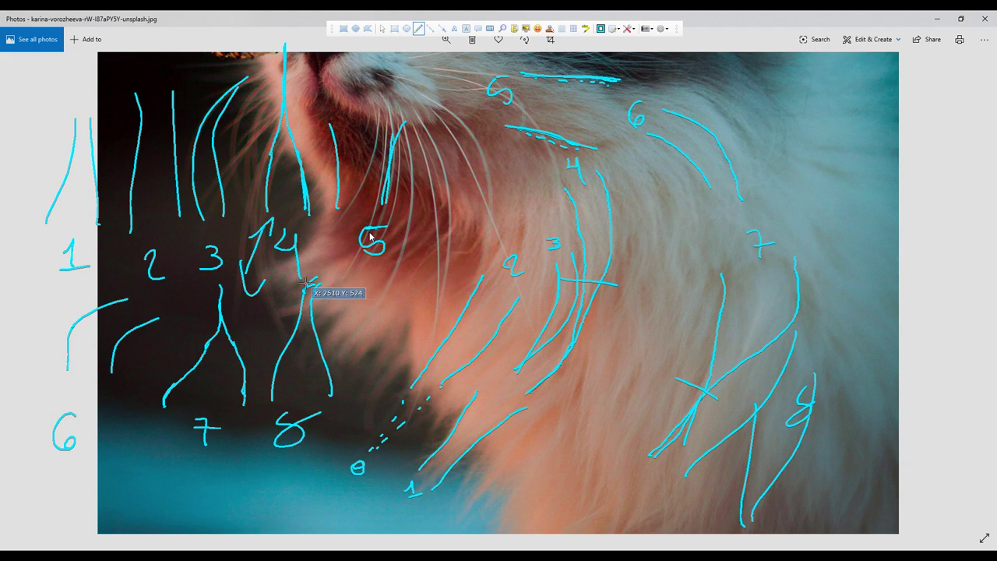
Close the drawing overlay on the cat photo and switch back to Maya
key(Escape)
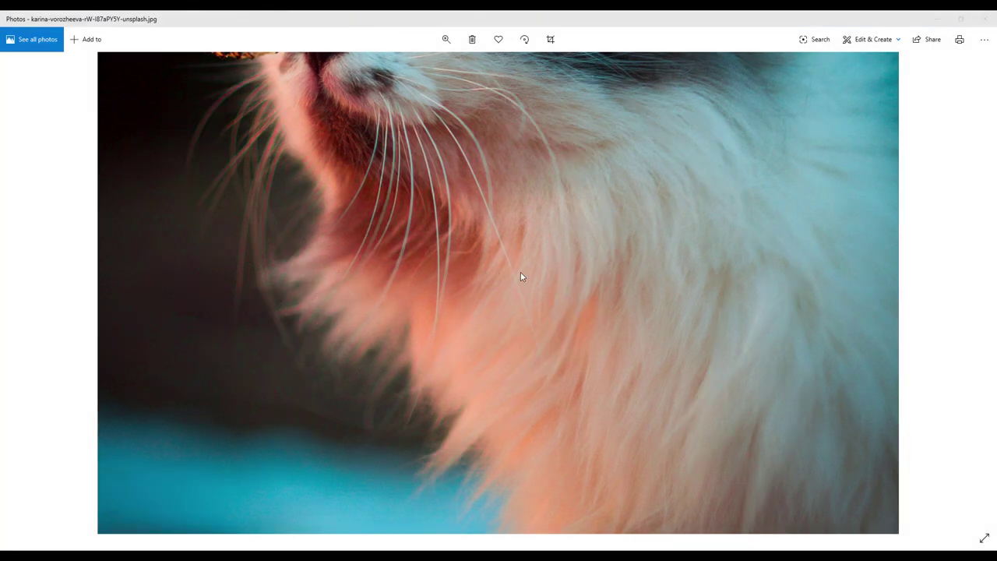
key(alt+Tab)
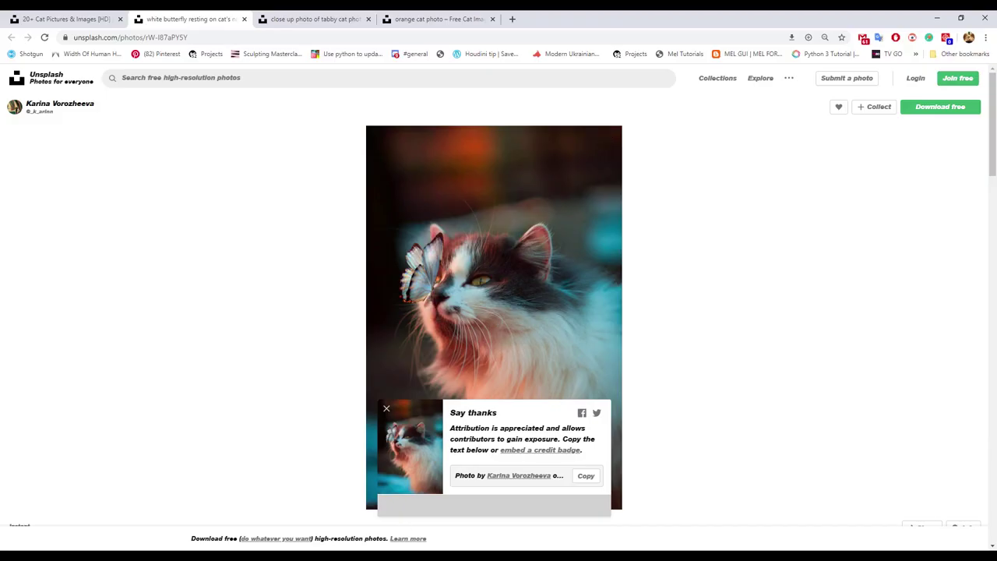
key(alt+Tab)
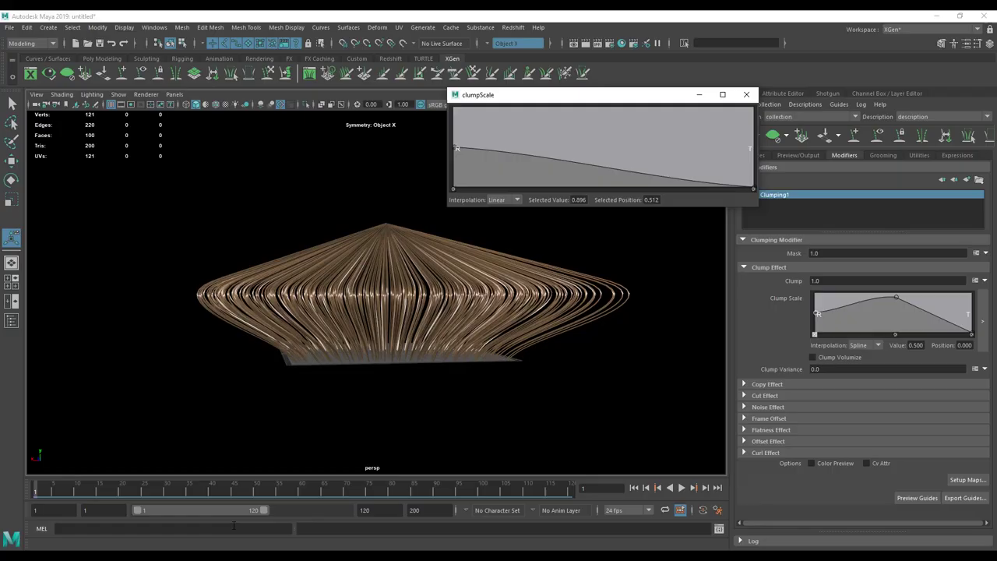
Try to reshape the clumps by adding a clumpScale ramp point at position 0.183 with value 0.188 and updating the XGen preview
click(509, 172)
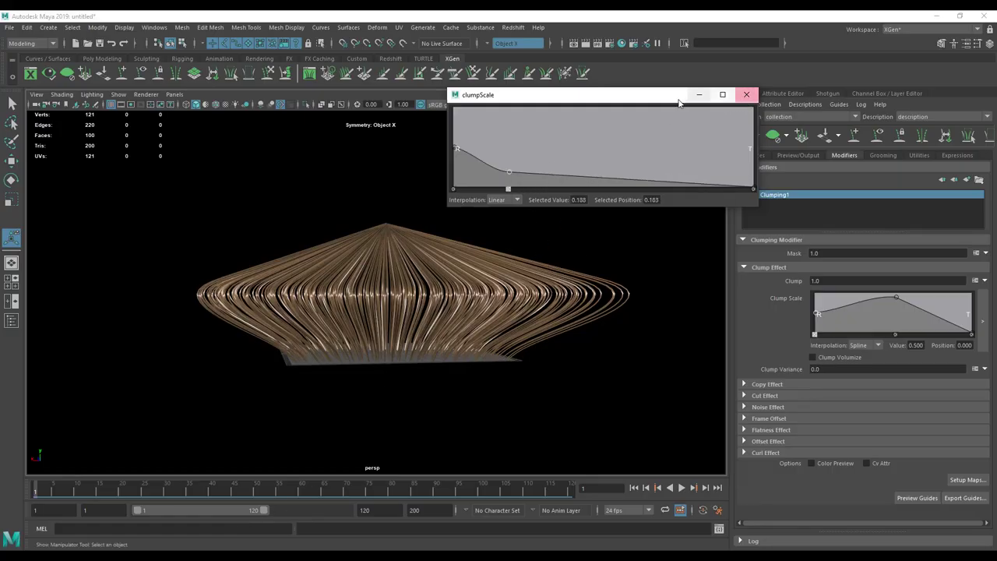
drag(729, 95, 644, 86)
click(745, 135)
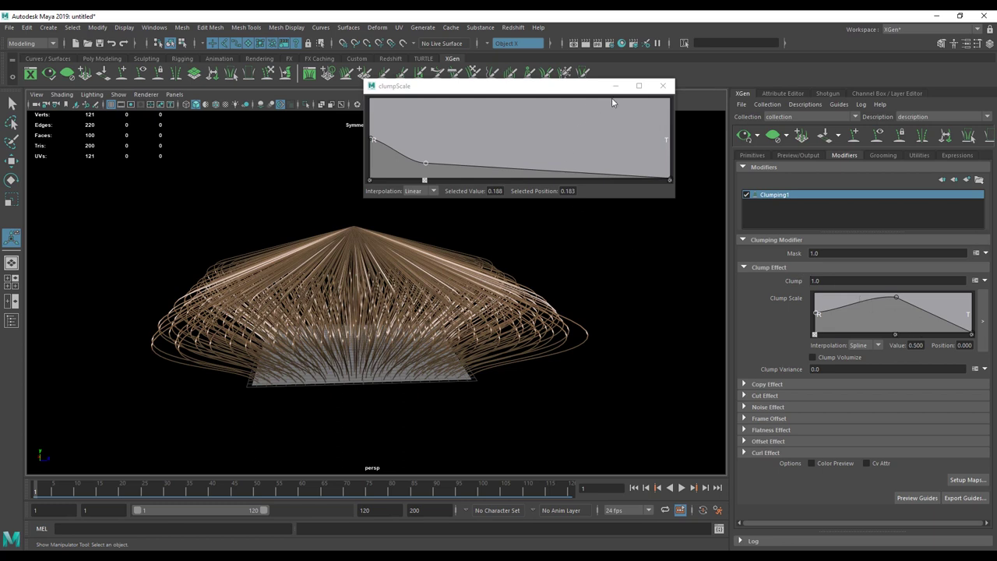
Reopen the clumpScale ramp in its own window and move the middle point to position 0.351 with value 0.253, keeping the hair in view
click(663, 86)
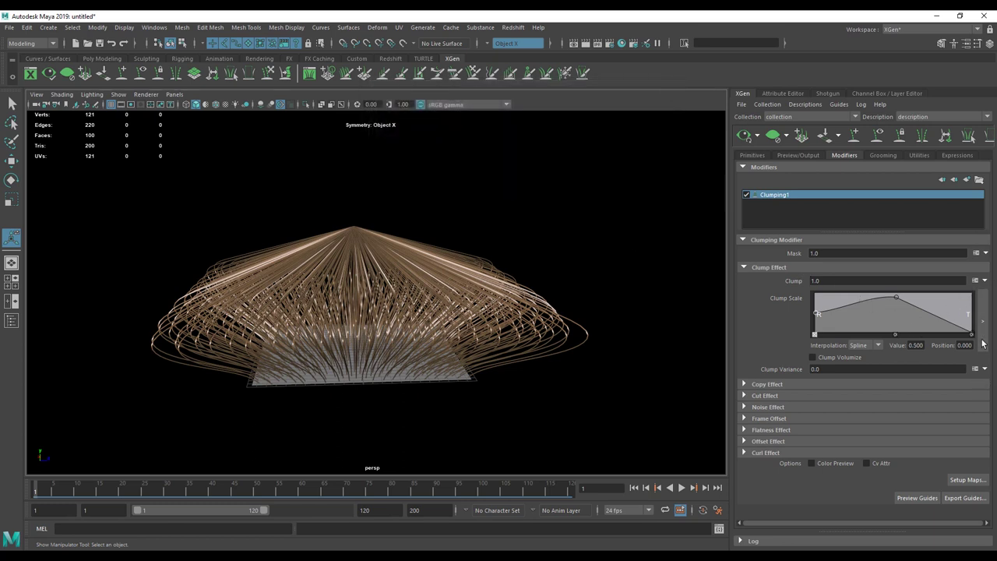
click(983, 320)
click(505, 247)
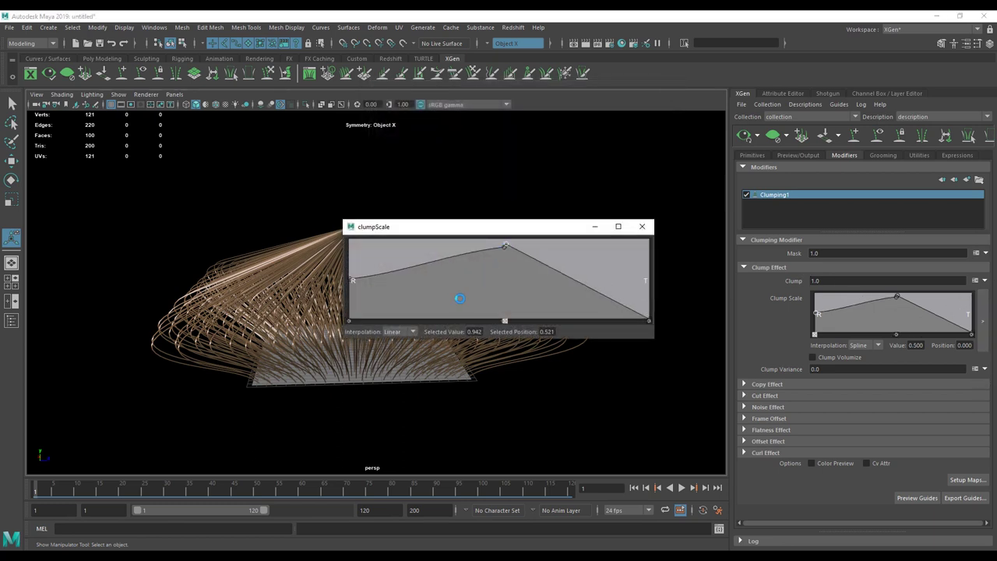
click(456, 298)
click(504, 320)
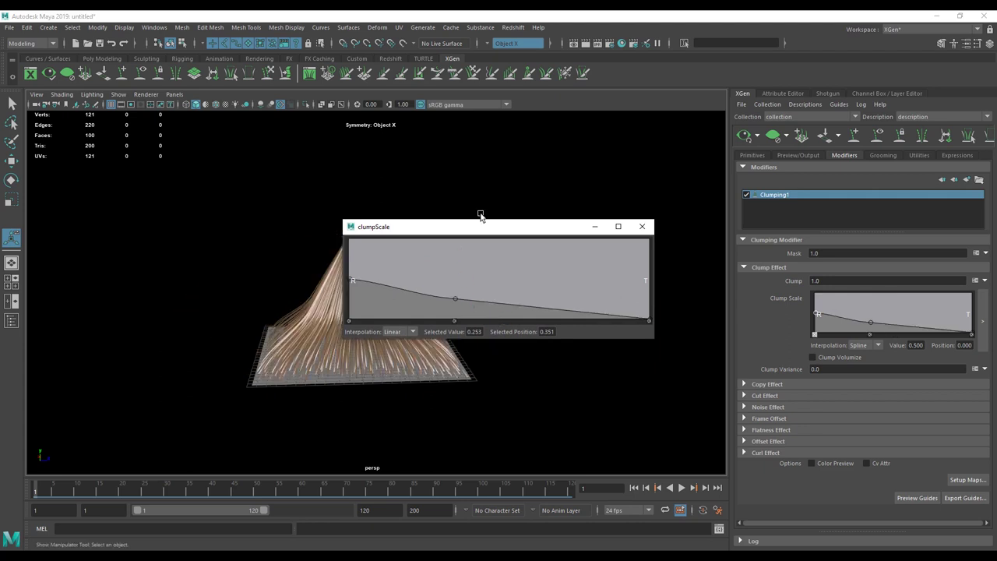
drag(475, 227, 617, 141)
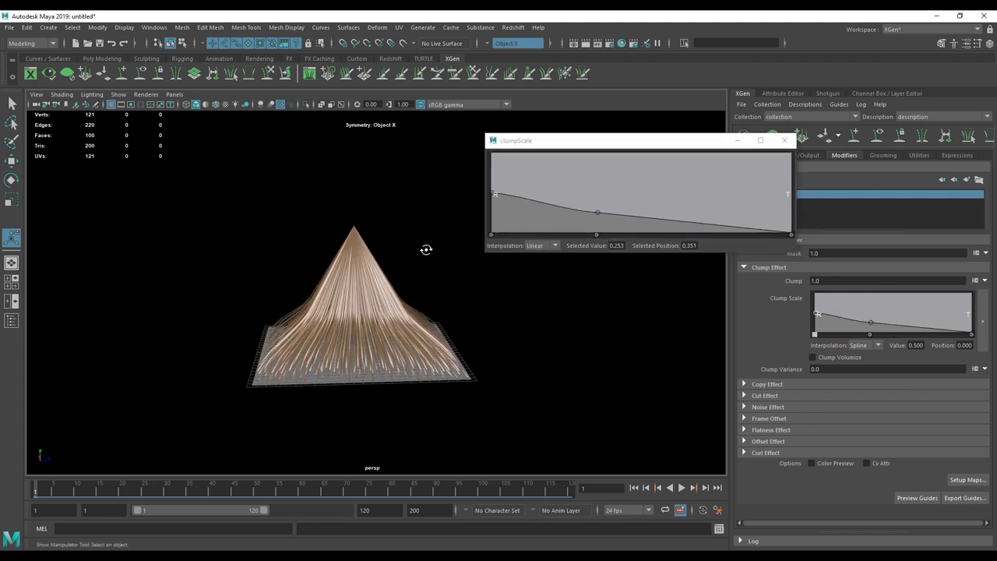
scroll(409, 232, up, 2)
Try Linear, Spline and Smooth interpolation on the clumpScale ramp's root point to compare the clump shapes
click(493, 195)
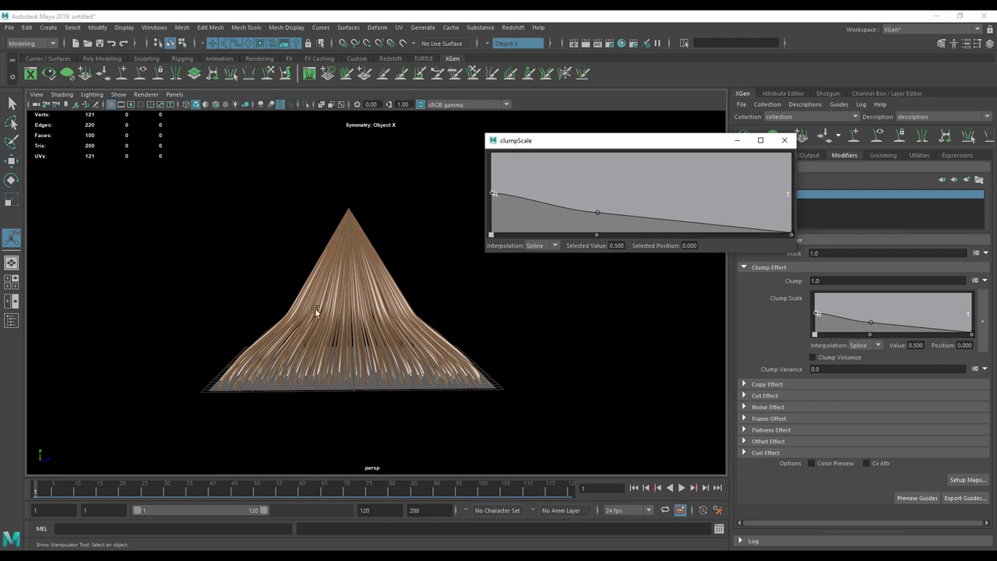
click(544, 246)
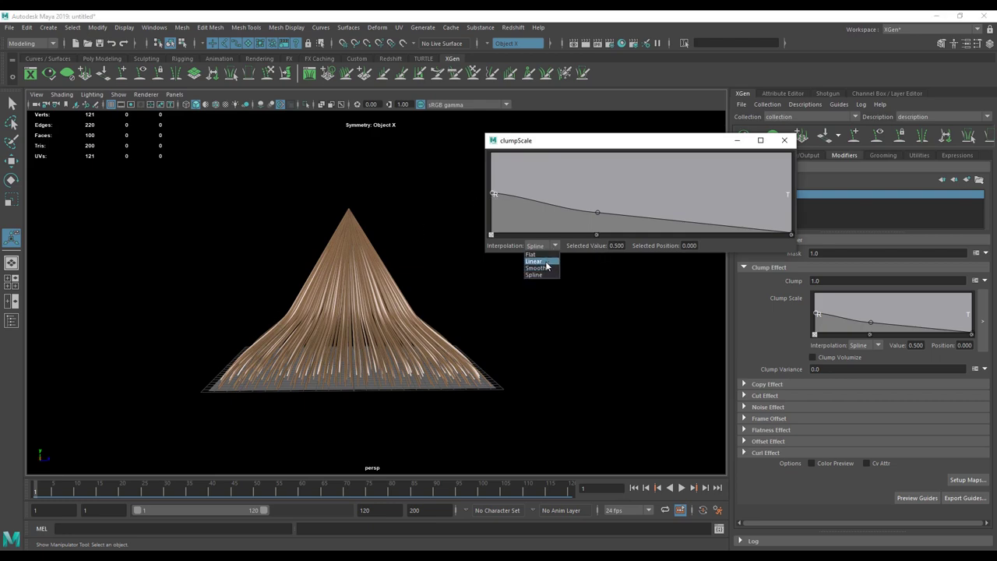
click(541, 263)
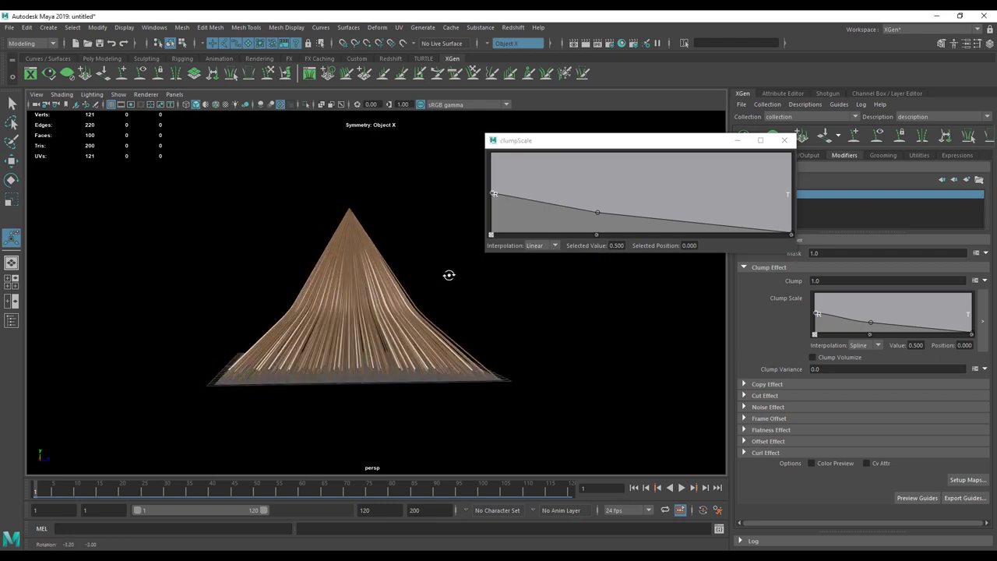
click(544, 246)
click(535, 276)
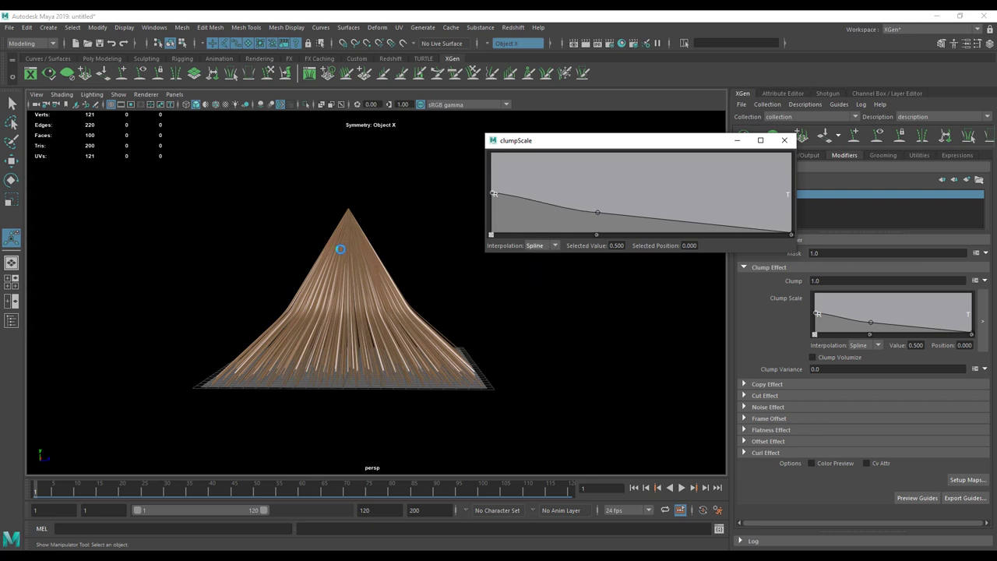
click(552, 246)
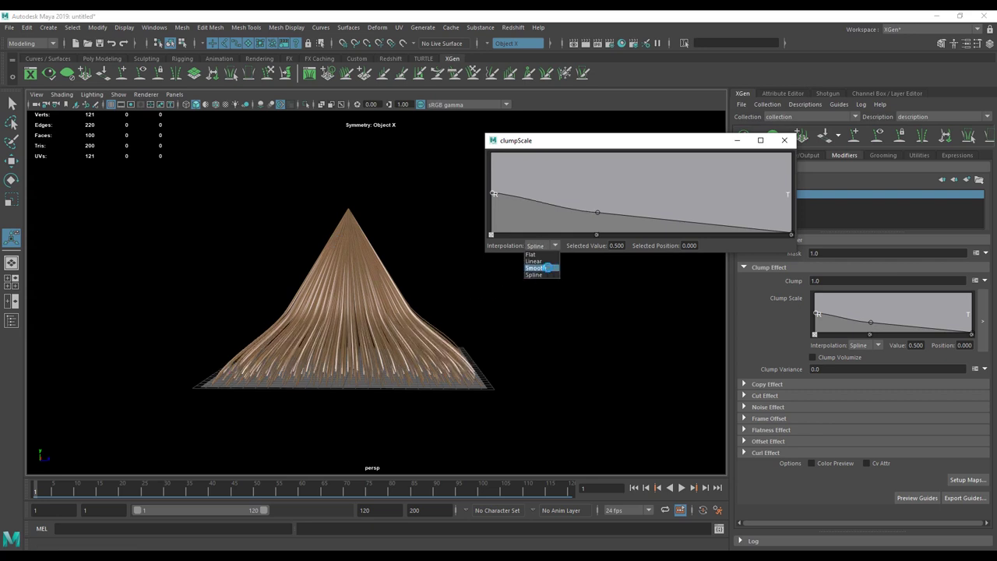
click(545, 269)
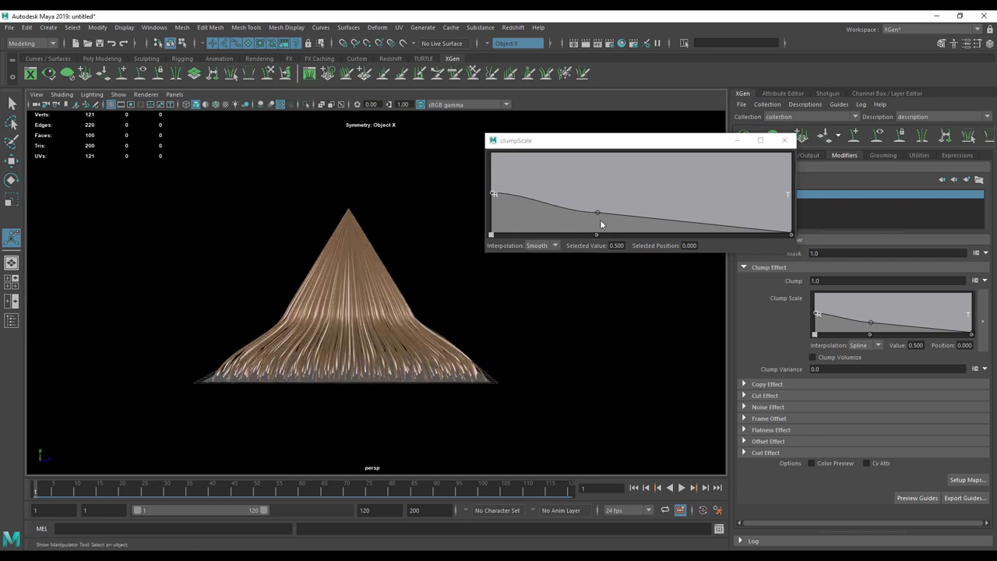
Try Smooth interpolation on the ramp's middle point and change it to Spline
click(555, 245)
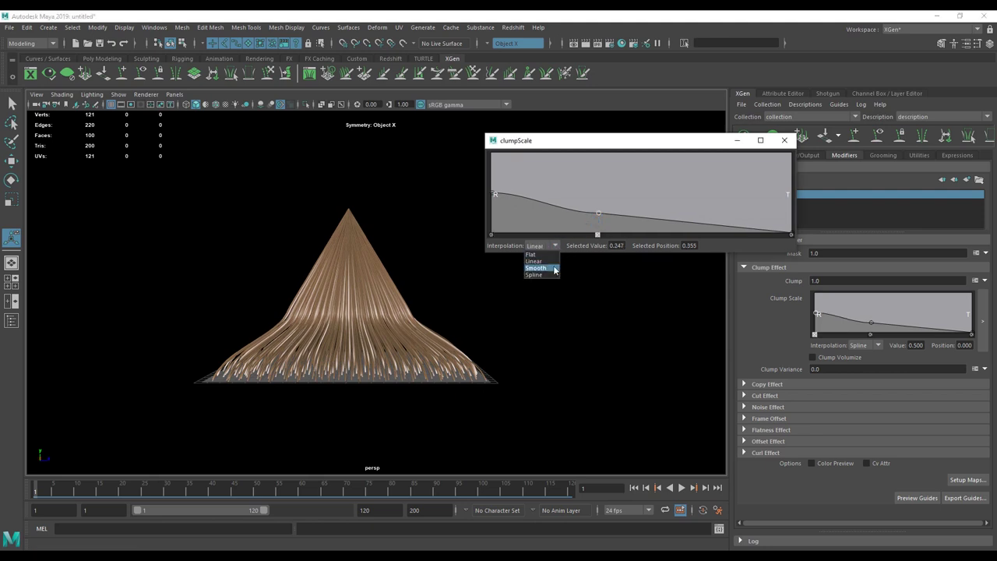
click(555, 270)
click(545, 245)
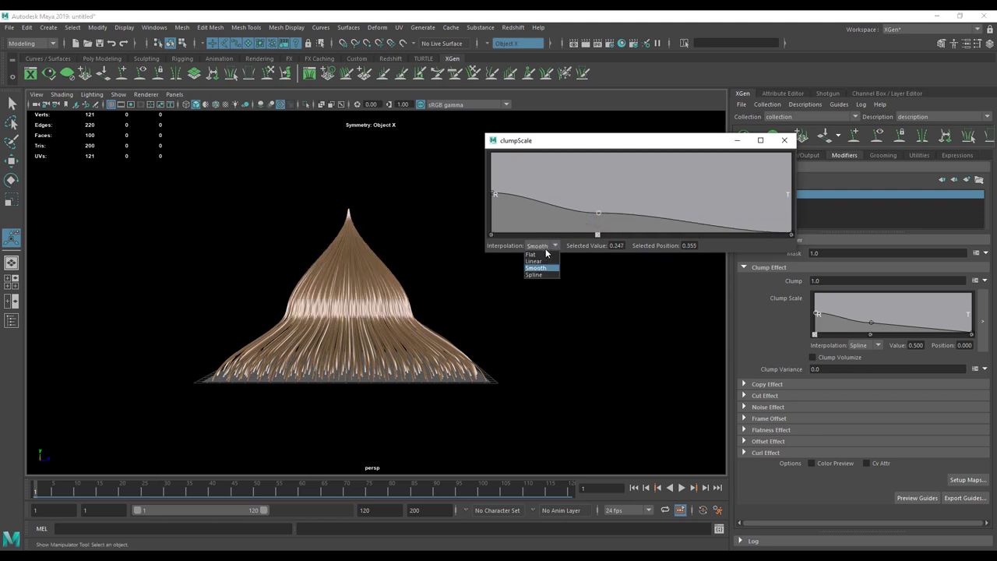
click(541, 276)
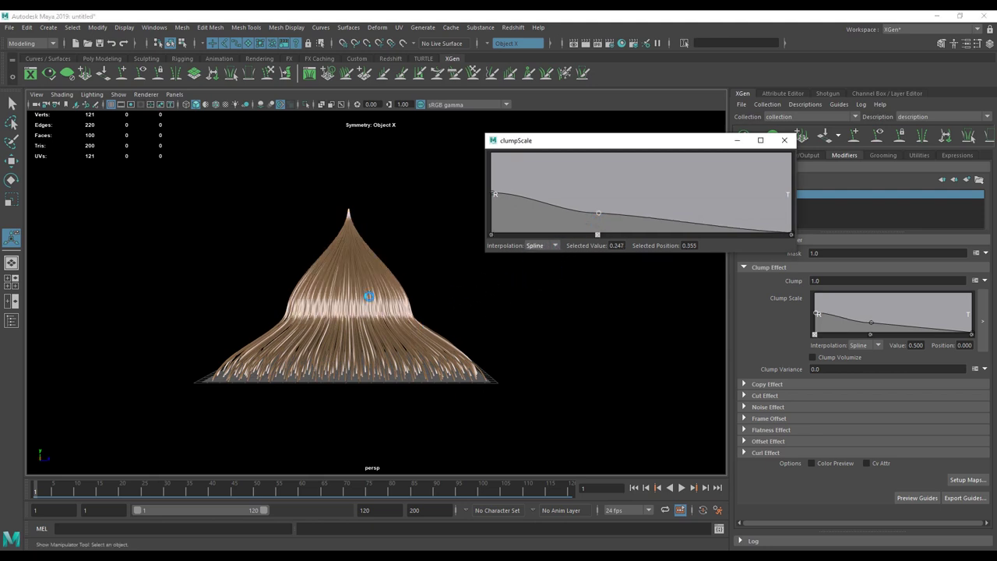
Try Flat interpolation on the ramp's root point and change it to Linear
click(538, 245)
click(541, 252)
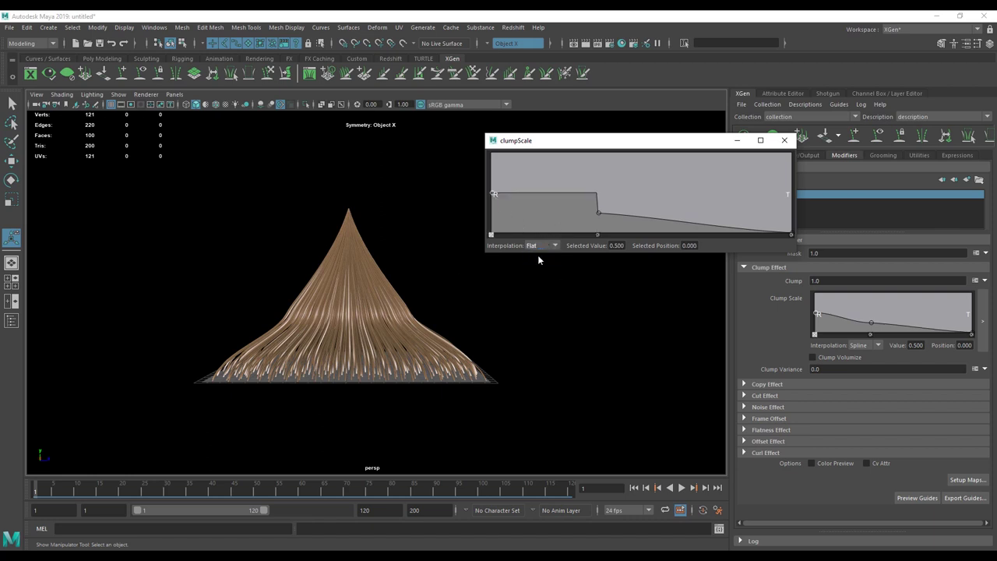
click(543, 245)
click(541, 260)
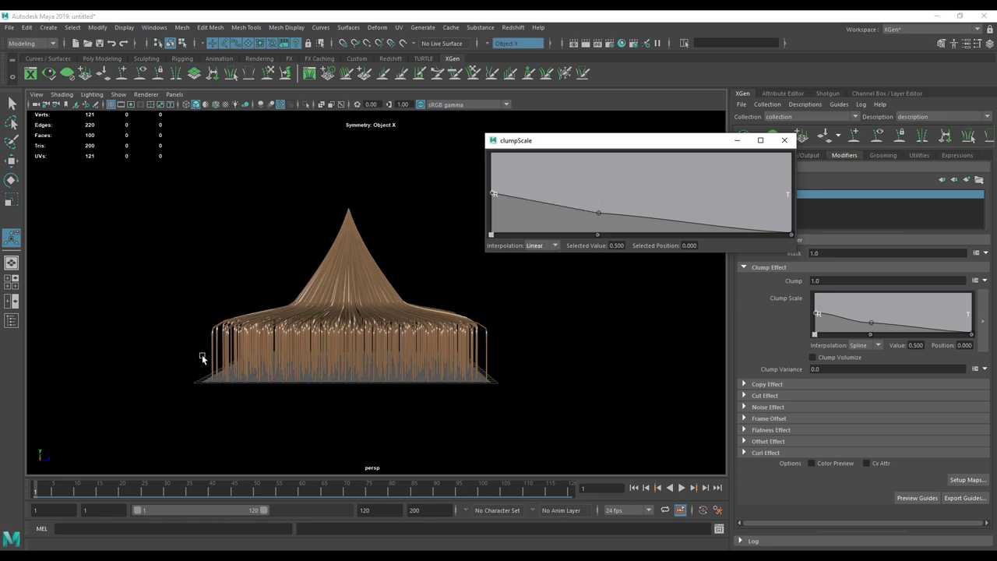
Add a ramp point between the root and middle points, at position 0.166 with value 0.299
mouse_move(260, 278)
alt+mouse_down()
mouse_move(218, 294)
mouse_move(254, 288)
alt+mouse_up()
click(545, 209)
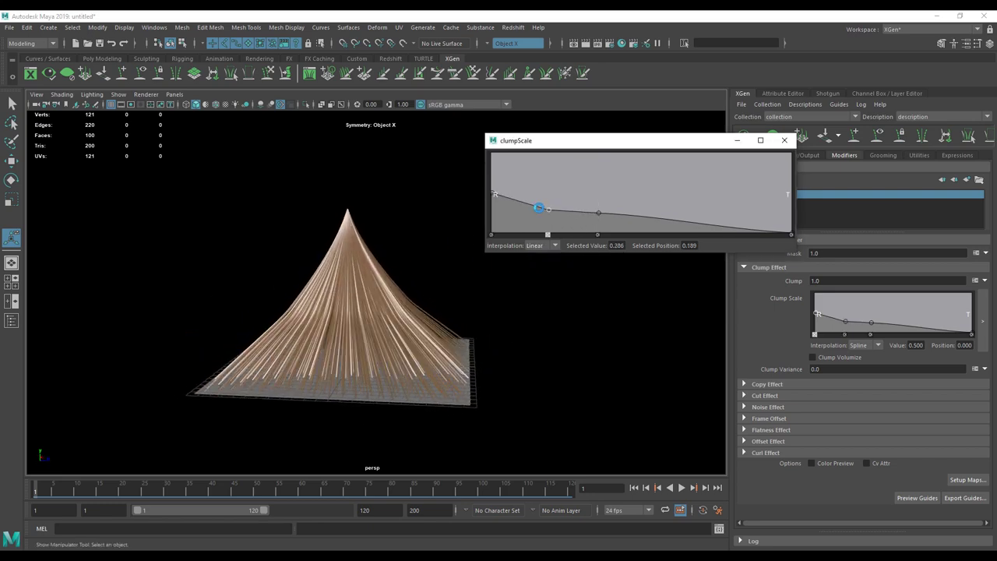
alt+drag(398, 266, 460, 257)
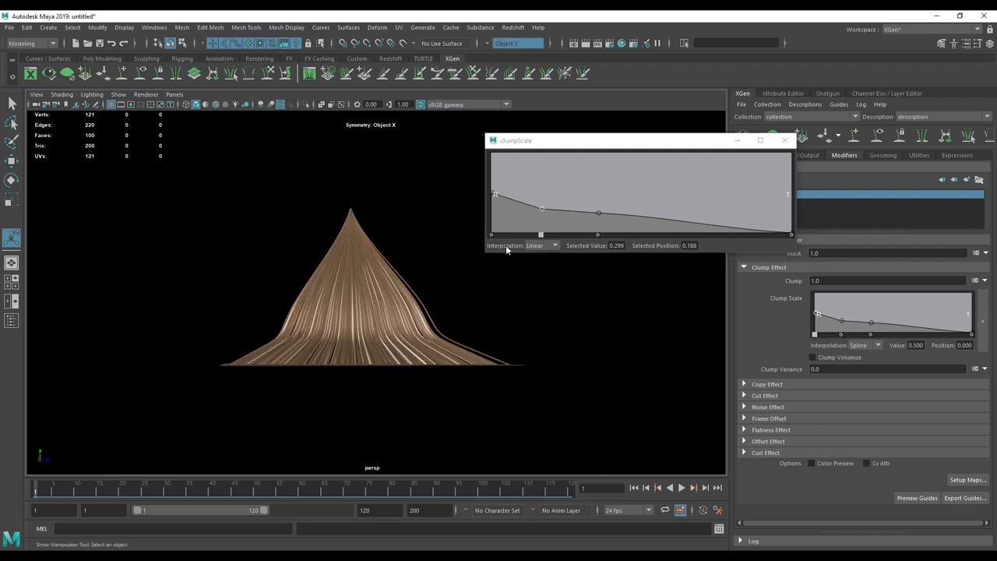
click(543, 236)
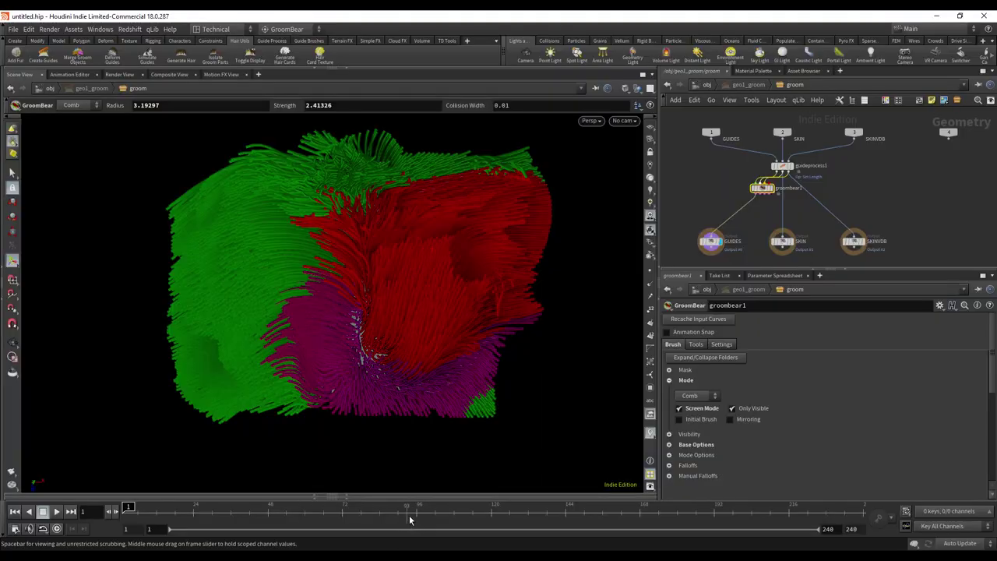
Switch to Houdini and recache the input curves of the groombear1 node inside geo1_groom to clear the combing
click(706, 85)
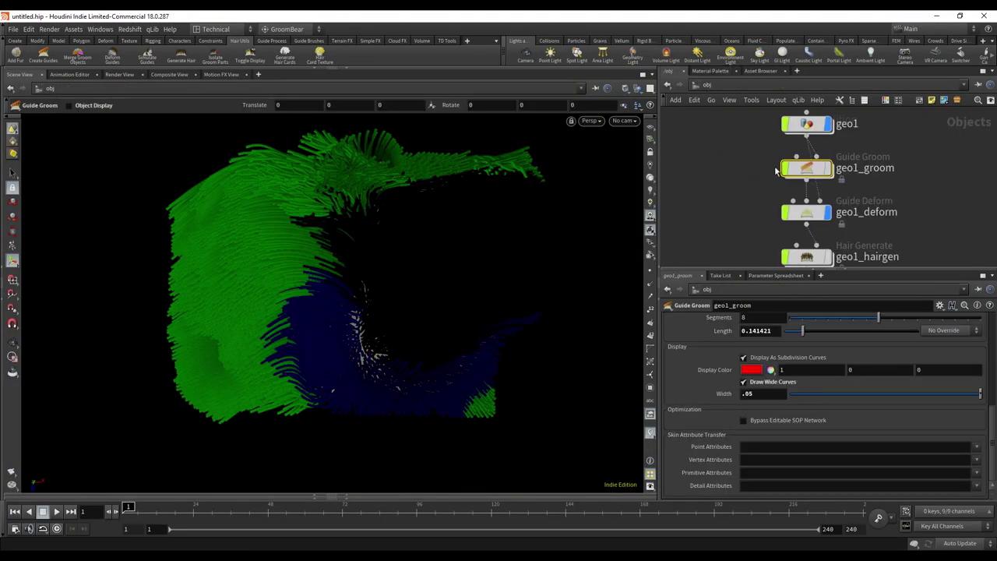
double_click(808, 170)
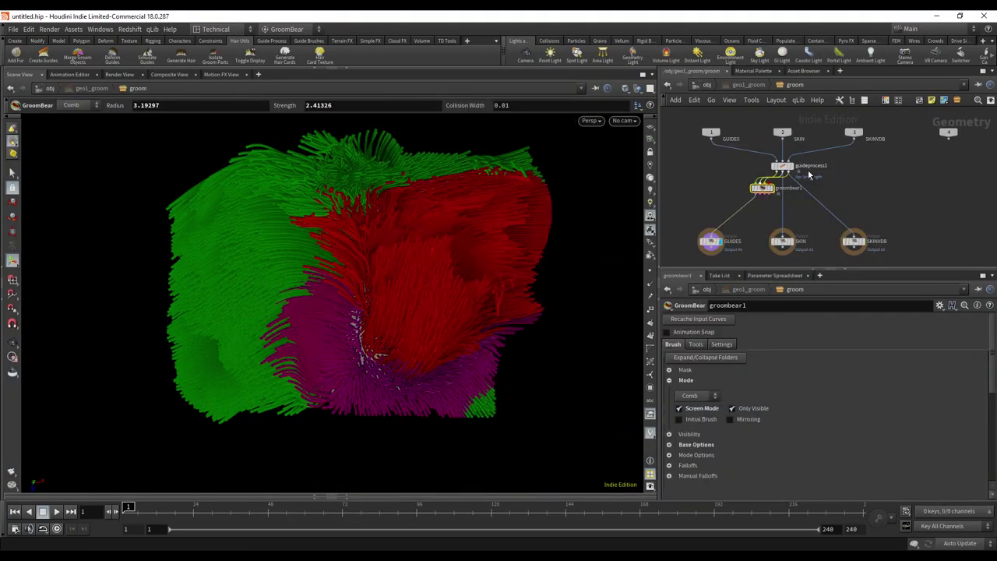
click(698, 319)
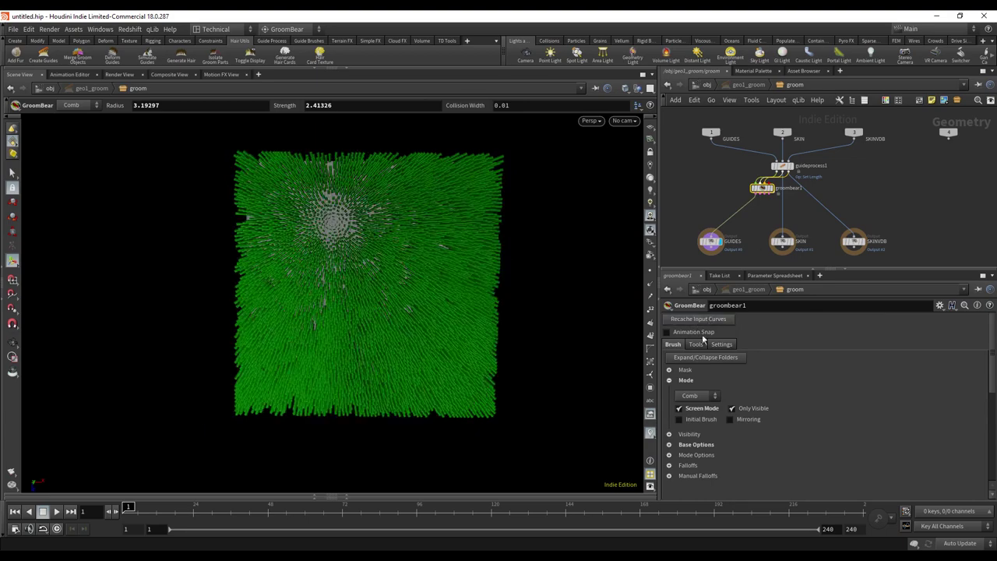
mouse_move(575, 335)
alt+mouse_down()
mouse_move(519, 241)
mouse_move(515, 207)
mouse_move(506, 229)
alt+mouse_up()
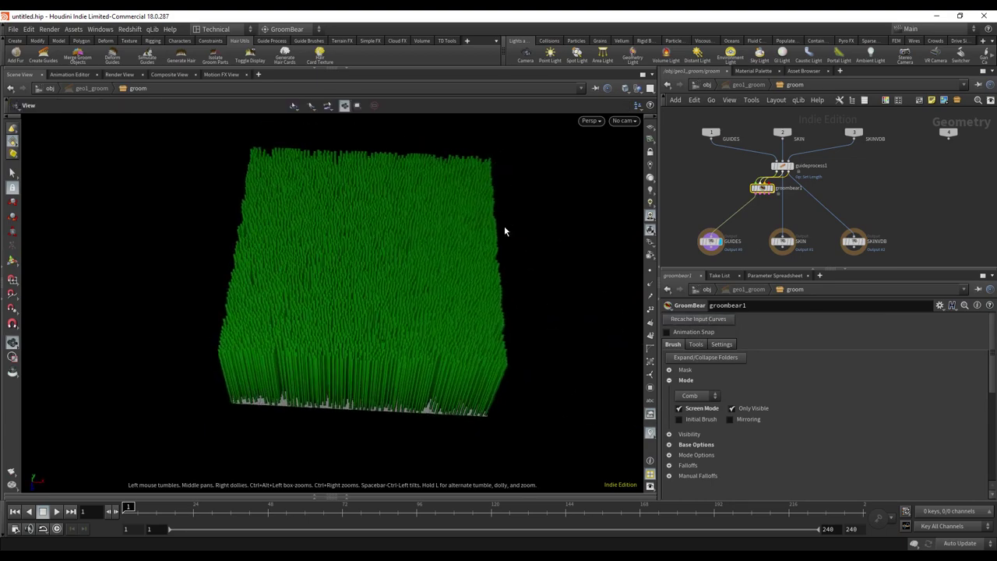
alt+right_drag(445, 207, 505, 208)
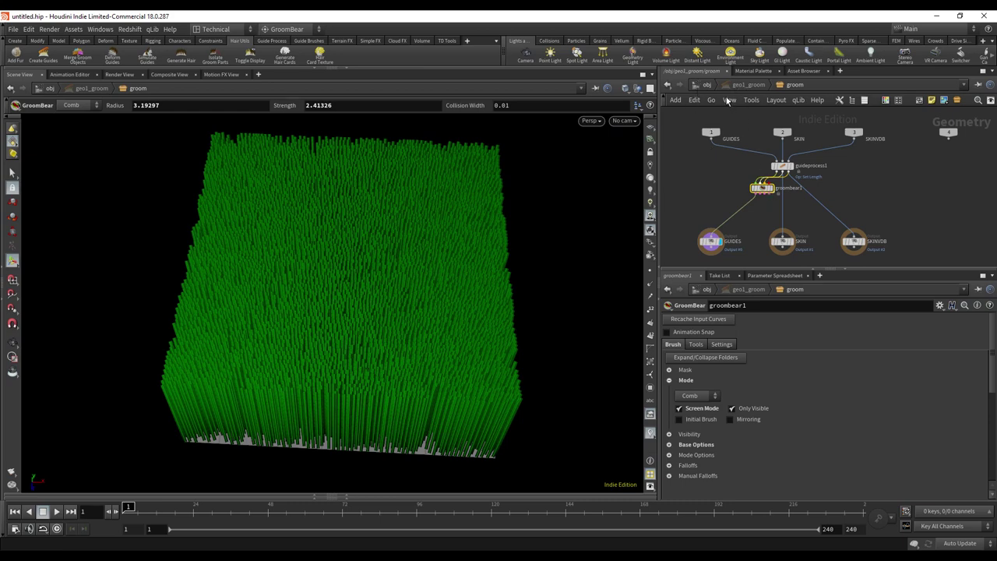
Show the geo1_hairgen hair without the groom and deform guides, and open its modify network
click(706, 85)
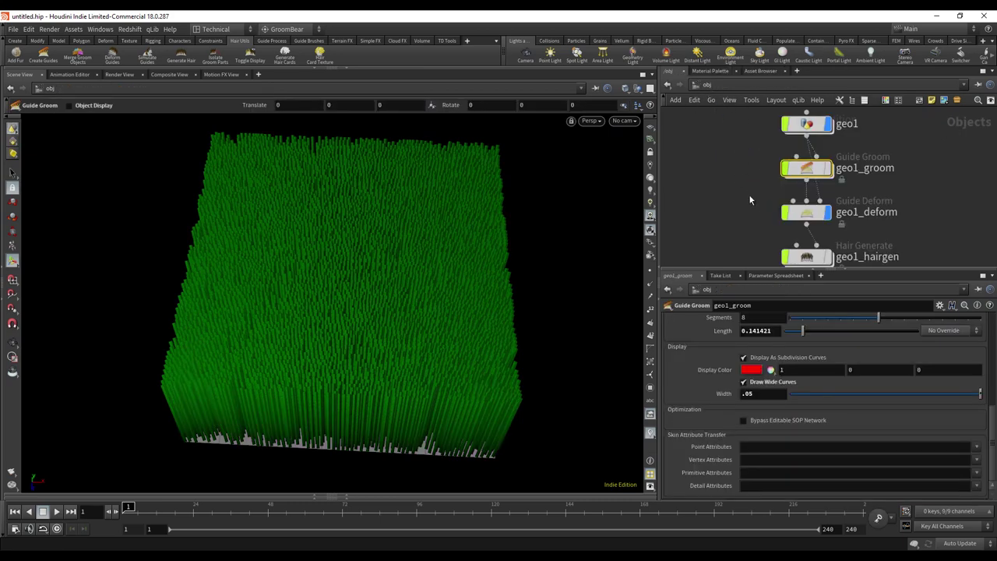
click(808, 258)
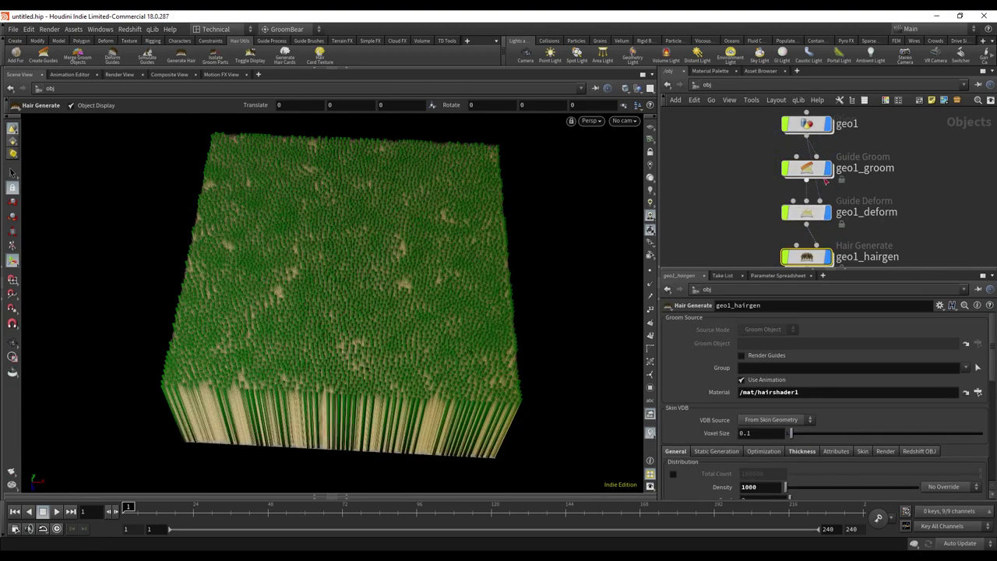
double_click(808, 257)
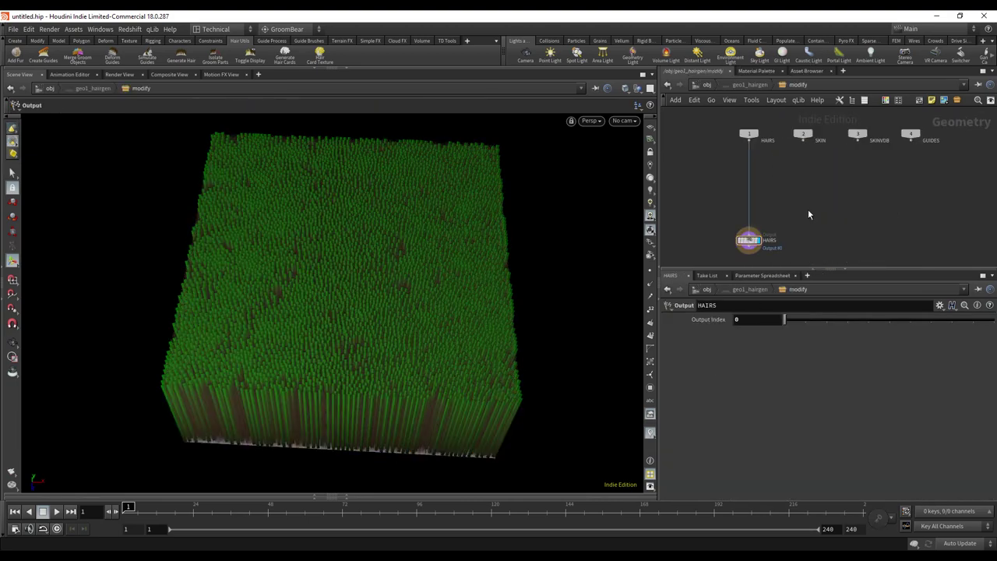
click(704, 84)
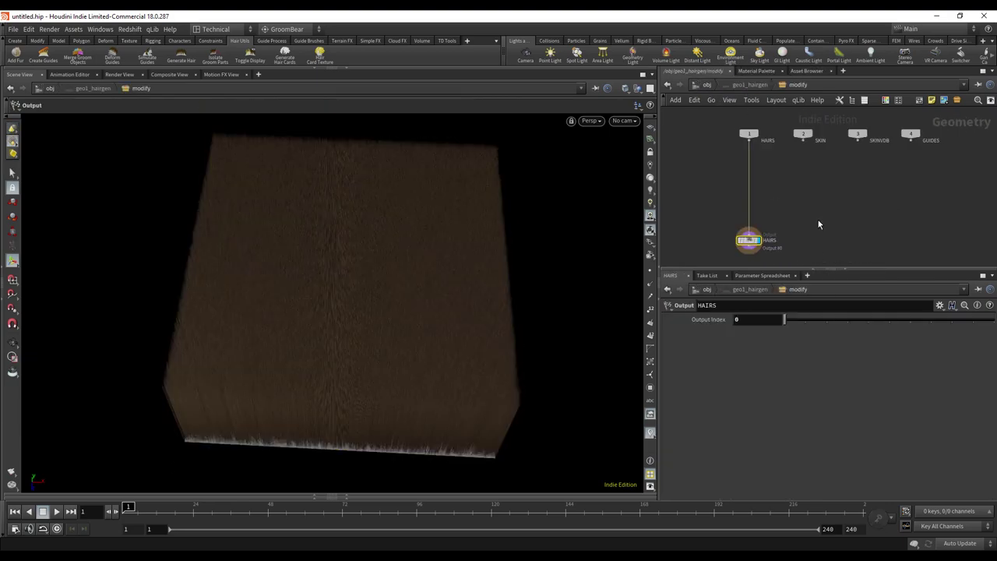
Add a Hair Clump node, wire the HAIRS and SKIN inputs into it, and display its result
key(Tab)
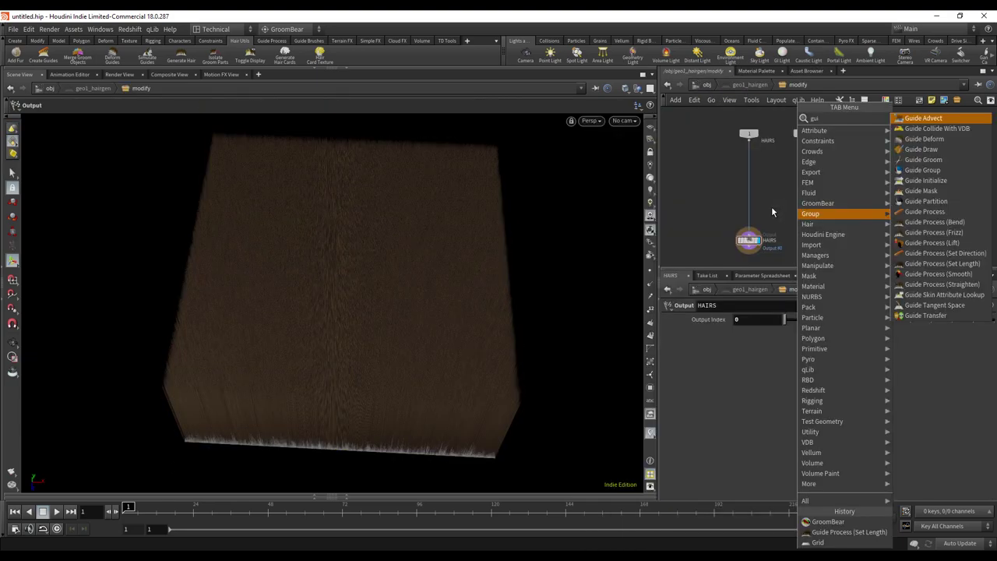
key(BackSpace)
key(BackSpace)
key(BackSpace)
text(c)
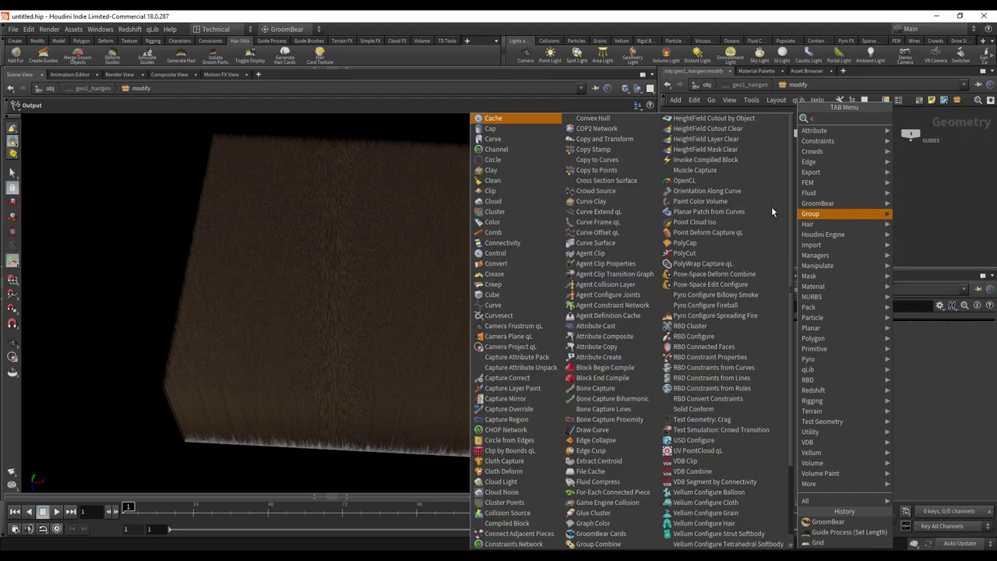
text(lump)
key(Down)
key(Down)
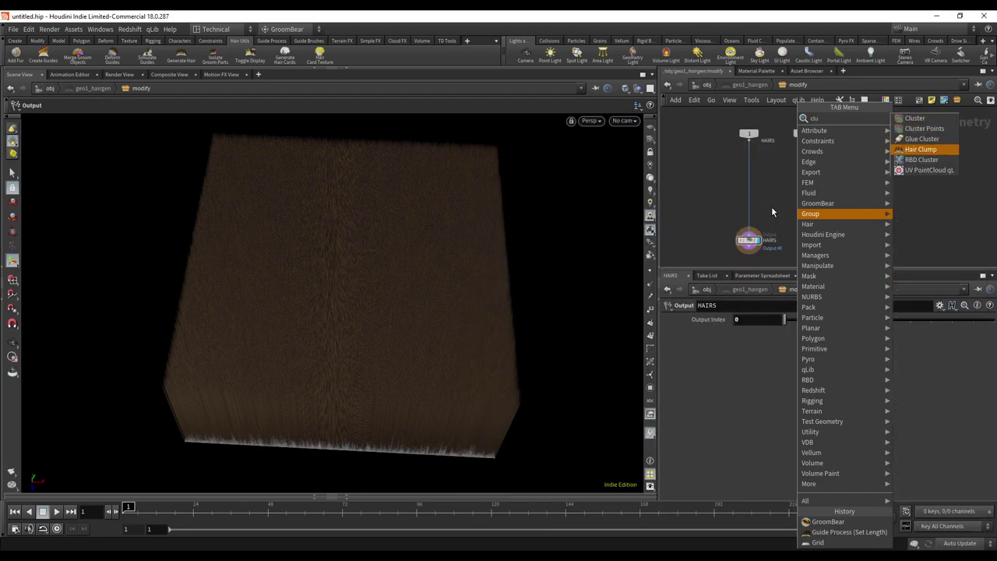
key(Return)
click(773, 211)
drag(754, 200, 804, 142)
click(781, 208)
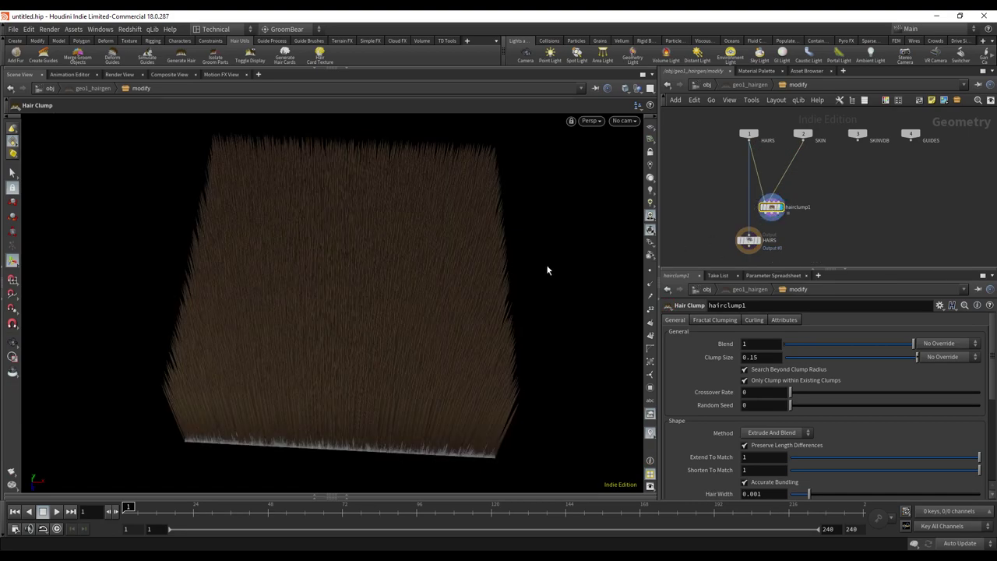
Try Clump Size values of 1, 10 and 0.0677 on the hairclump1 node
drag(547, 270, 507, 234)
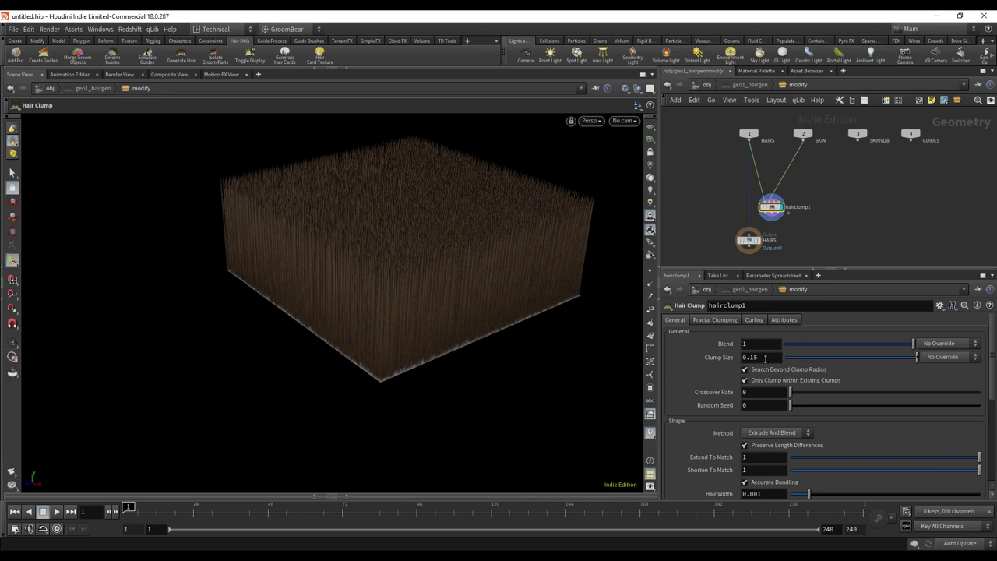
key(Return)
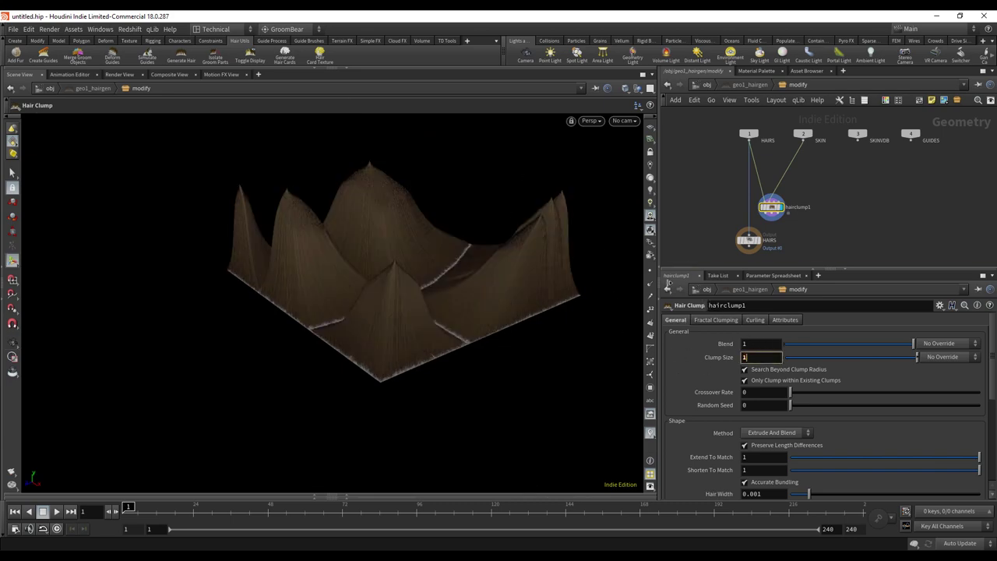
text(0)
key(Return)
drag(864, 357, 872, 359)
Set the hairclump1 node's Clump Size to 5
drag(775, 359, 683, 349)
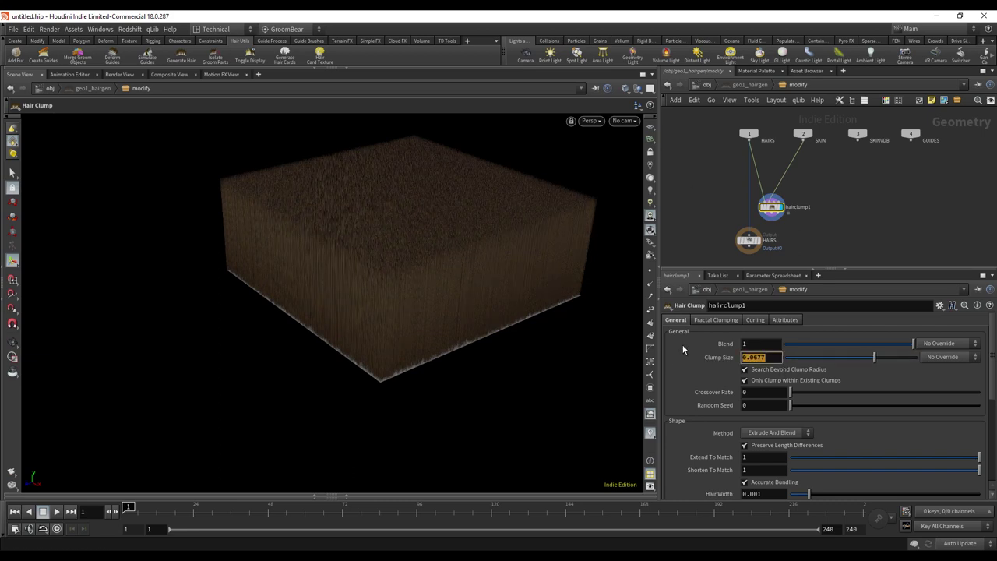
text(5)
key(Return)
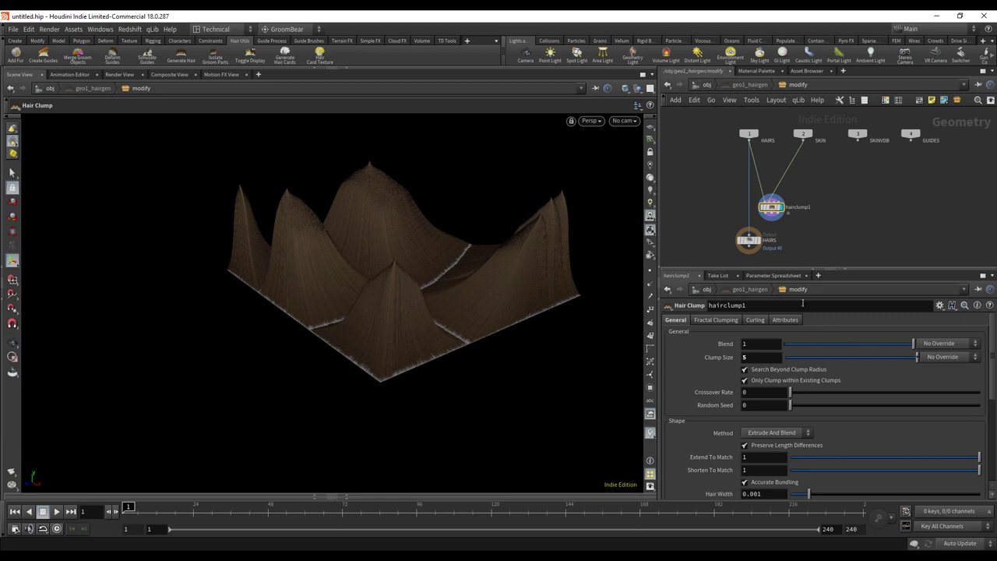
Set the hairclump1 node's Clump Size to 7
text(6)
key(Return)
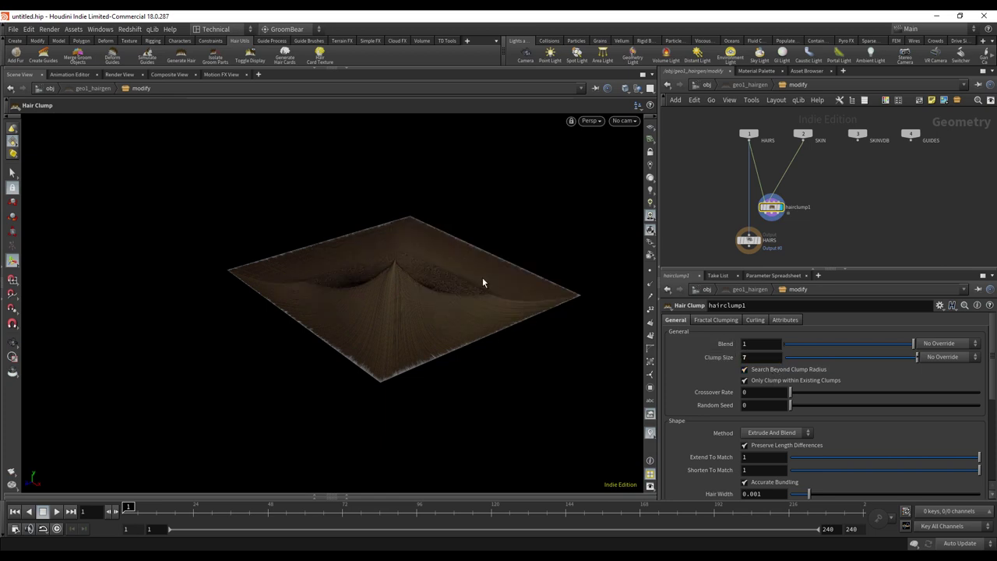
key(Escape)
drag(484, 279, 467, 294)
key(Return)
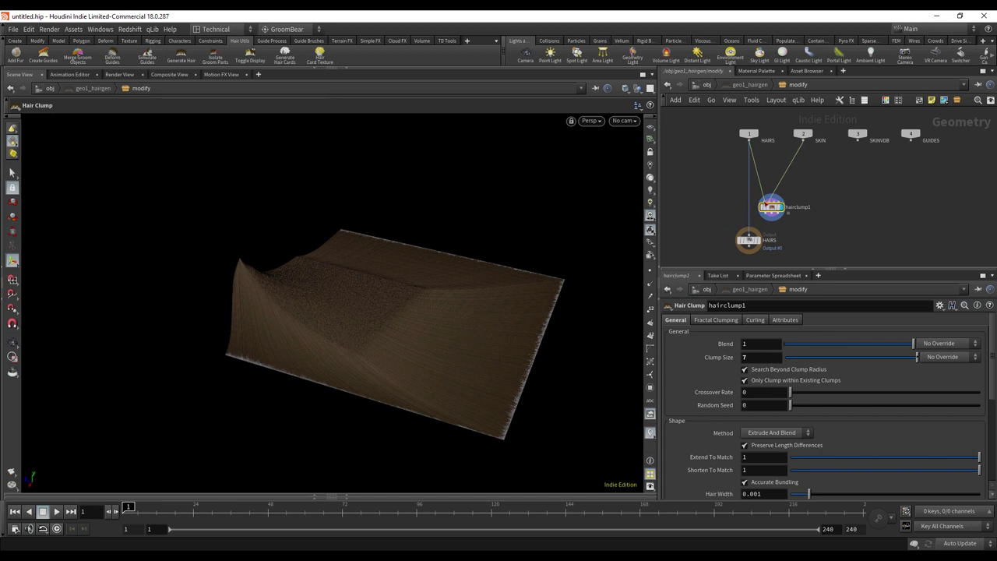
key(Tab)
mouse_move(844, 194)
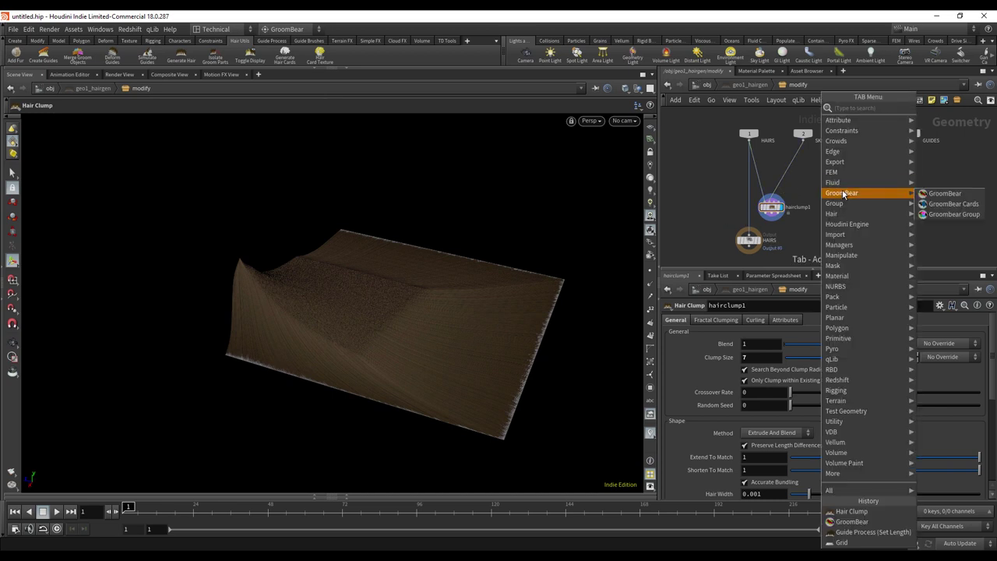
click(808, 180)
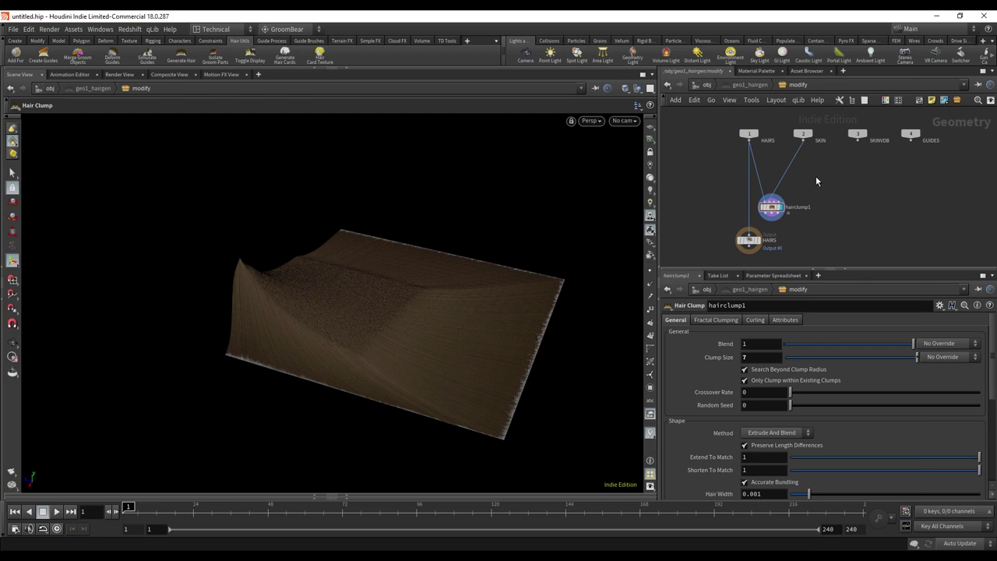
Add a GroomBear node to the modify network
key(Tab)
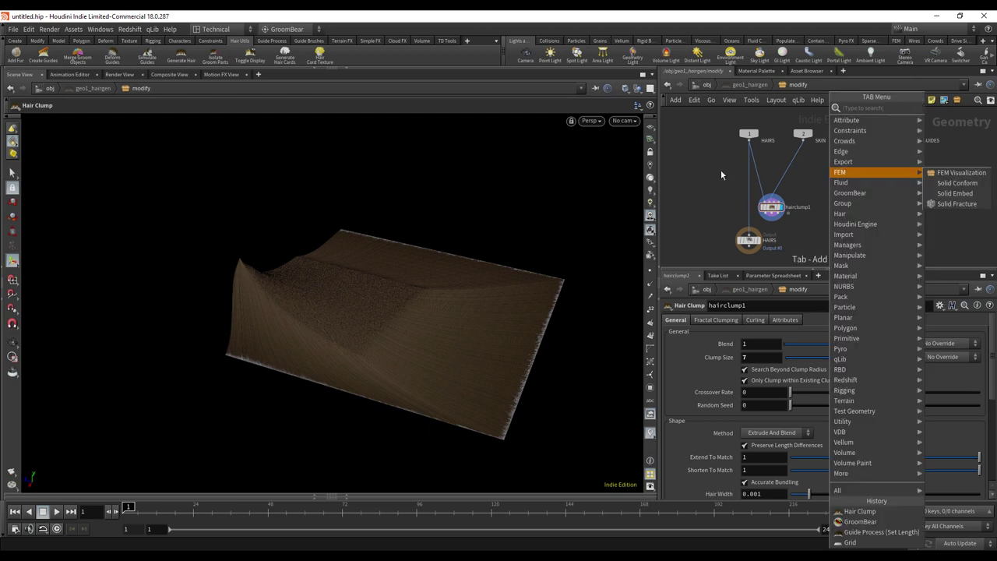
key(Down)
key(Down)
key(Down)
key(Down)
key(Down)
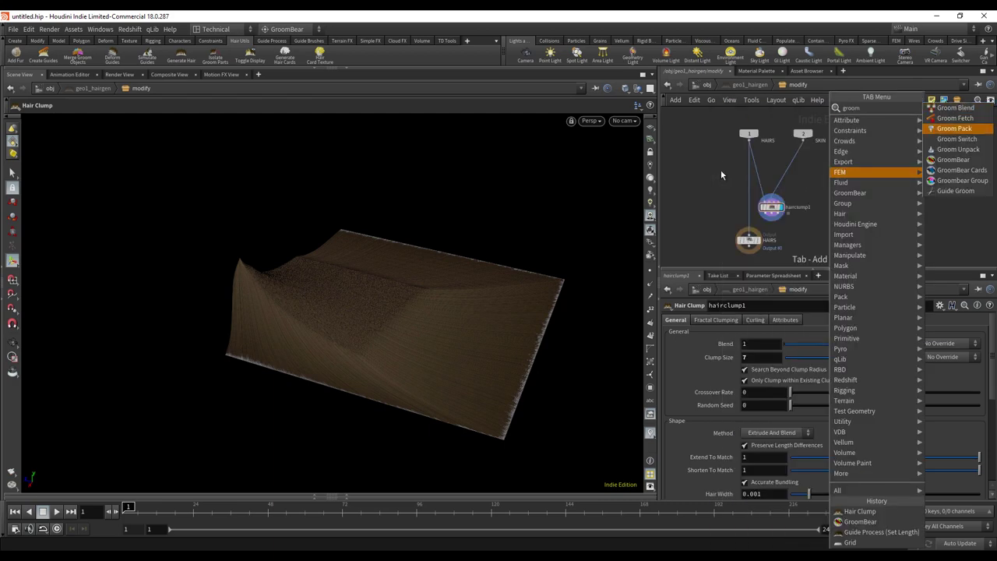
key(Return)
click(721, 170)
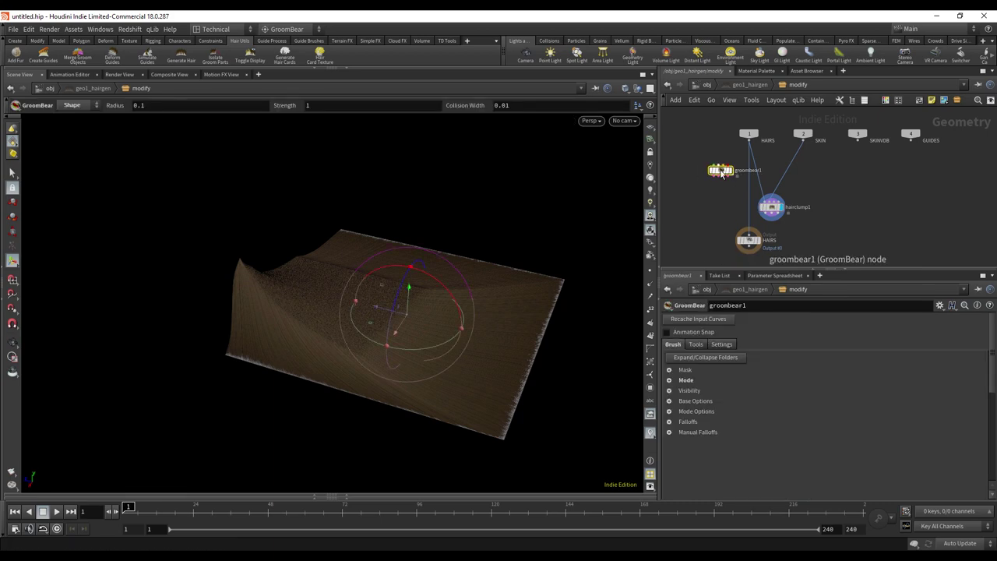
Place the groombear1 node below the SKINVDB input, wire SKIN into its Skin Surface input, and display it
drag(721, 170, 869, 187)
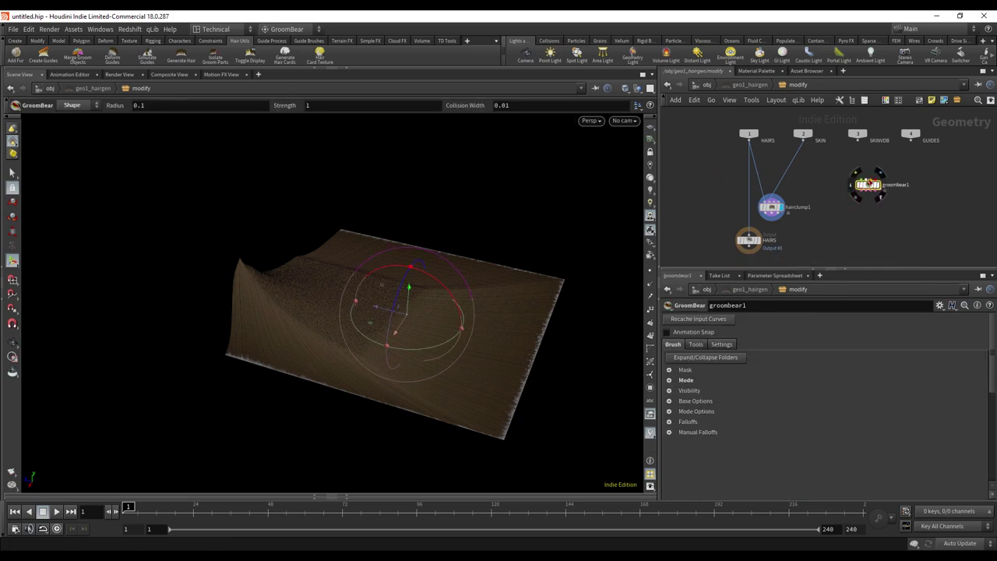
click(868, 179)
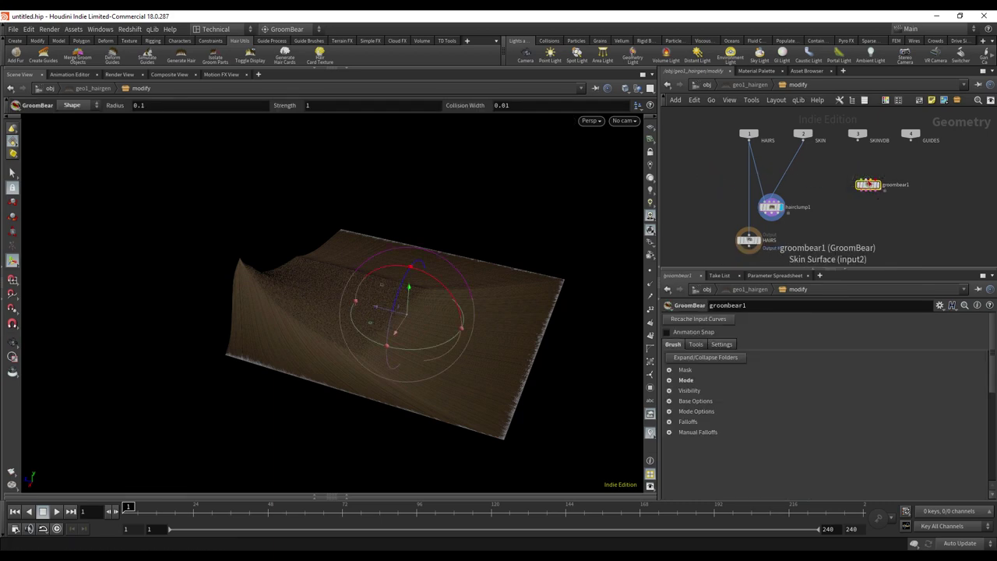
click(803, 139)
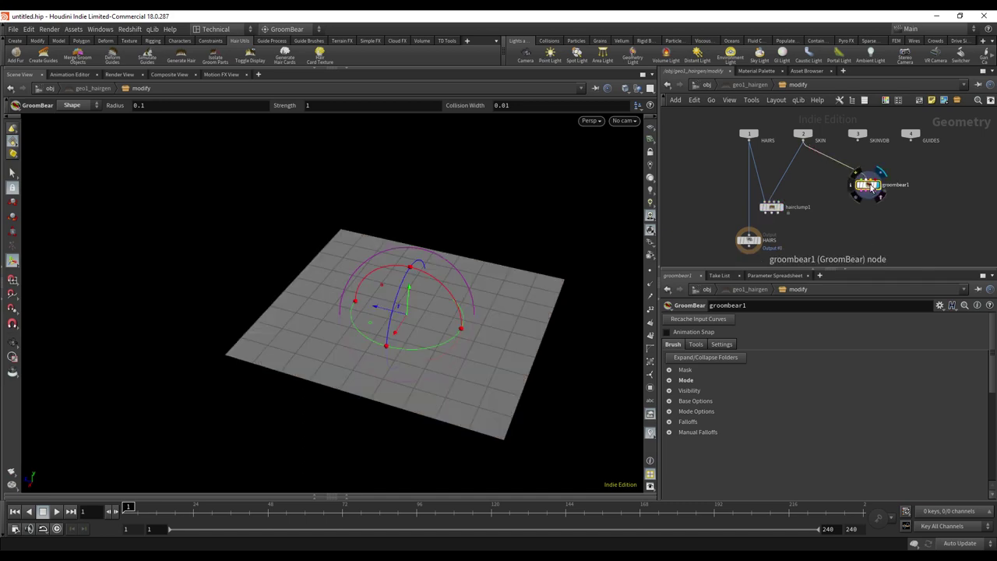
Activate GroomBear's Scatter brush and place a single guide near the middle of the grid
key(c)
click(445, 271)
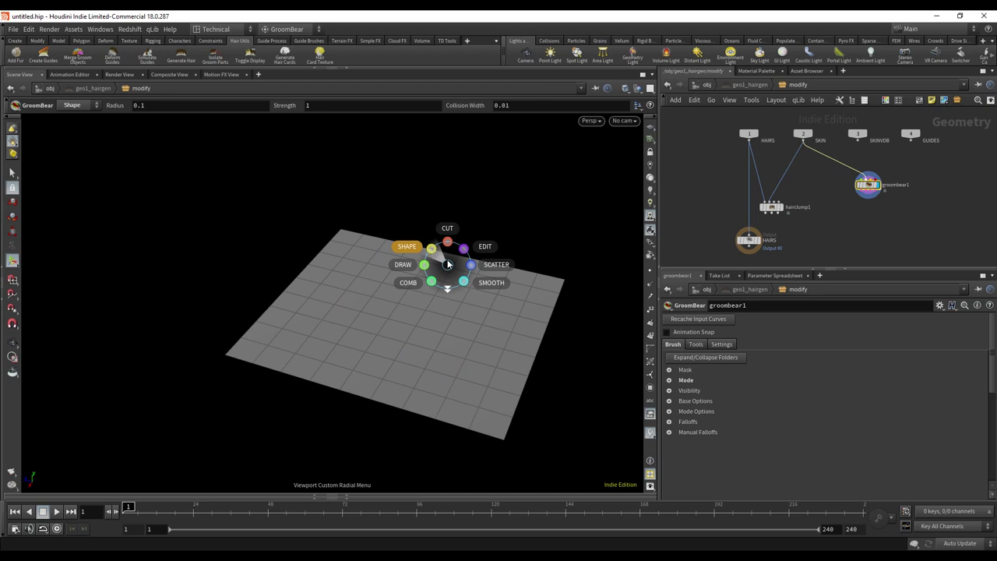
click(478, 284)
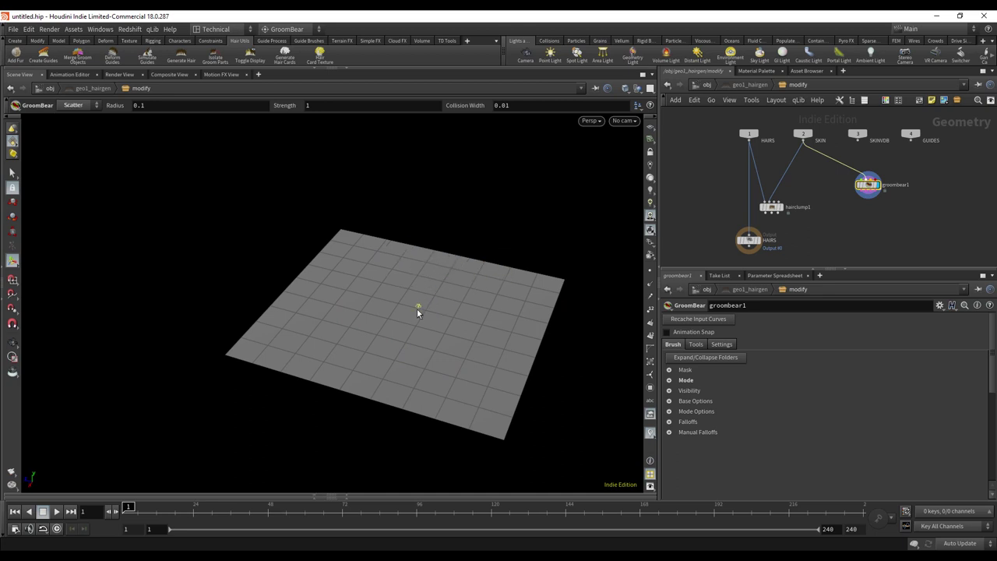
alt+drag(460, 291, 426, 291)
alt+scroll(441, 293, up, 4)
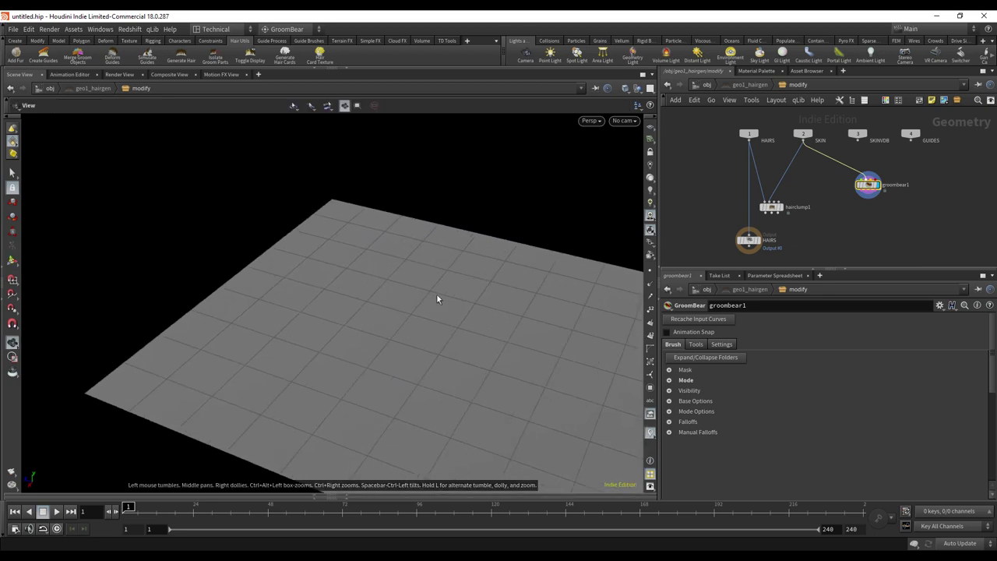
alt+drag(462, 320, 503, 330)
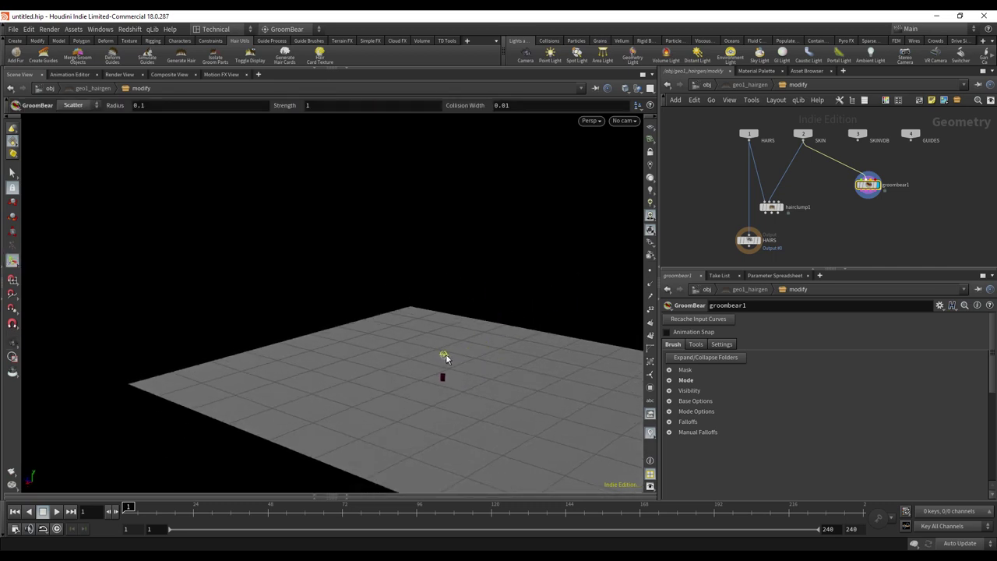
Switch to the Scale brush, stroke the guide, and set the brush's Radius to about 0.705 and Strength to about 1.967
key(c)
mouse_move(445, 320)
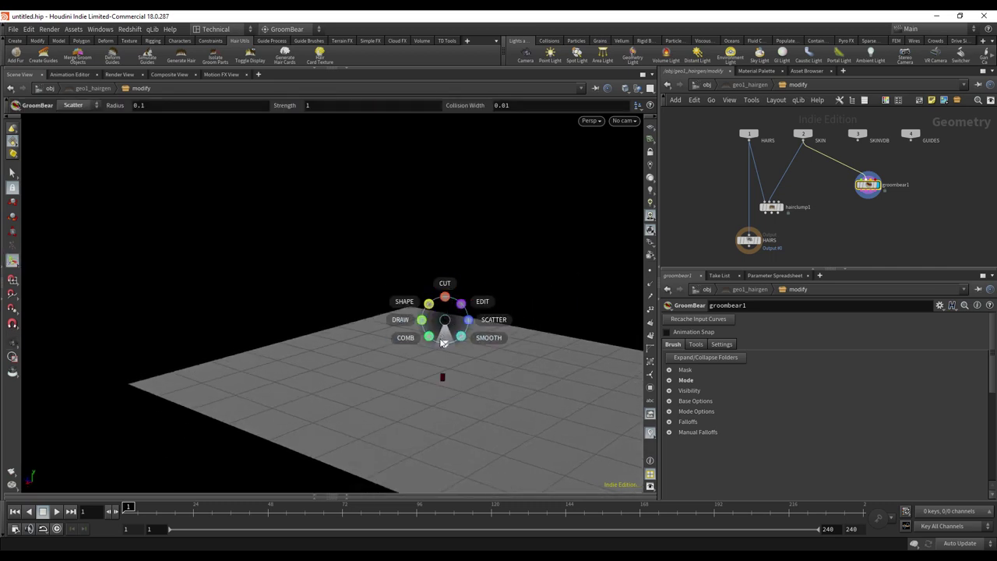
click(404, 302)
key(c)
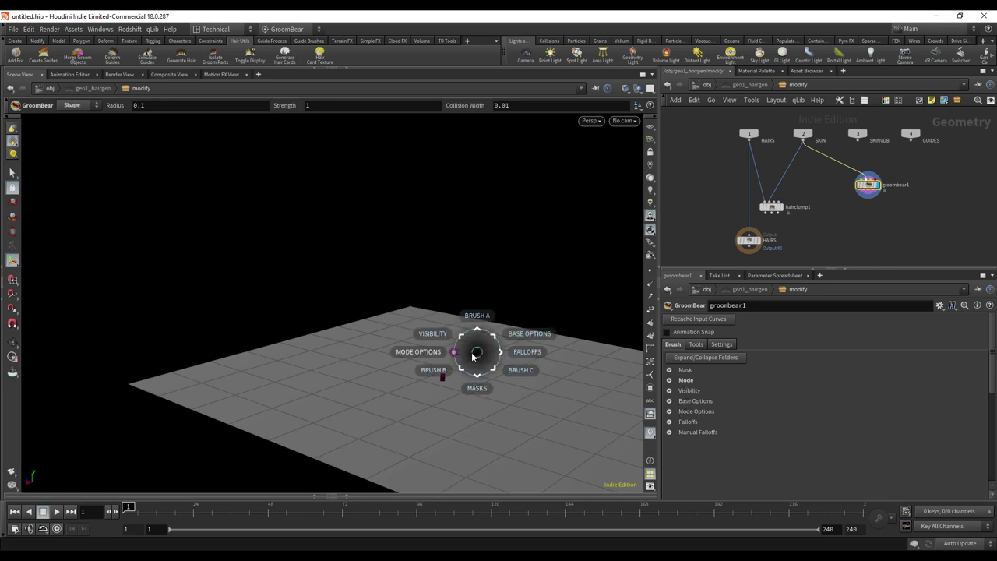
mouse_move(435, 371)
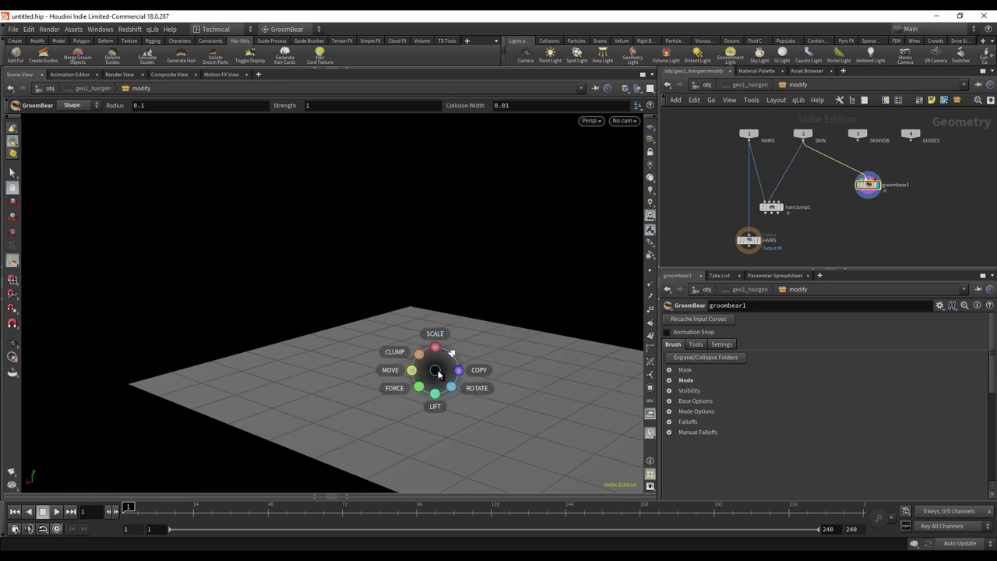
click(435, 333)
drag(445, 381, 447, 379)
scroll(518, 357, up, 8)
scroll(467, 366, down, 2)
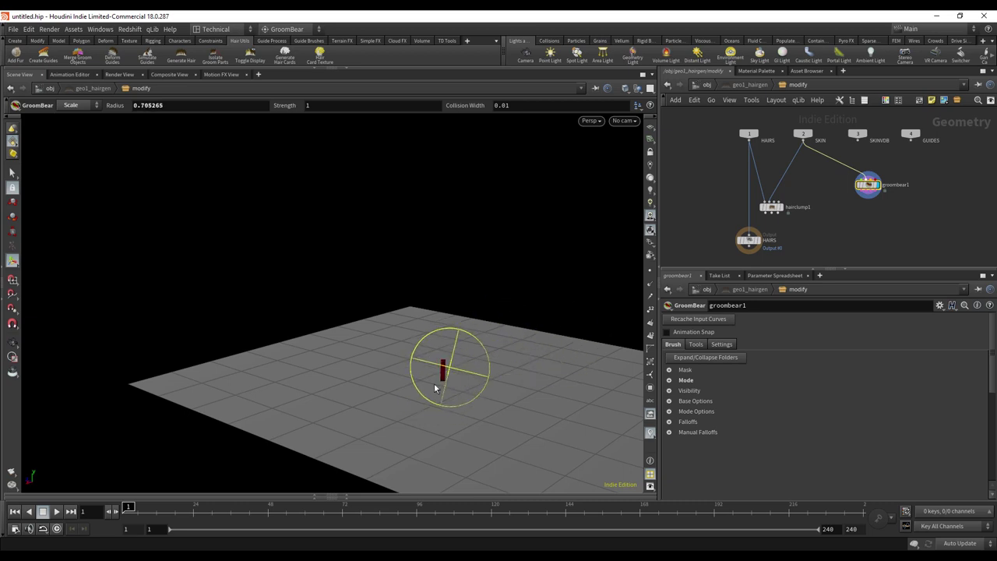
shift+scroll(535, 348, up, 10)
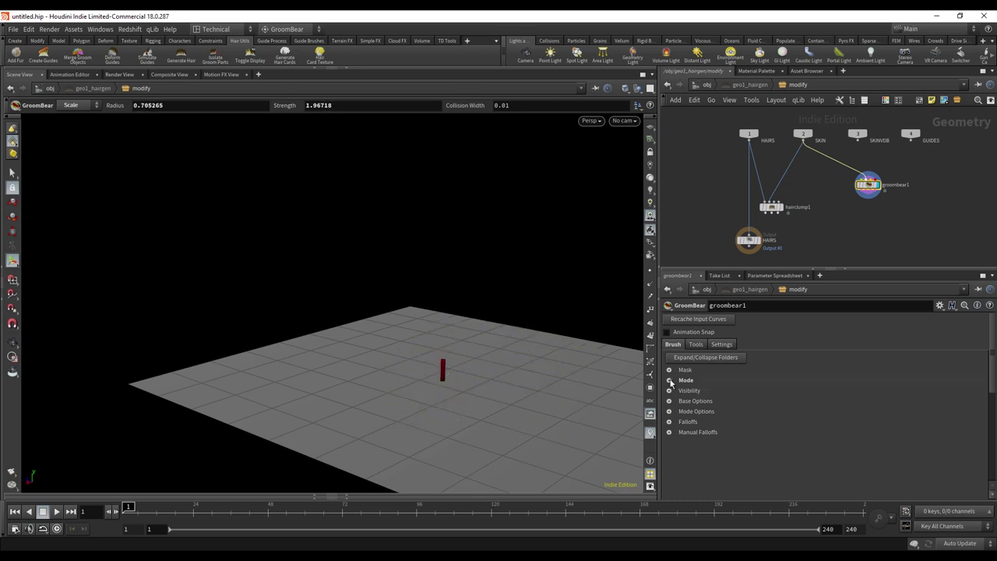
Set the Scale brush's Target Length to 5 and scale the guide on the grid to that length
click(670, 401)
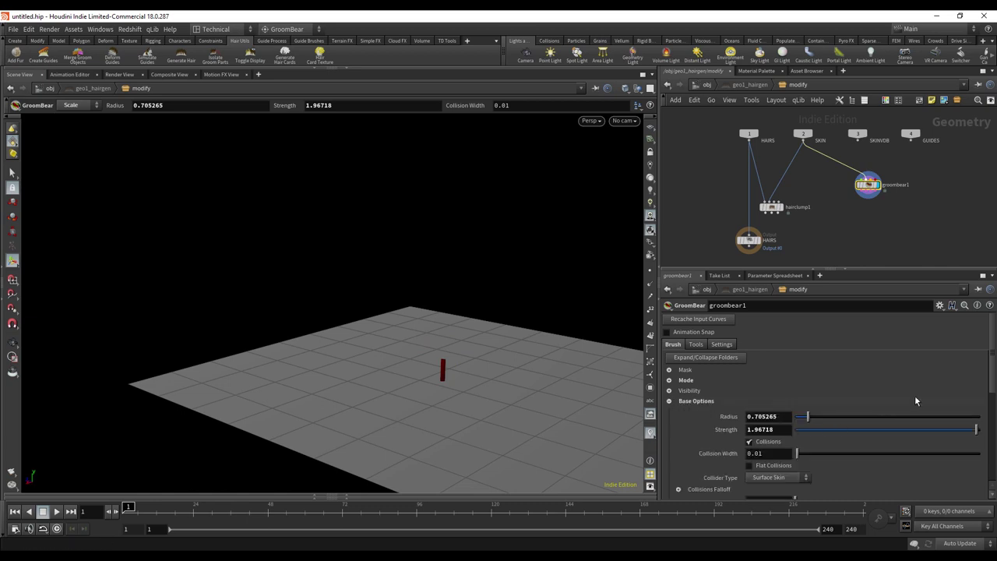
scroll(858, 405, down, 3)
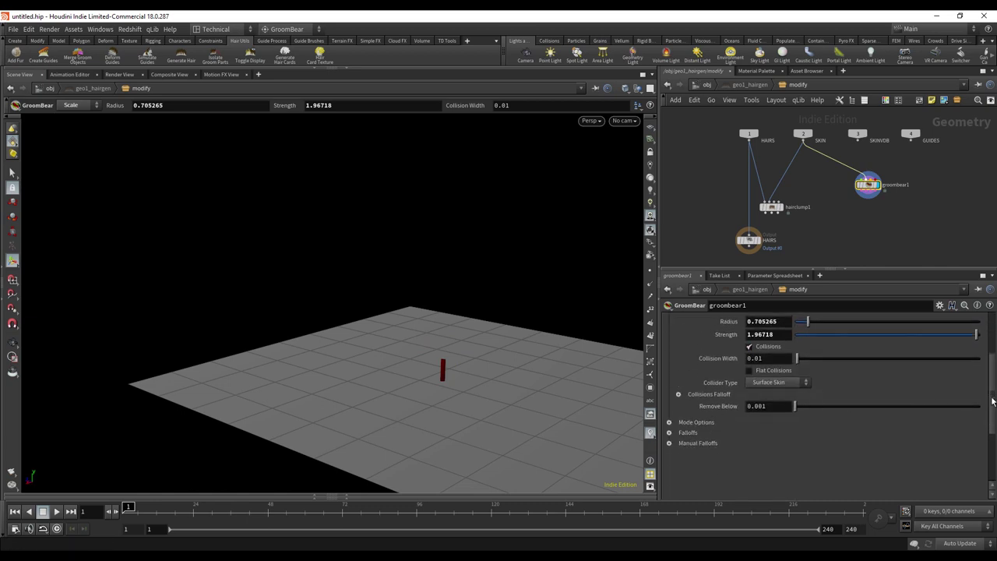
scroll(914, 372, up, 2)
click(669, 353)
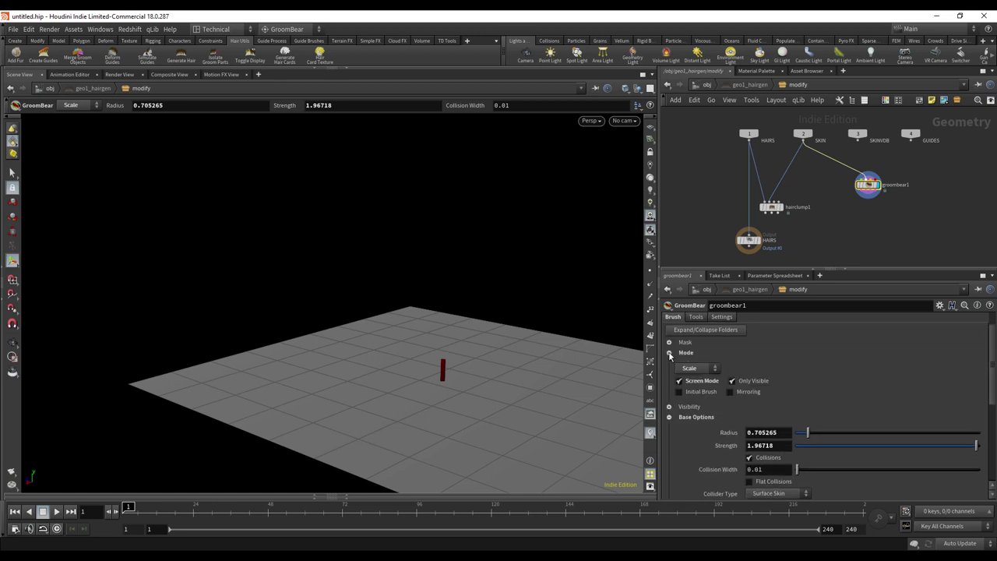
click(669, 408)
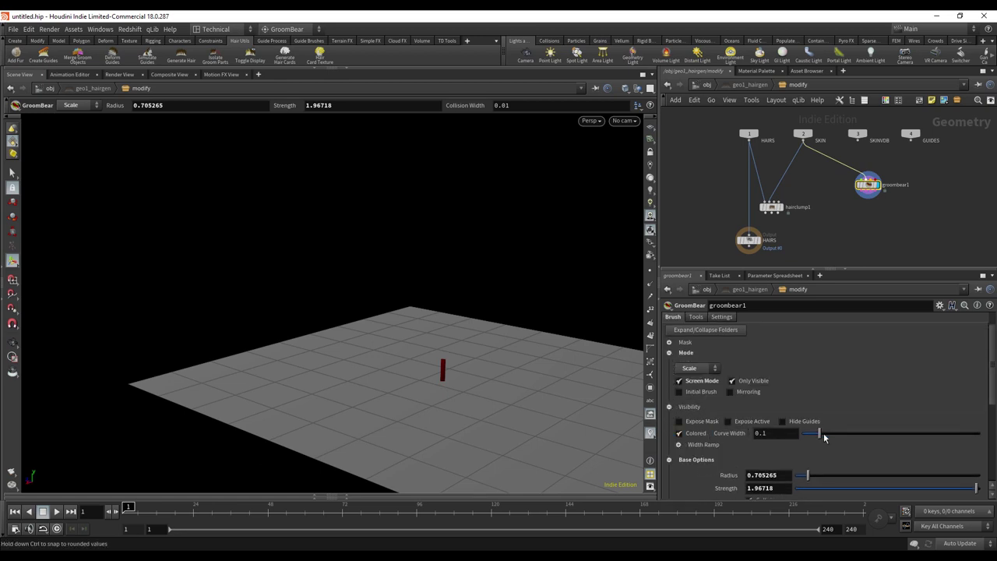
click(669, 343)
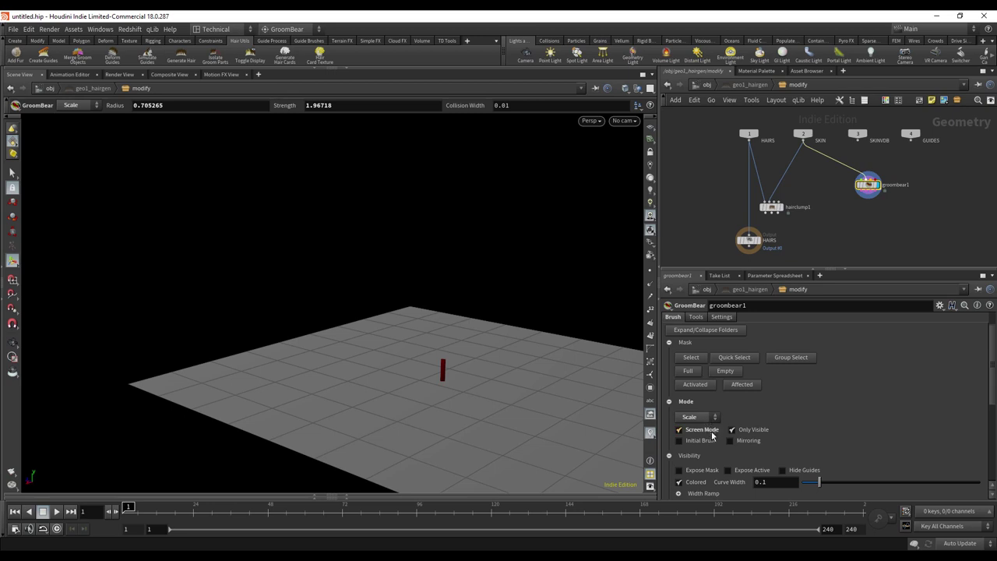
scroll(983, 367, down, 5)
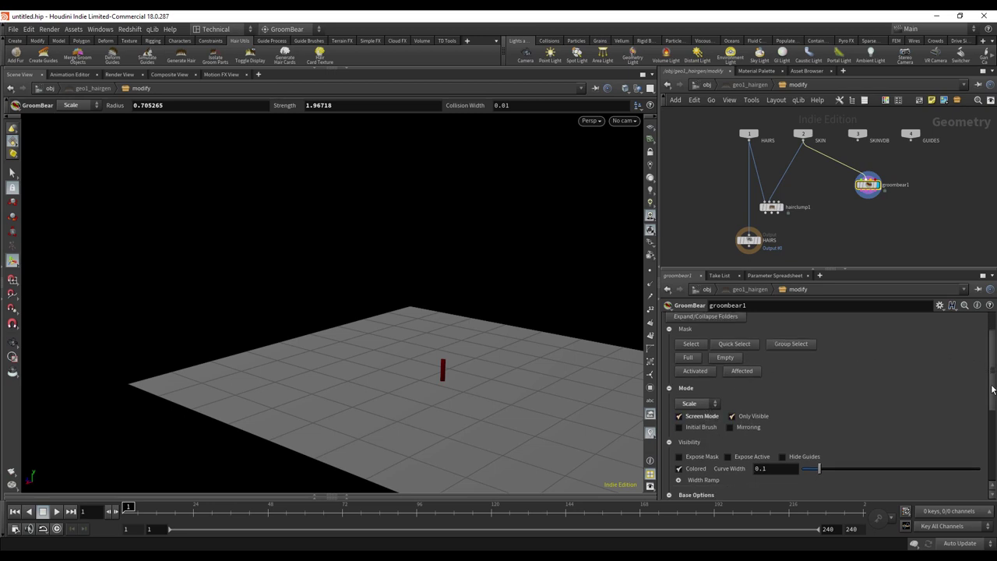
click(670, 450)
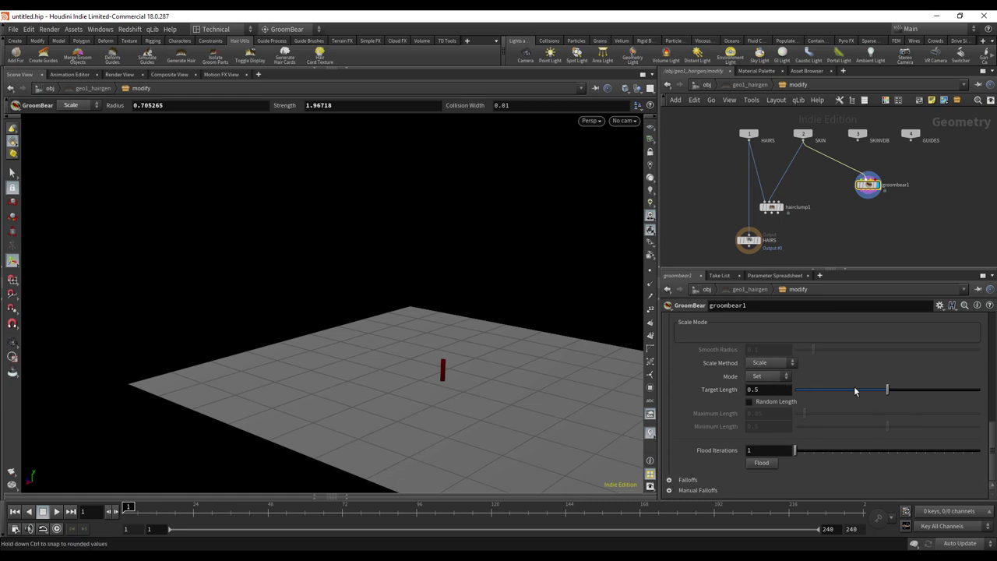
click(707, 392)
text(5)
key(Return)
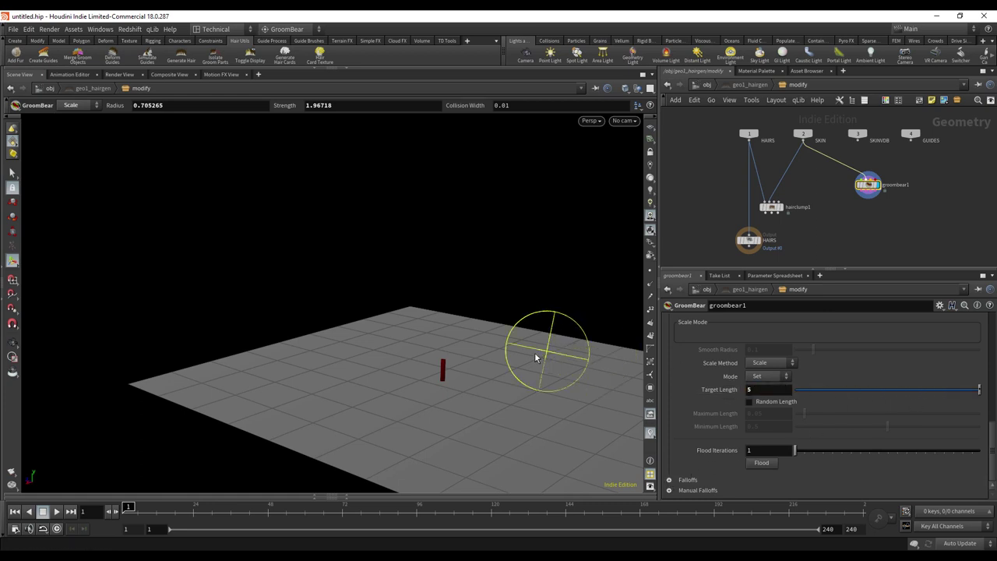
key(Escape)
key(Return)
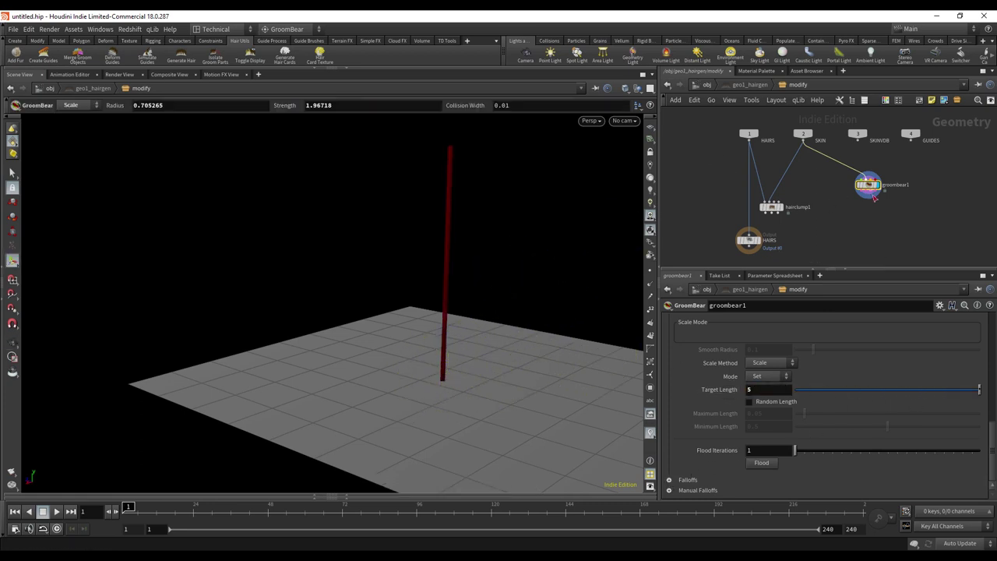
Wire the groombear1 output into the hairclump1 node and display the clumped hair
drag(868, 194, 783, 209)
click(773, 209)
key(Escape)
drag(398, 211, 398, 240)
key(Return)
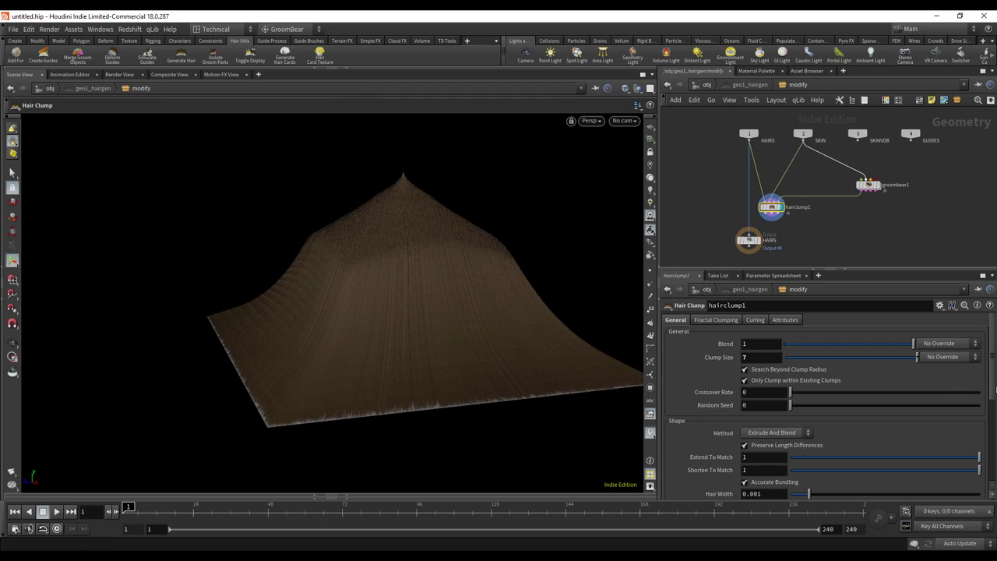
Reshape the Clump Profile ramp by moving point 2 to position 0.0228137 with value 0 and sliding the third point closer to the start
scroll(935, 405, down, 5)
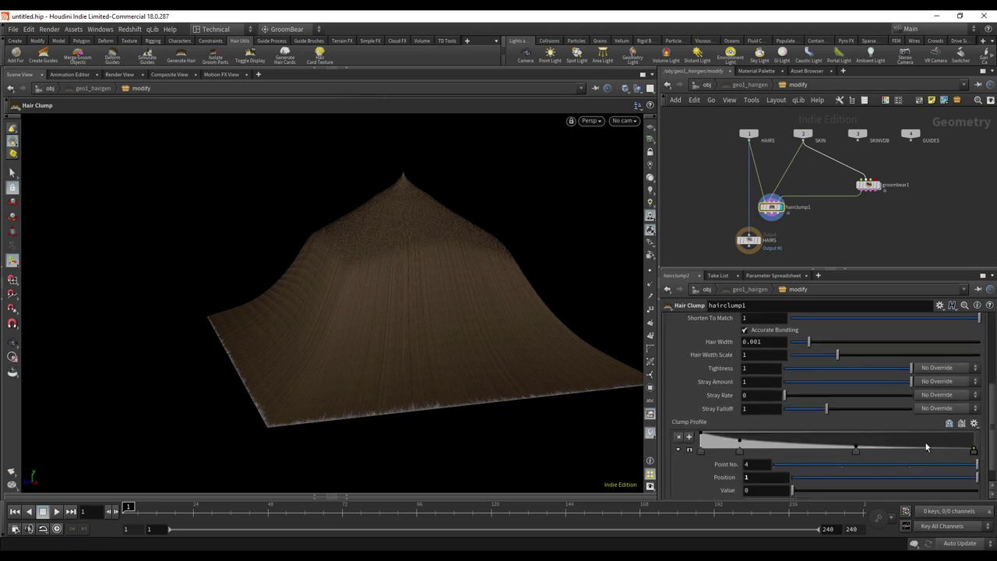
drag(740, 441, 727, 453)
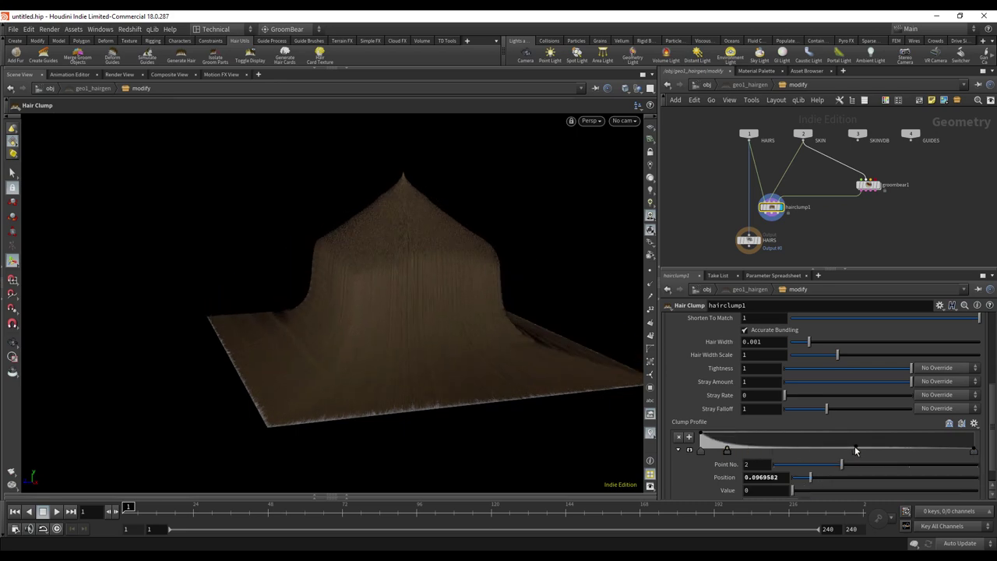
drag(855, 450, 801, 451)
drag(727, 451, 708, 452)
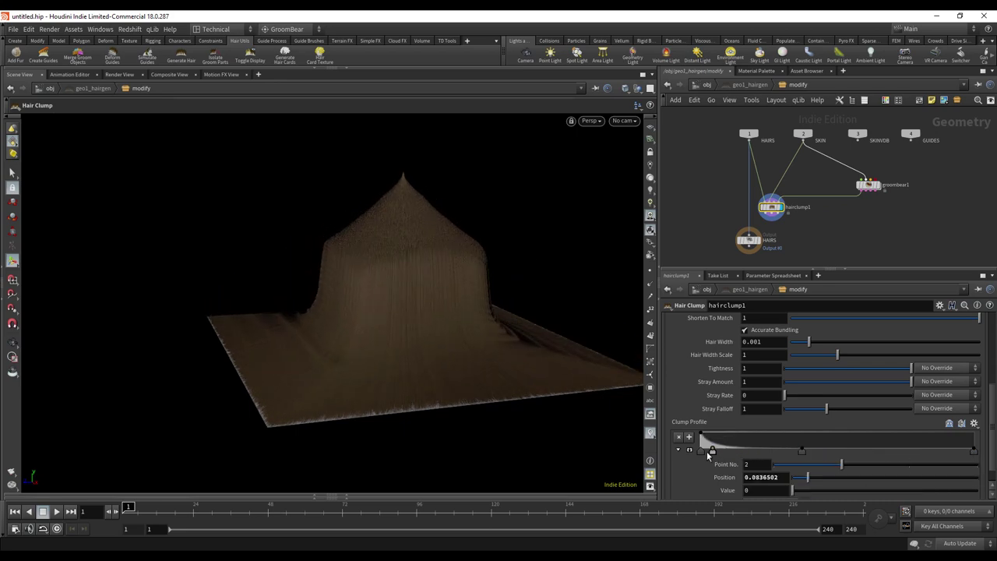
alt+drag(525, 210, 490, 187)
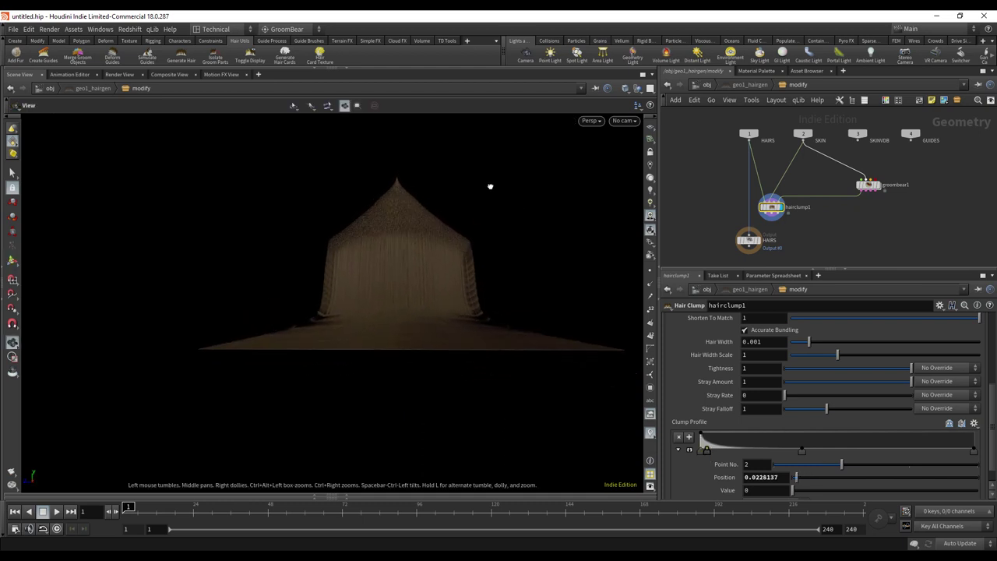
key(Return)
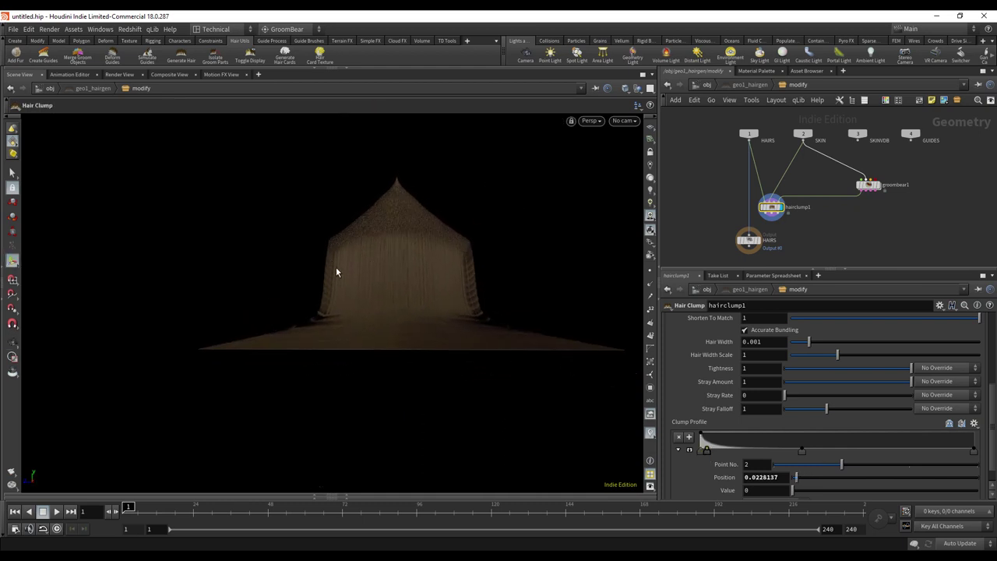
drag(486, 226, 577, 218)
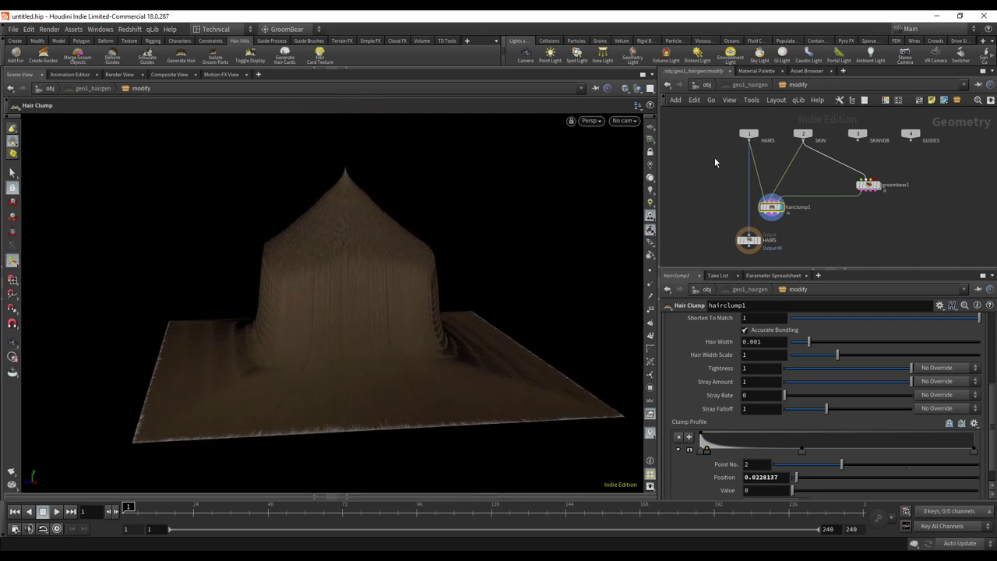
Add an Attribute Wrangle node to the hair network and connect the HAIRS input to its first input
key(Tab)
text(wrangle)
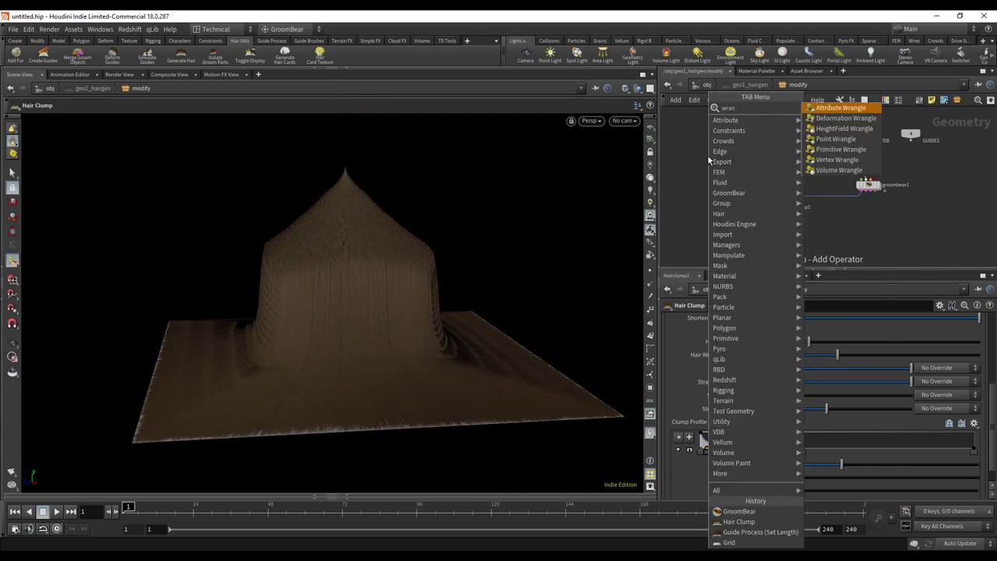
key(Return)
click(709, 159)
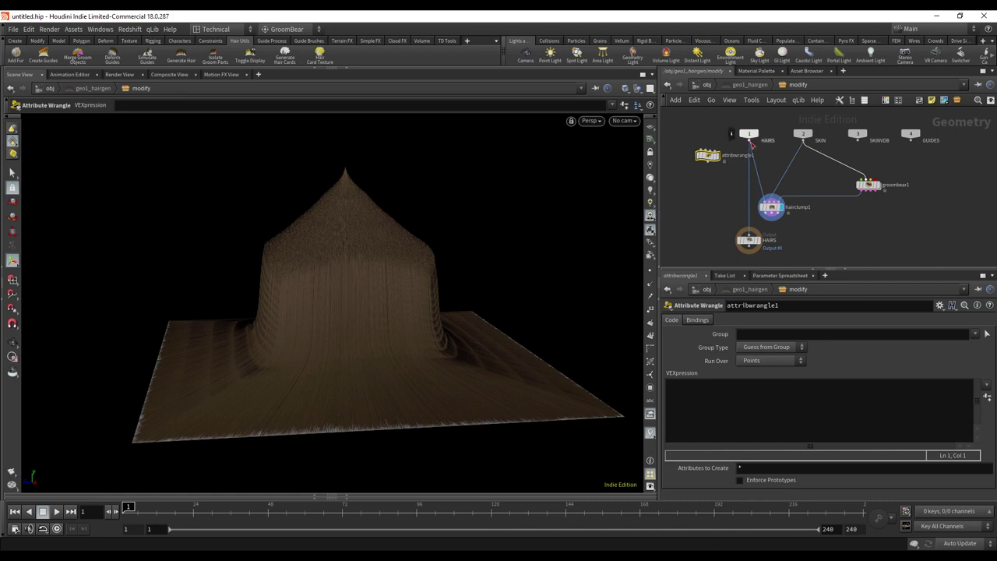
drag(749, 143, 701, 150)
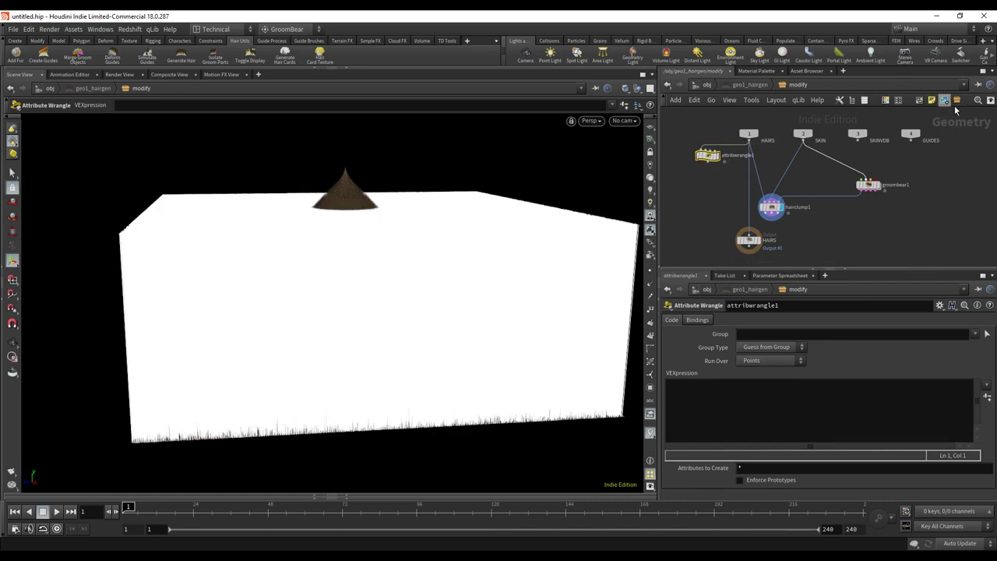
Load the Clump_Profile preset into attribwrangle1 to fill in its VEXpression code with the bctightness ramp
right_click(711, 157)
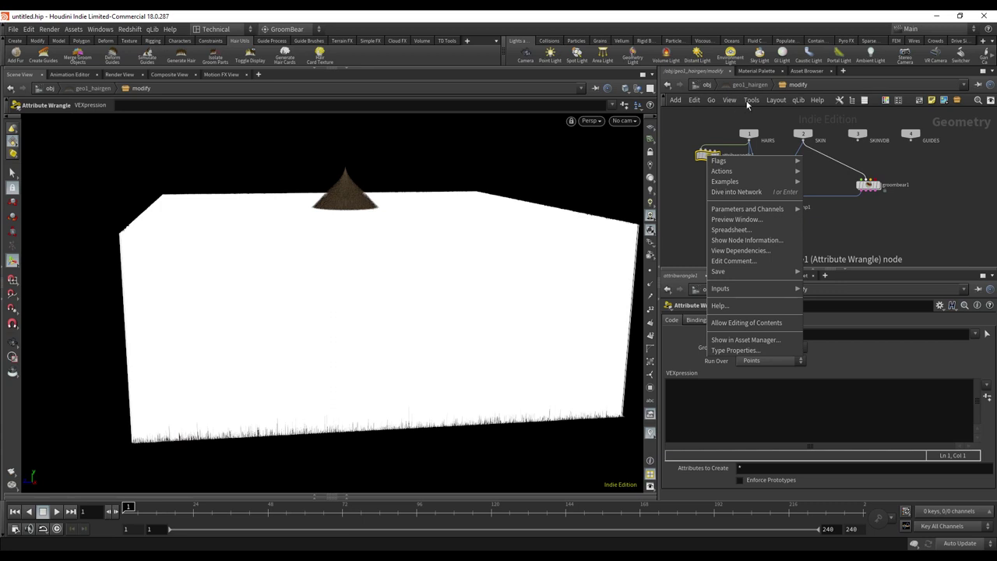
click(783, 99)
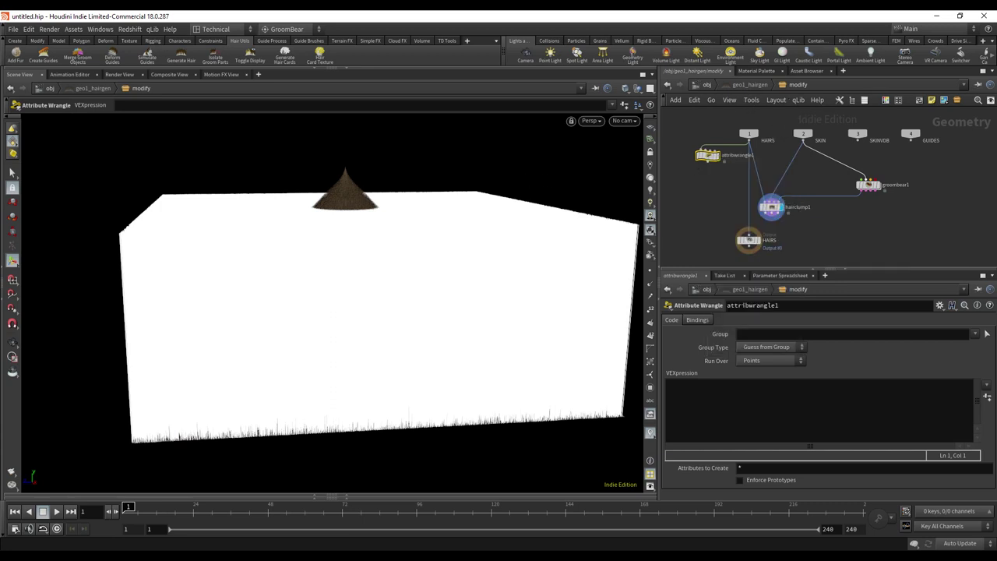
text(int pts[] = primpoints(0, @primnum); for(int p =0; p < len(pts); p++){     float val = chramp("bctightness", p / (len(pts) - 1.0));     setpointattrib(0, "bctightness", pts[p], val); })
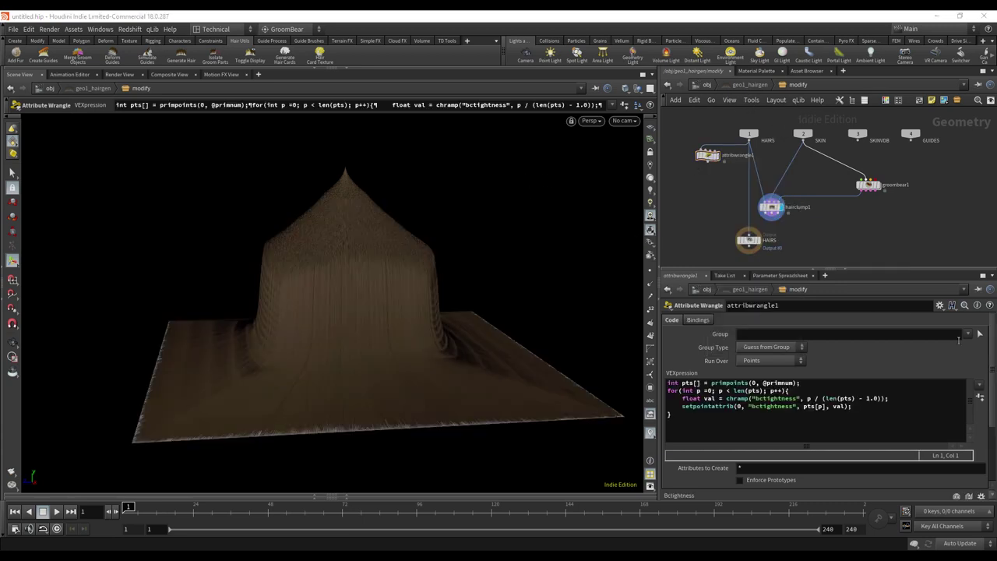
click(940, 306)
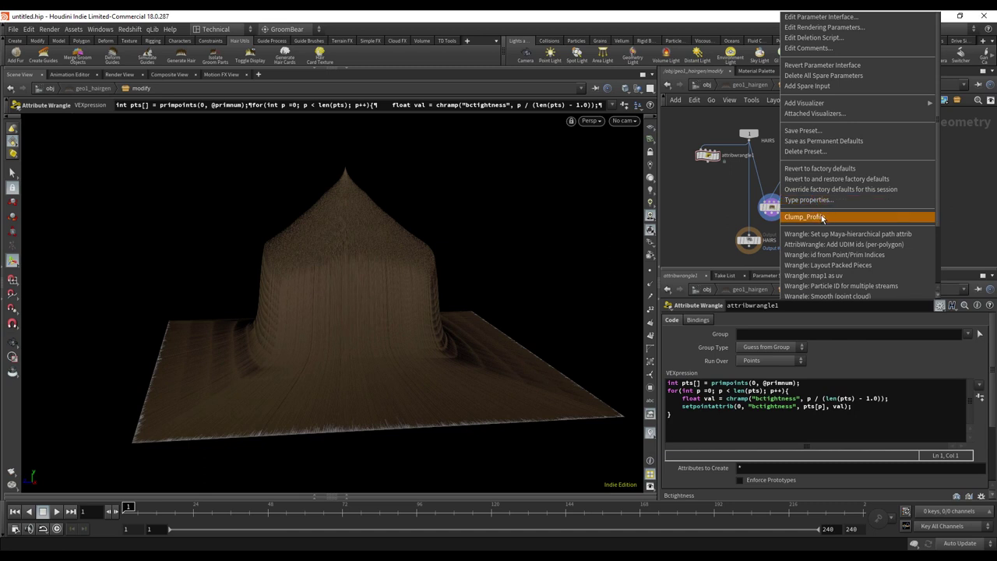
Rename bctightness to tightness in both the chramp and setpointattrib lines of attribwrangle1's VEXpression
click(728, 399)
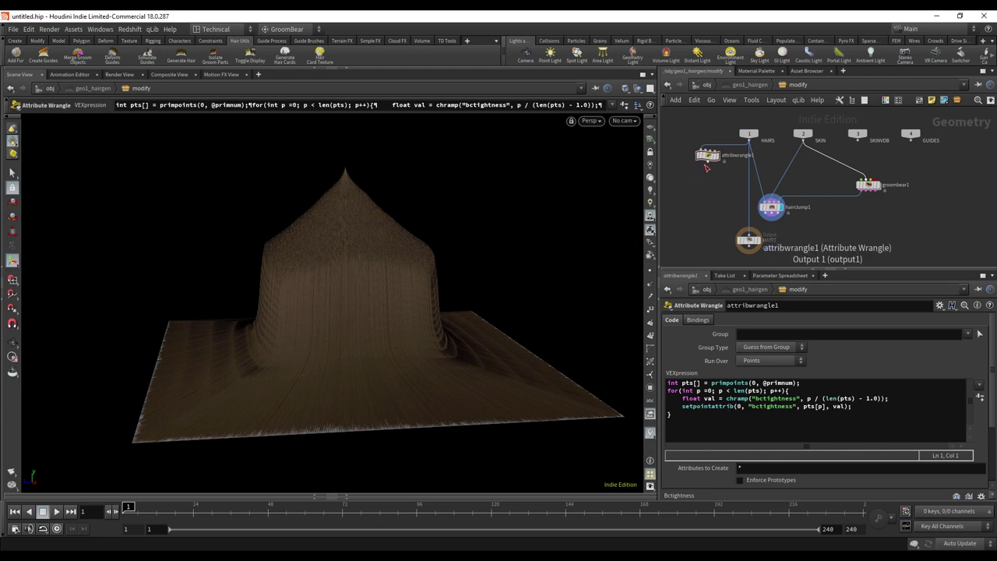
click(759, 401)
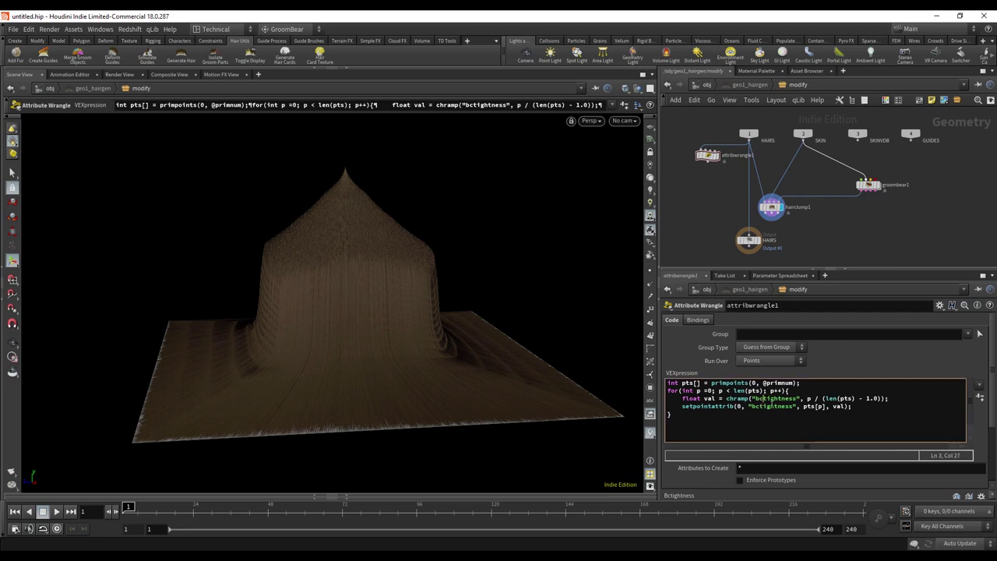
key(BackSpace)
key(BackSpace)
key(BackSpace)
key(BackSpace)
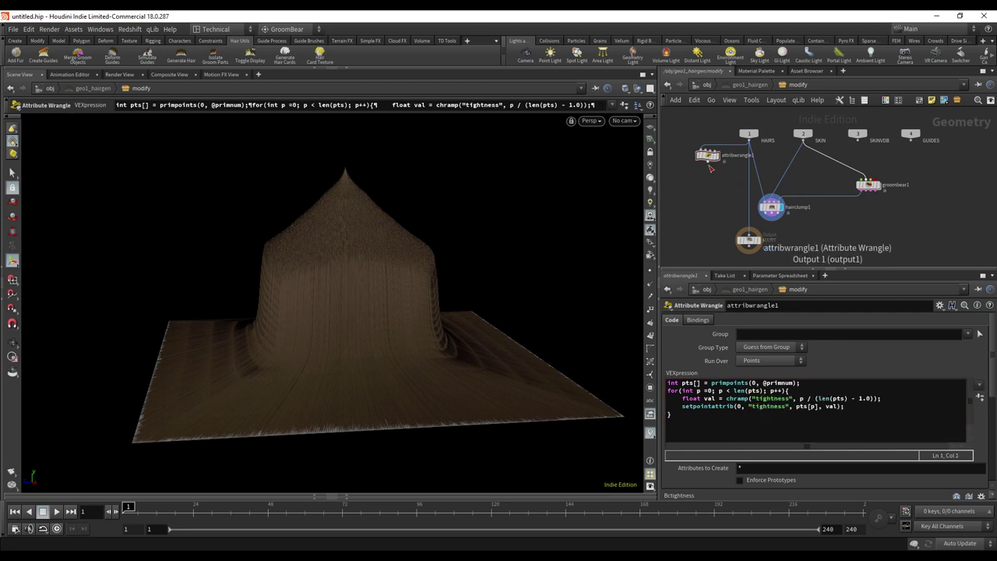
Wire the attribwrangle1 output into hairclump1's first input and select hairclump1 to show its parameters
drag(708, 162, 771, 205)
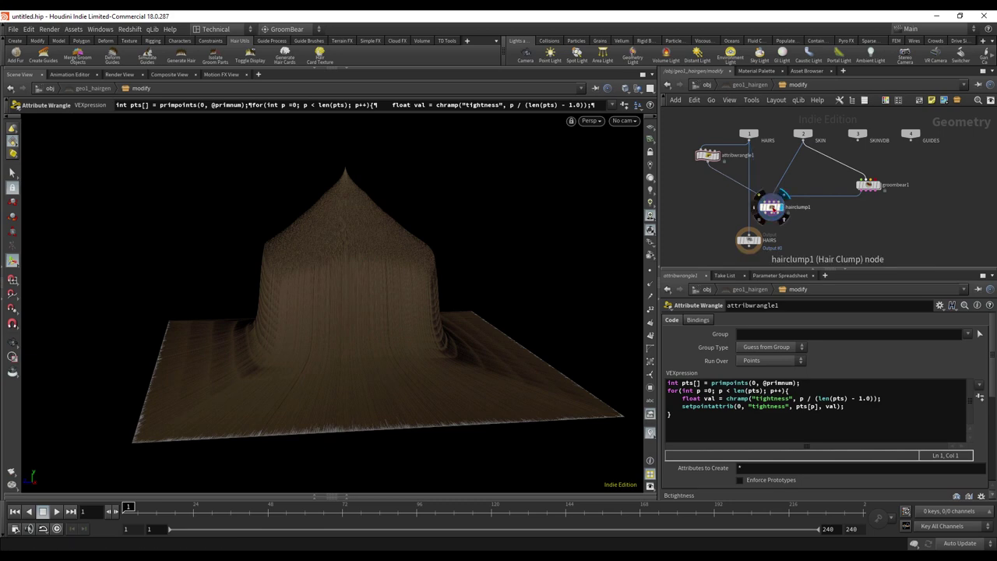
click(772, 207)
scroll(914, 358, up, 1)
scroll(939, 365, up, 5)
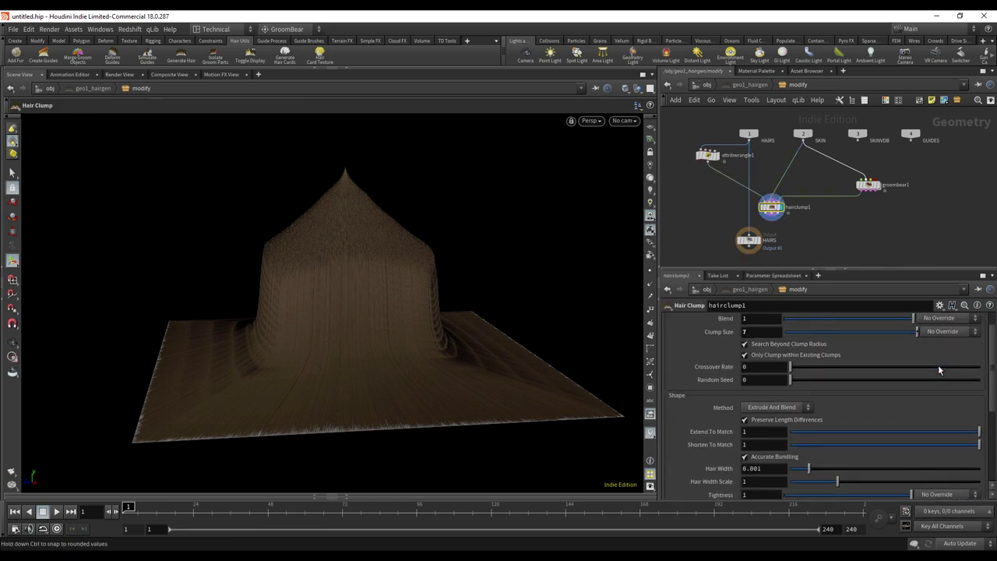
Delete the first point of hairclump1's Clump Profile ramp and move the new first point to position 0
scroll(814, 407, down, 5)
scroll(811, 410, down, 2)
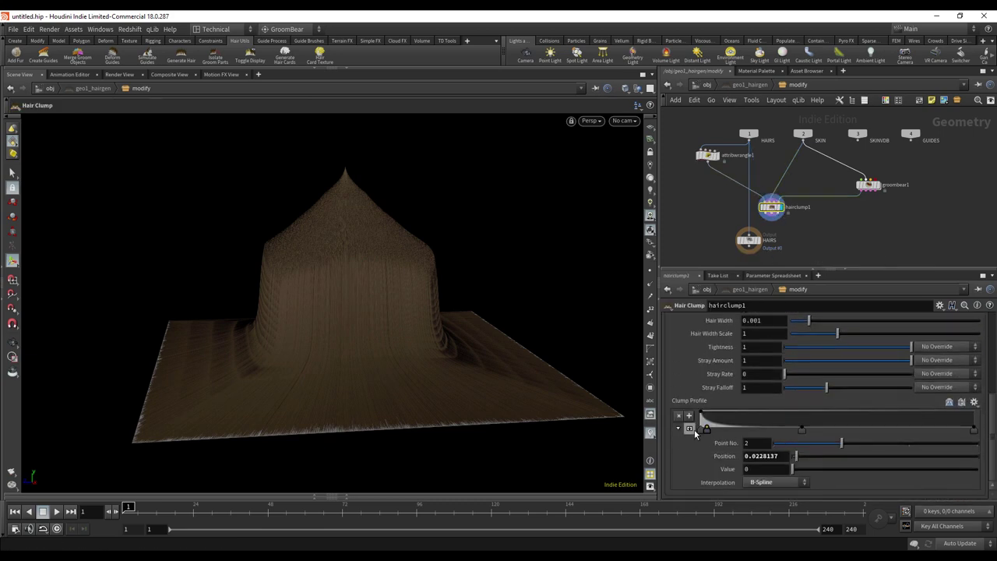
click(700, 430)
key(Delete)
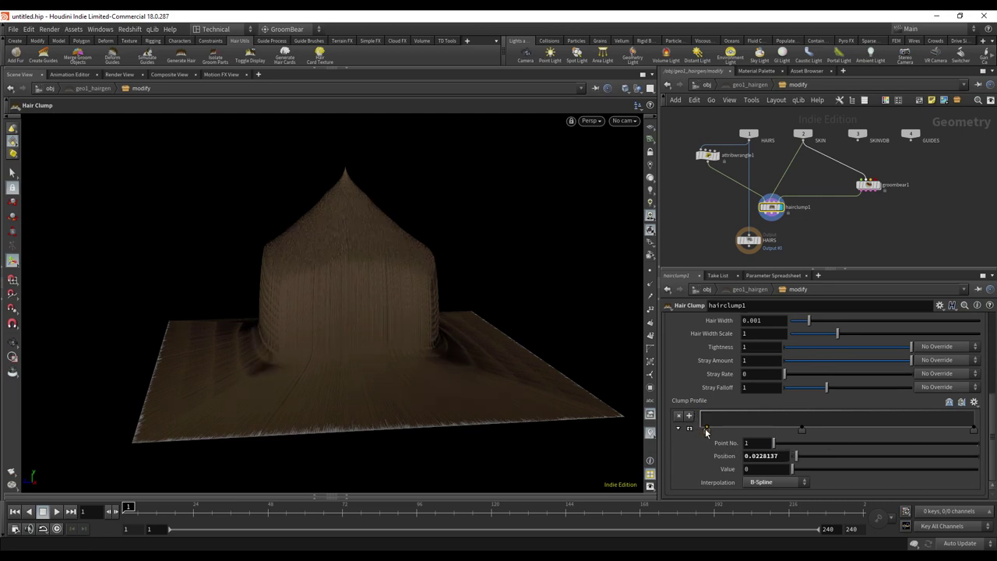
drag(706, 430, 685, 436)
Override hairclump1's Blend with a Guide Attribute and choose tightness as the Blend Attrib
scroll(678, 394, up, 1)
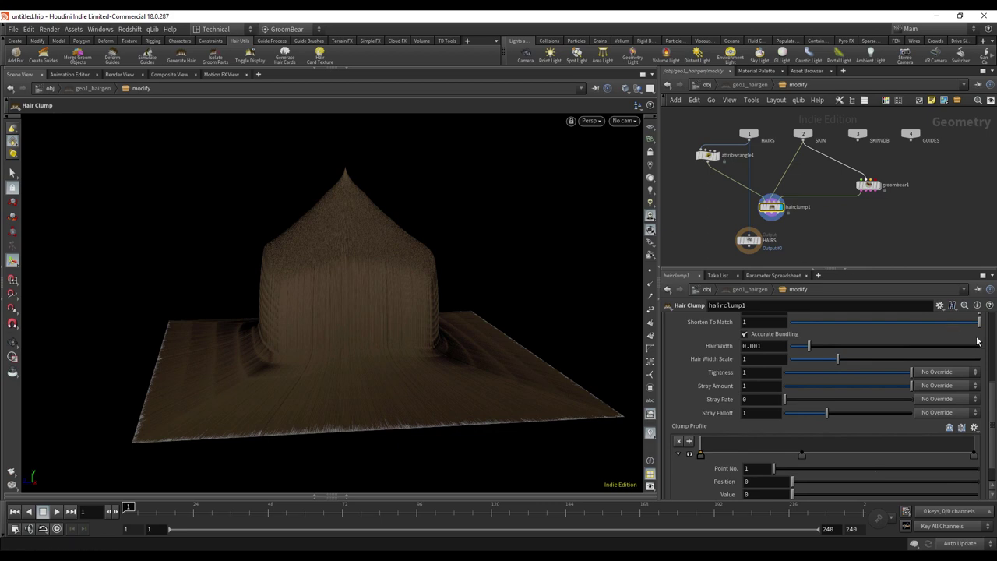
scroll(996, 387, up, 3)
key(Escape)
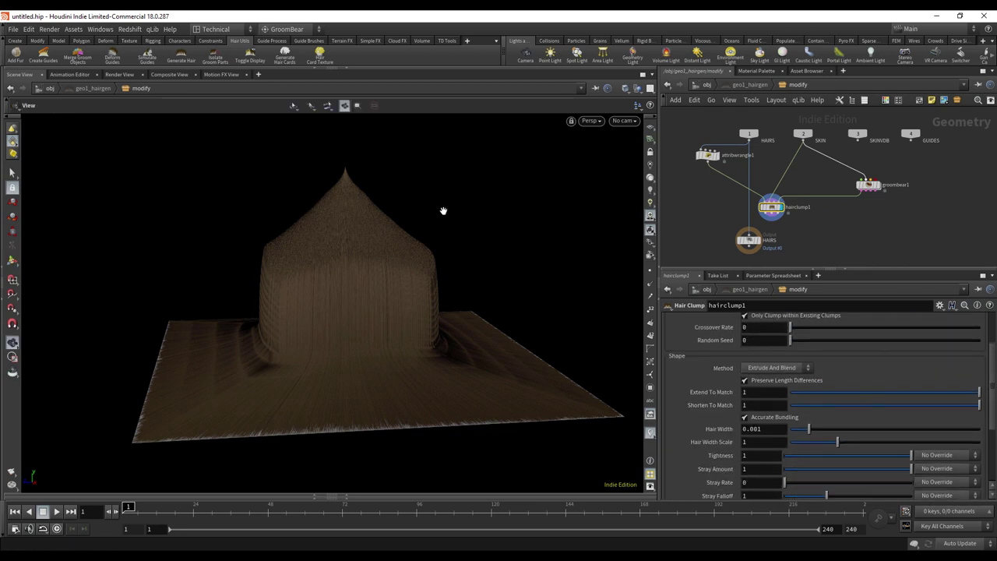
mouse_move(445, 212)
mouse_down()
mouse_move(431, 207)
mouse_move(456, 209)
mouse_up()
drag(854, 408, 980, 404)
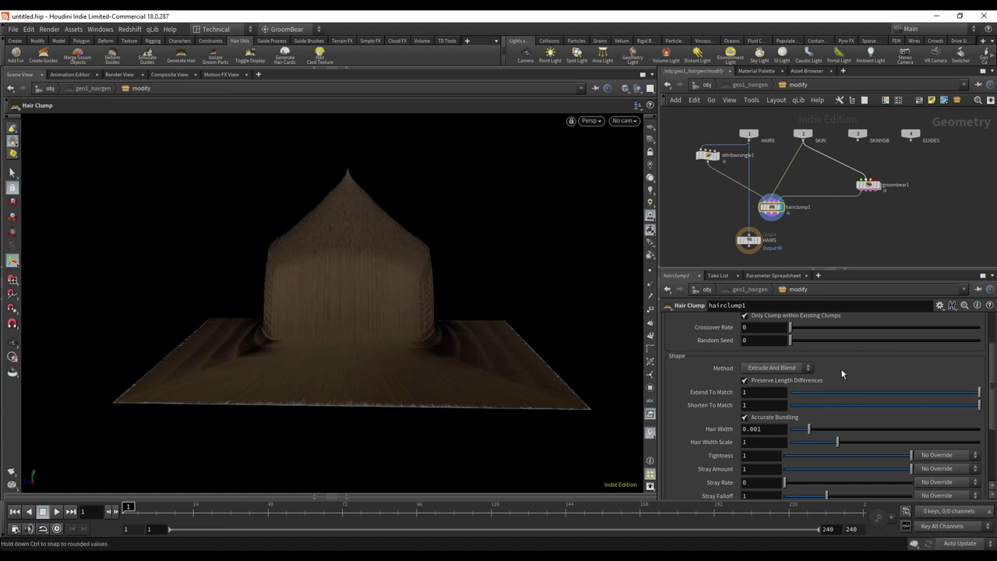
drag(994, 361, 993, 342)
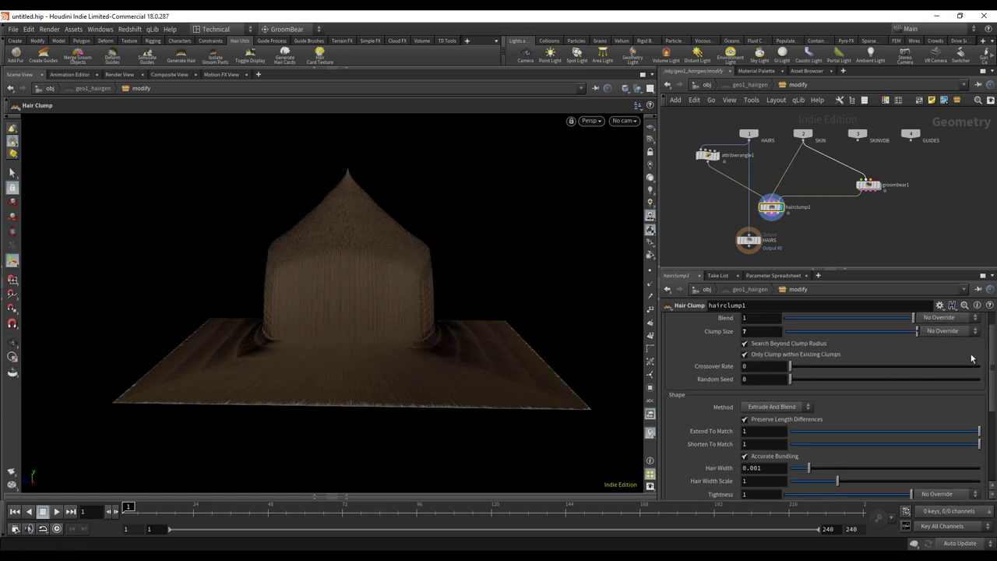
scroll(995, 351, up, 2)
click(943, 343)
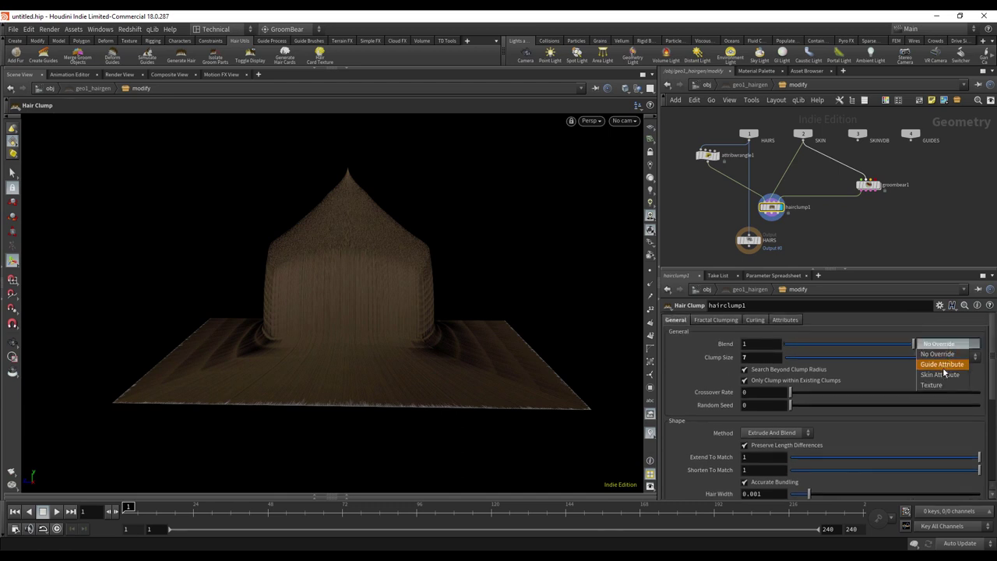
click(941, 375)
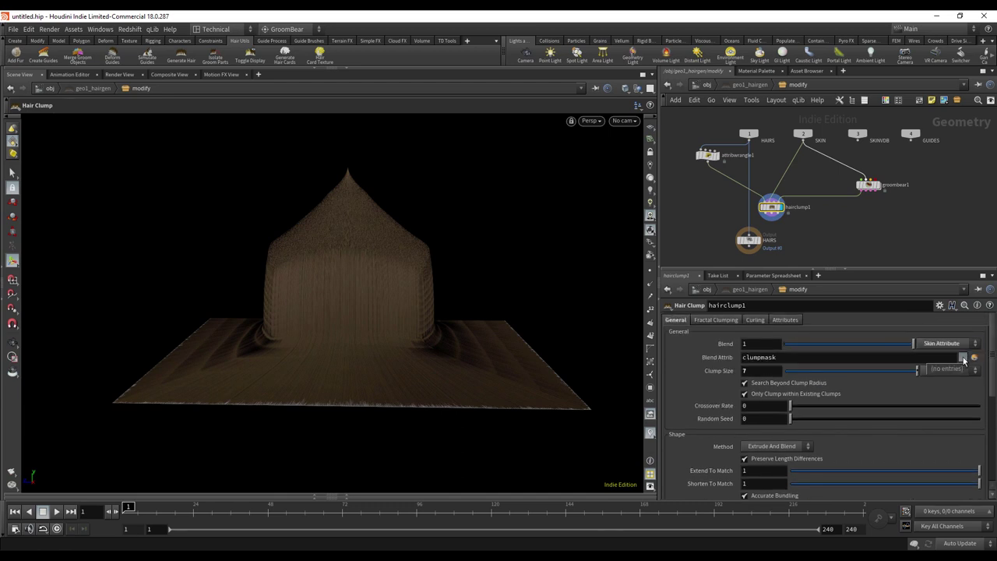
click(952, 344)
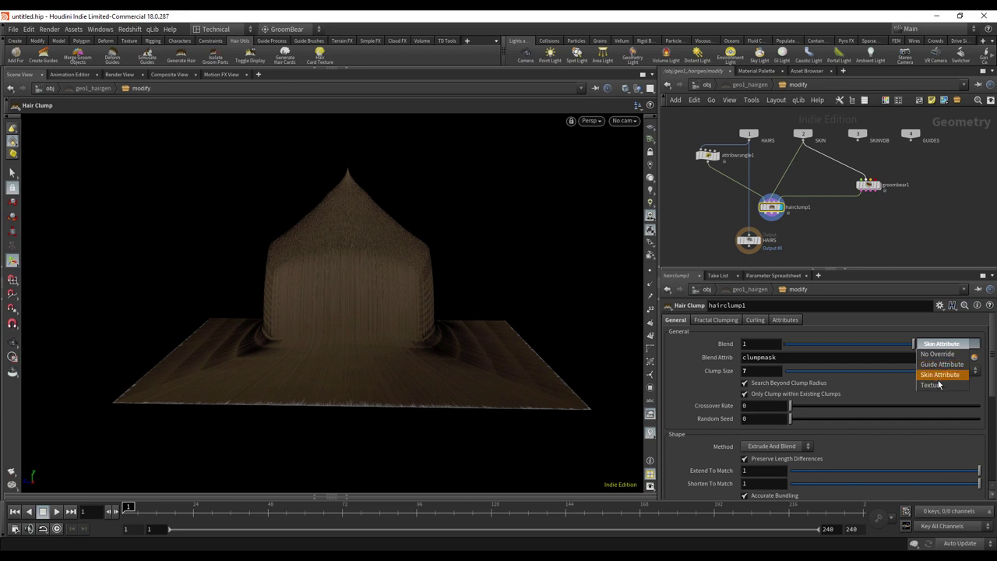
click(955, 364)
click(973, 357)
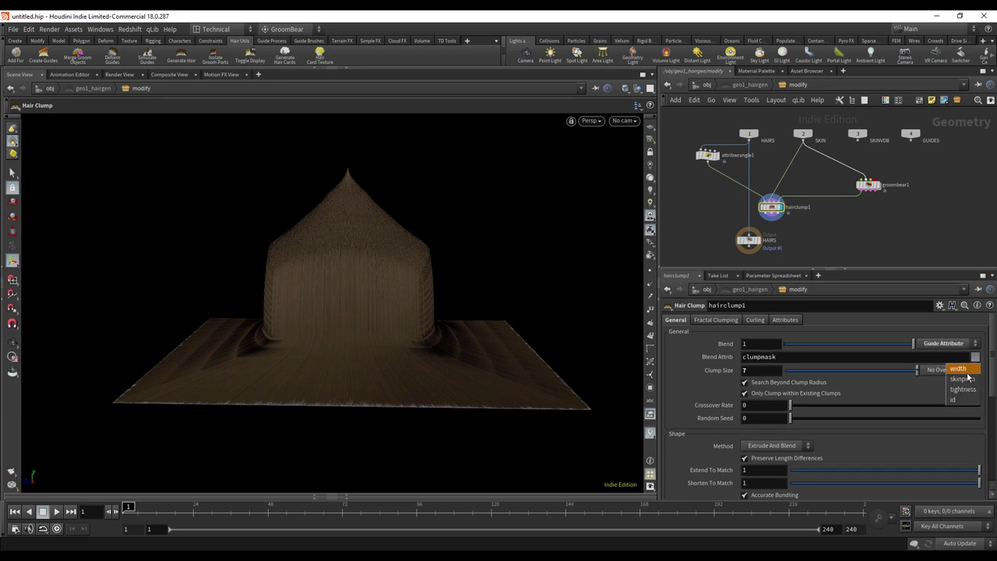
click(963, 389)
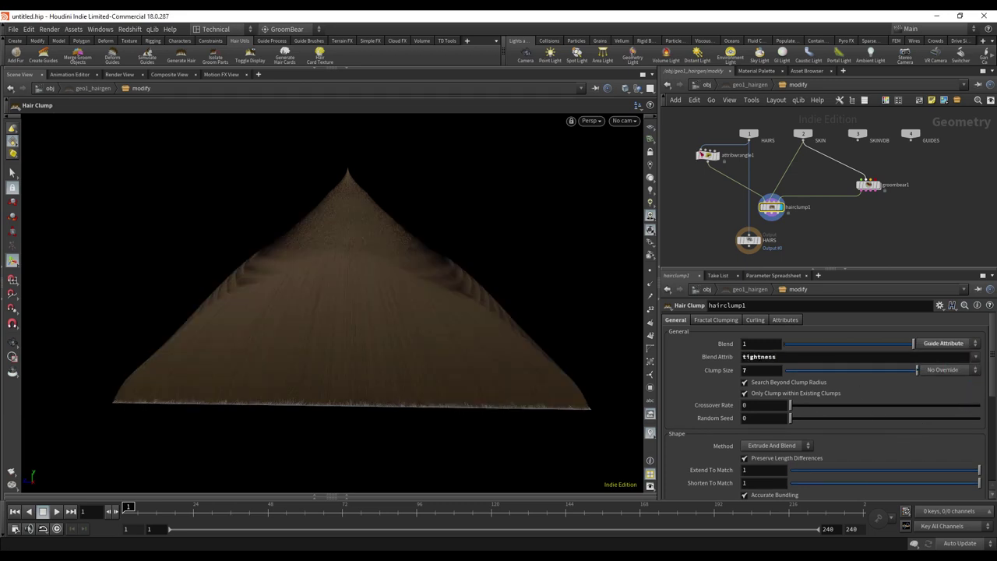
Remove the second point from the unused Bctightness ramp on attribwrangle1
click(716, 159)
scroll(993, 377, down, 5)
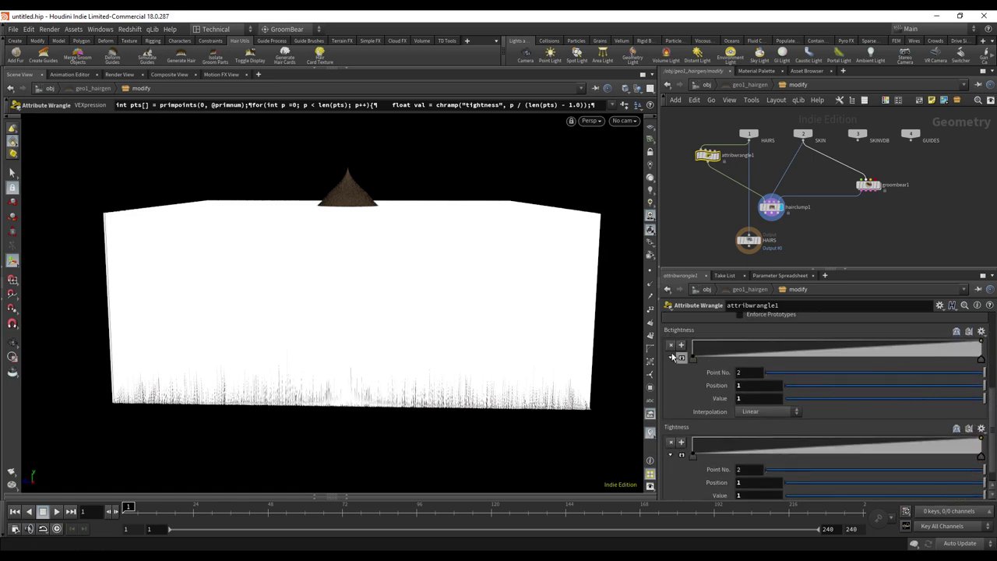
click(672, 347)
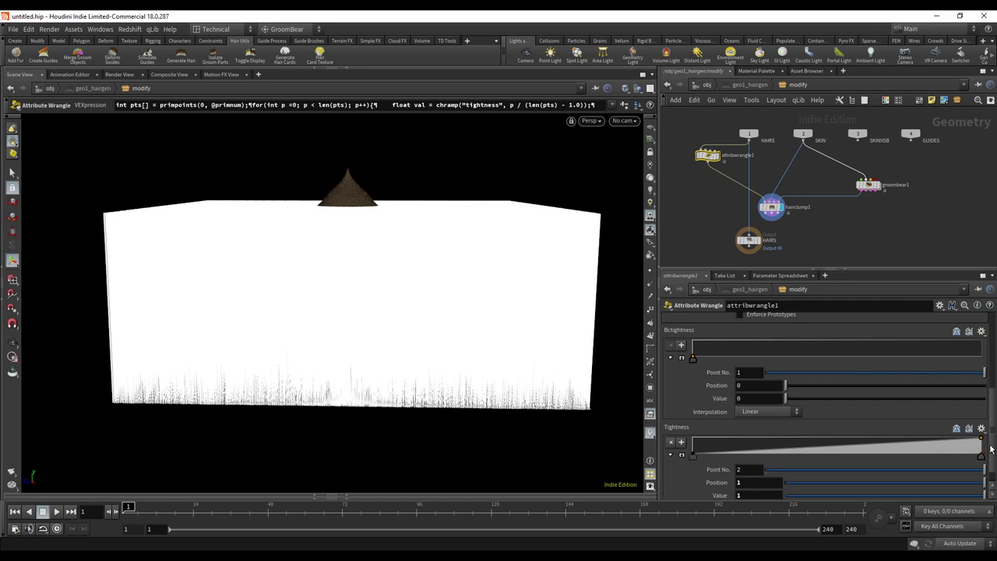
Enlarge attribwrangle1's Tightness ramp, add a point and move it to about position 0.72 near value 0
scroll(992, 450, down, 1)
click(682, 437)
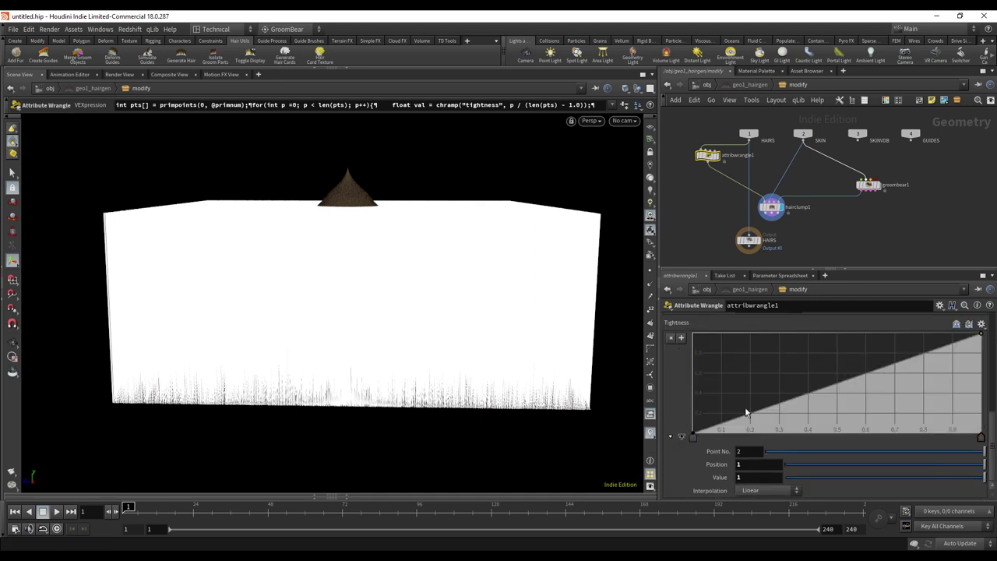
click(855, 392)
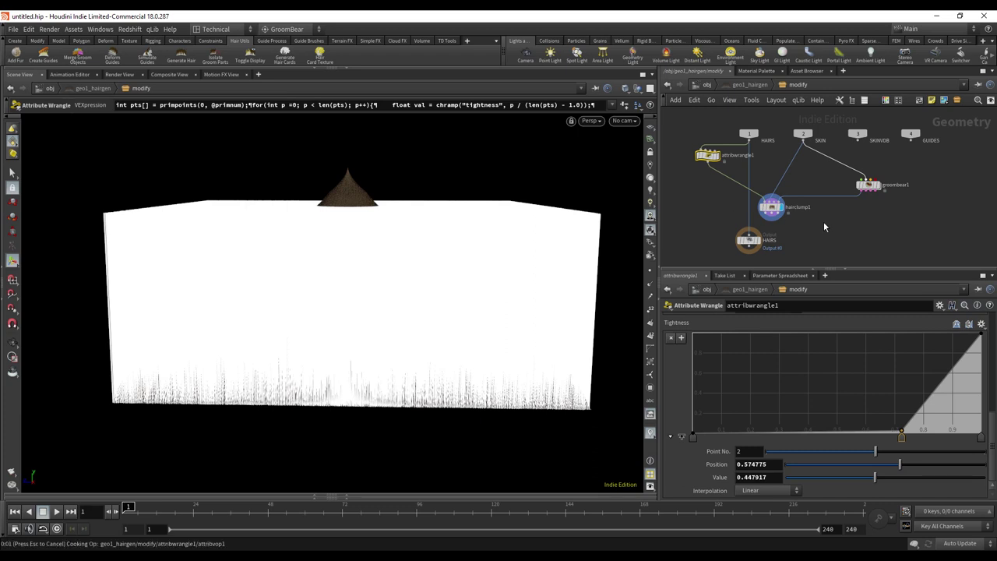
Remove the starting point at position 0 from hairclump1's Clump Profile ramp
click(772, 207)
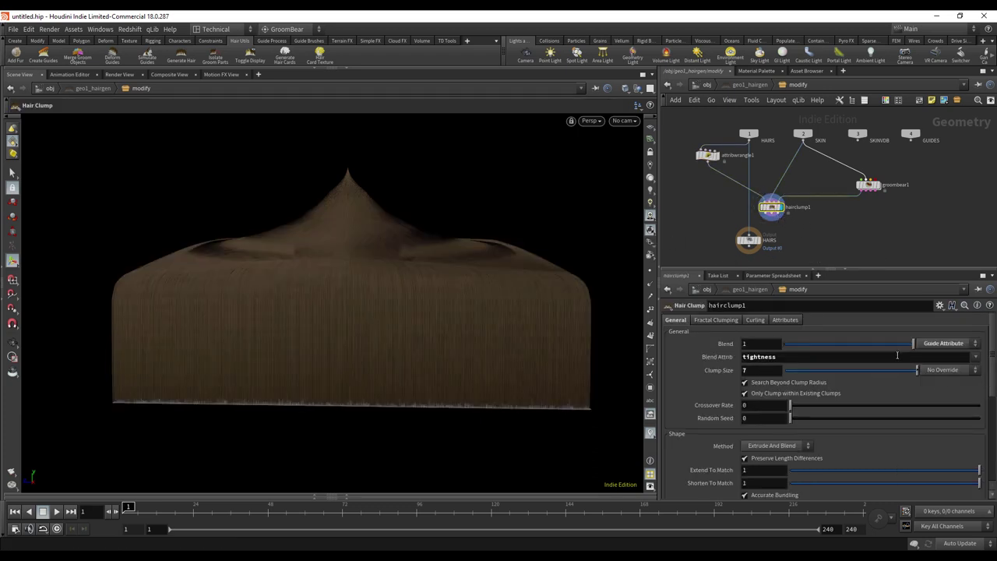
scroll(805, 397, down, 5)
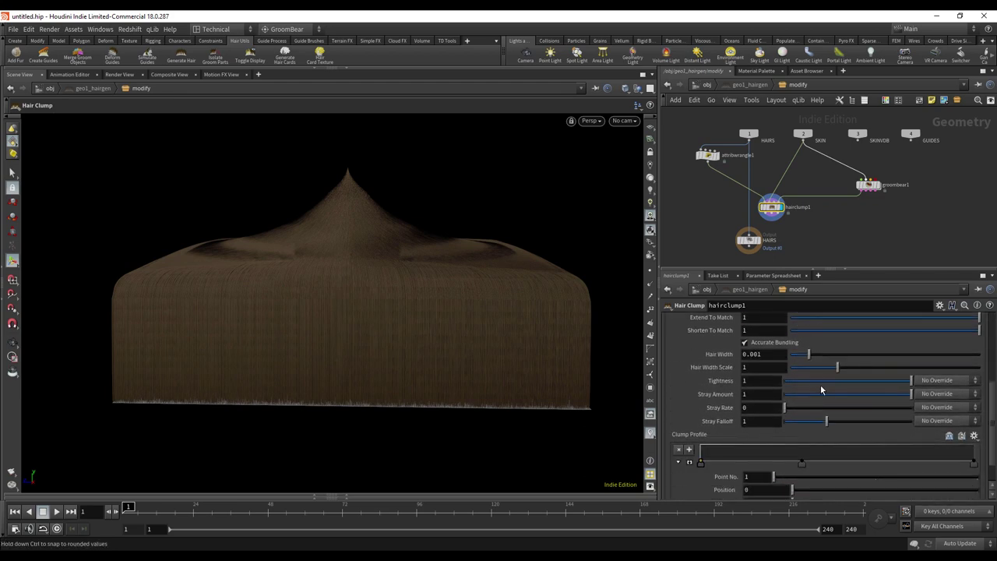
drag(829, 384, 979, 396)
drag(702, 463, 693, 495)
scroll(724, 481, down, 2)
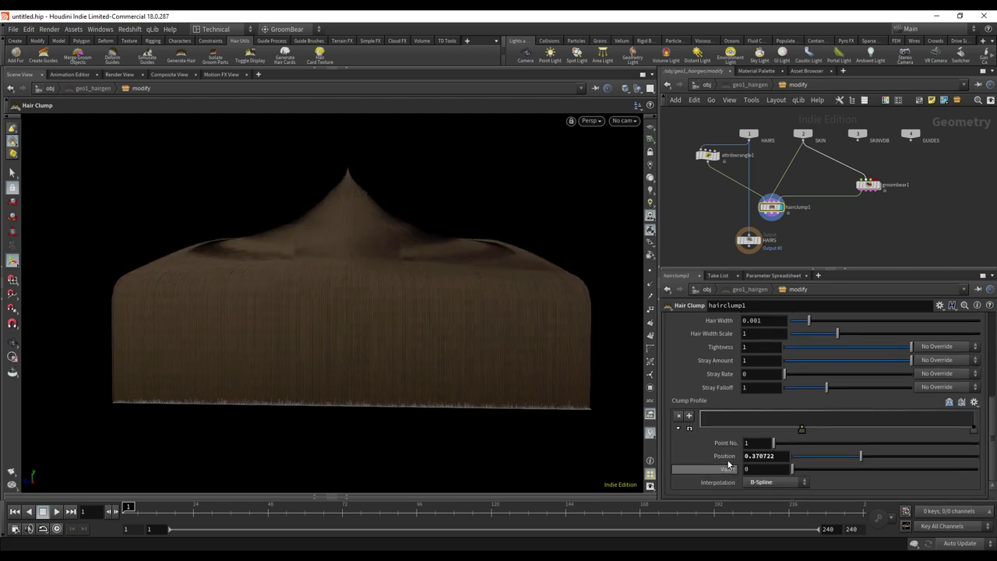
Display the hair points temporarily to examine how they are distributed along the clumped strands
click(651, 271)
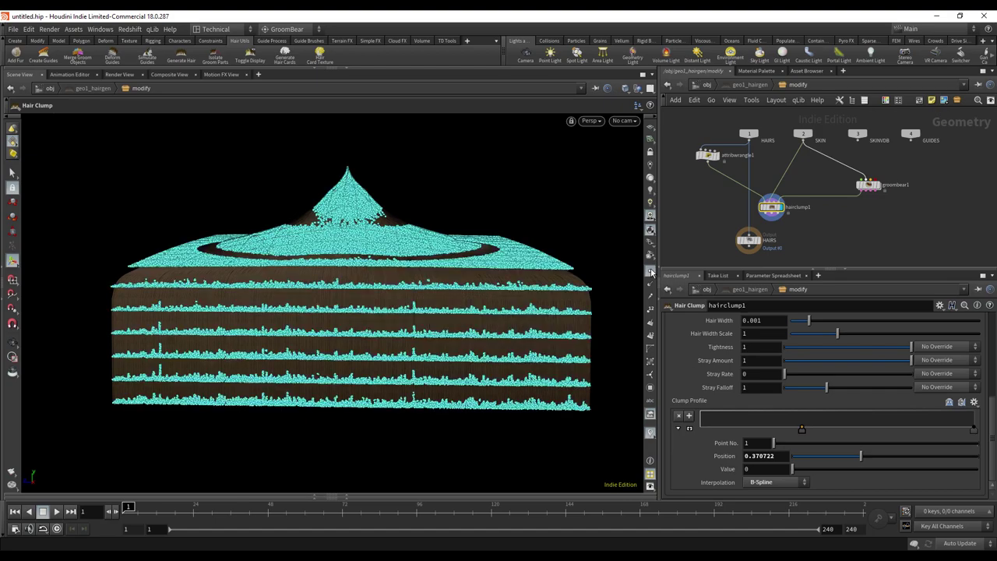
mouse_move(600, 269)
alt+mouse_down()
mouse_move(510, 249)
mouse_move(468, 257)
mouse_move(580, 272)
alt+mouse_up()
click(651, 272)
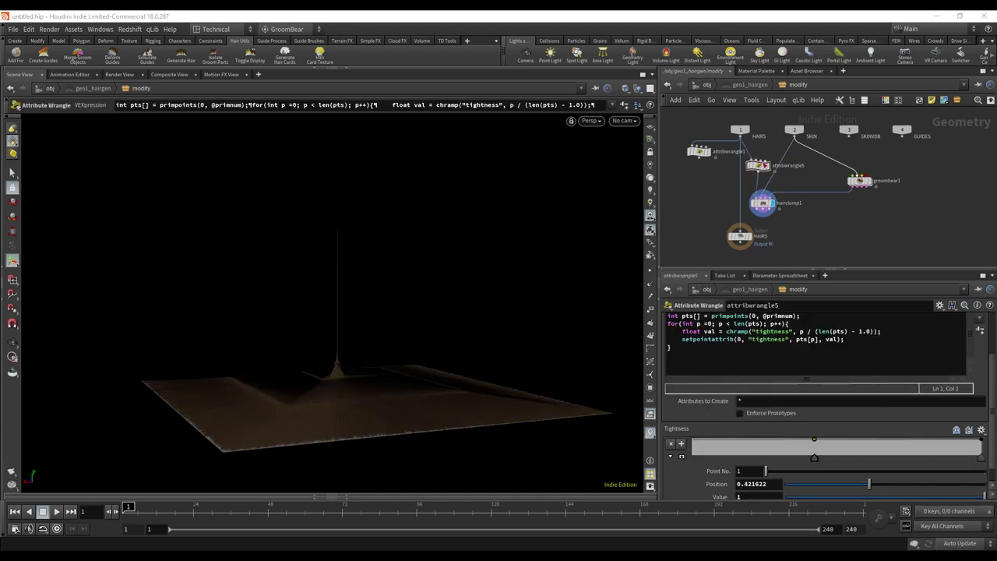
click(759, 166)
drag(992, 372, 986, 341)
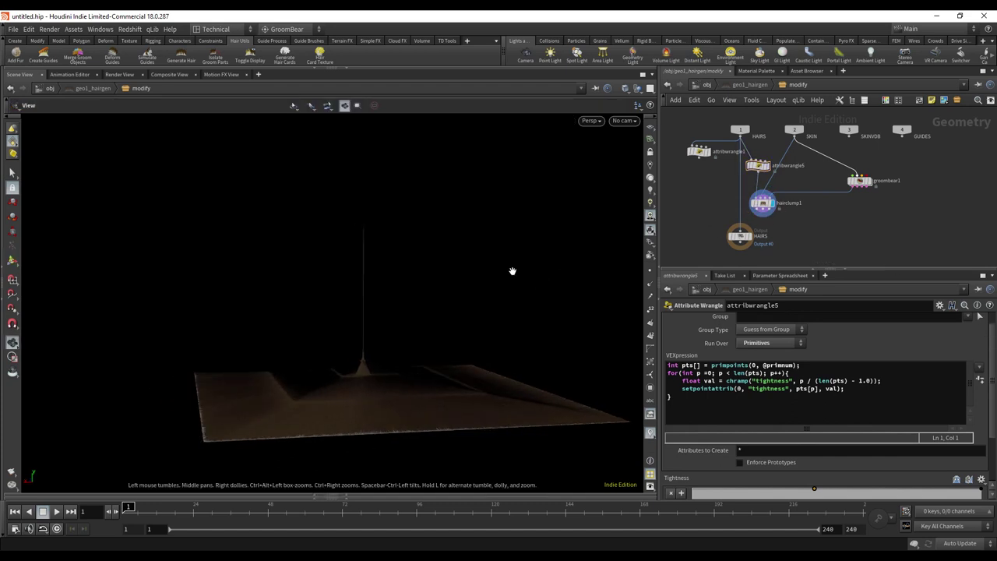
key(space+b)
key(Return)
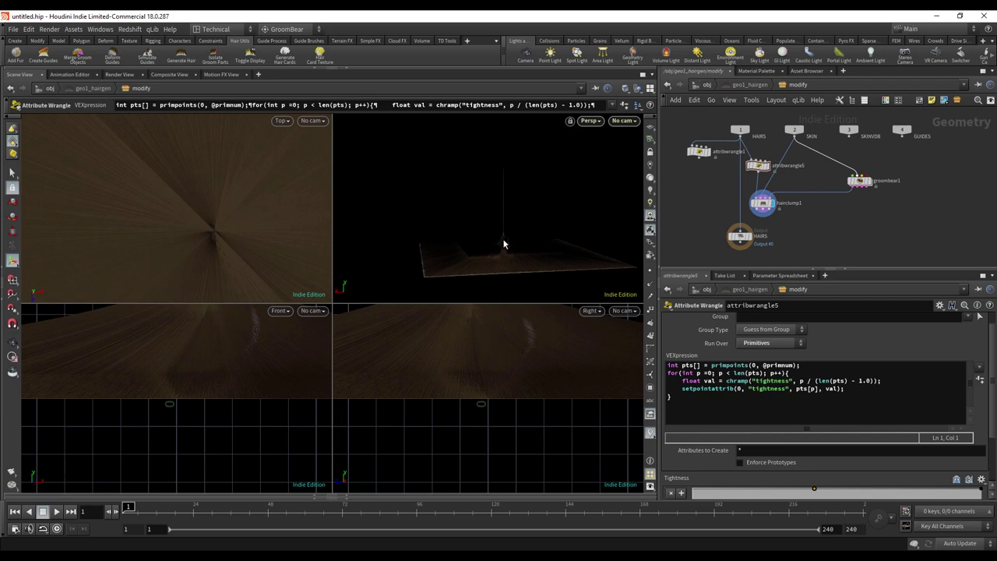
key(space)
key(space)
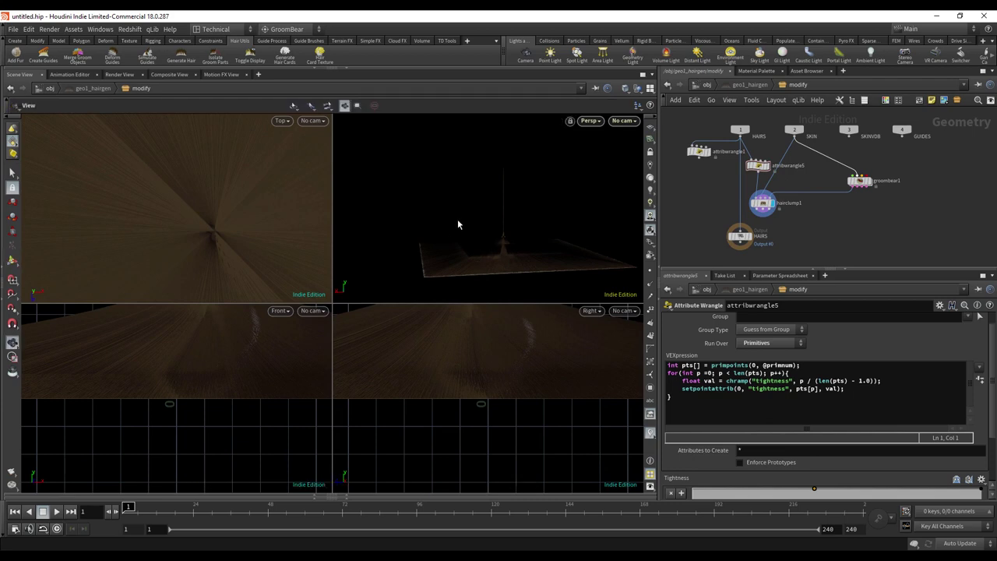
key(space+b)
key(Return)
key(ctrl+n)
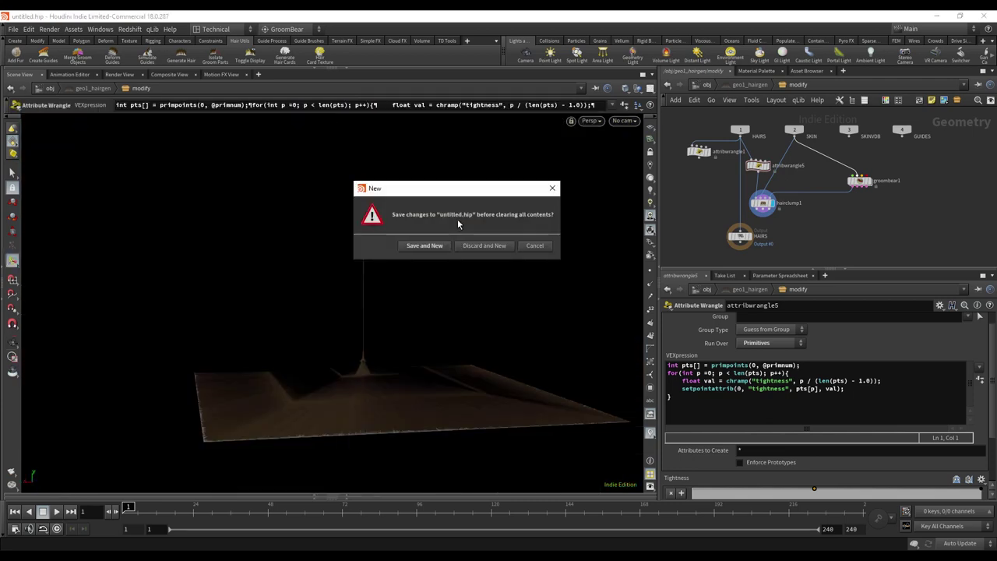
click(535, 247)
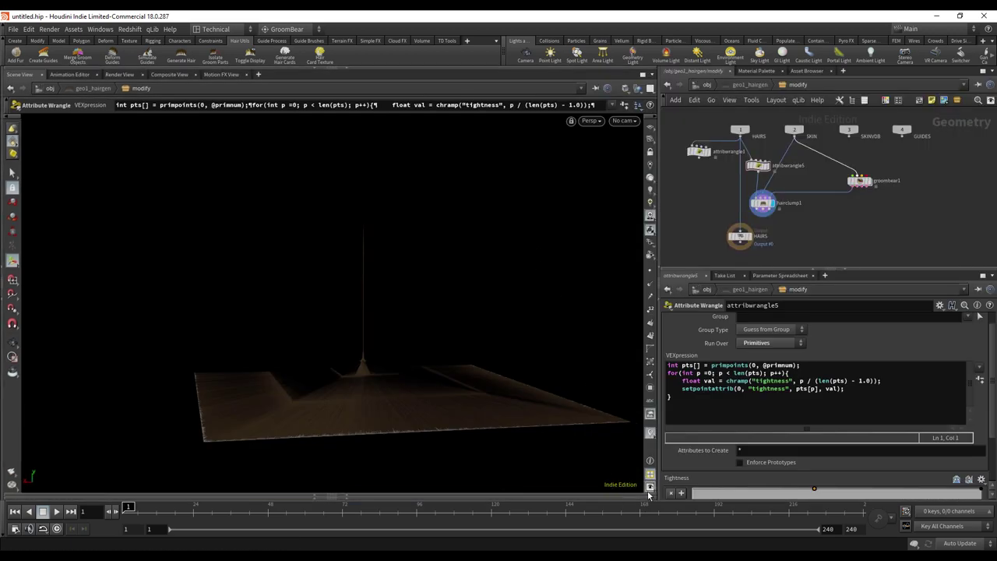
Set the viewport's background color scheme to Grey in the display options
key(d)
click(600, 322)
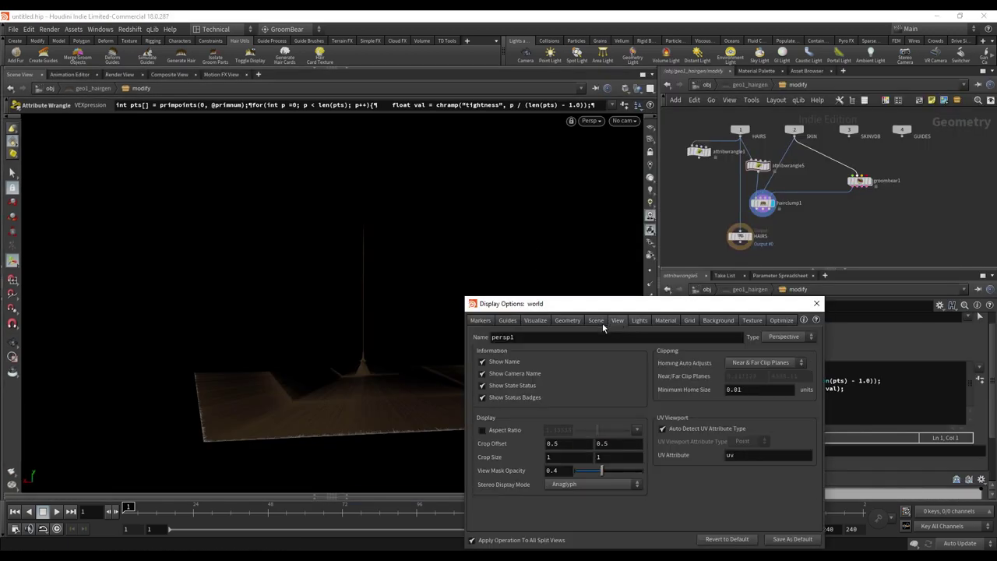
click(571, 322)
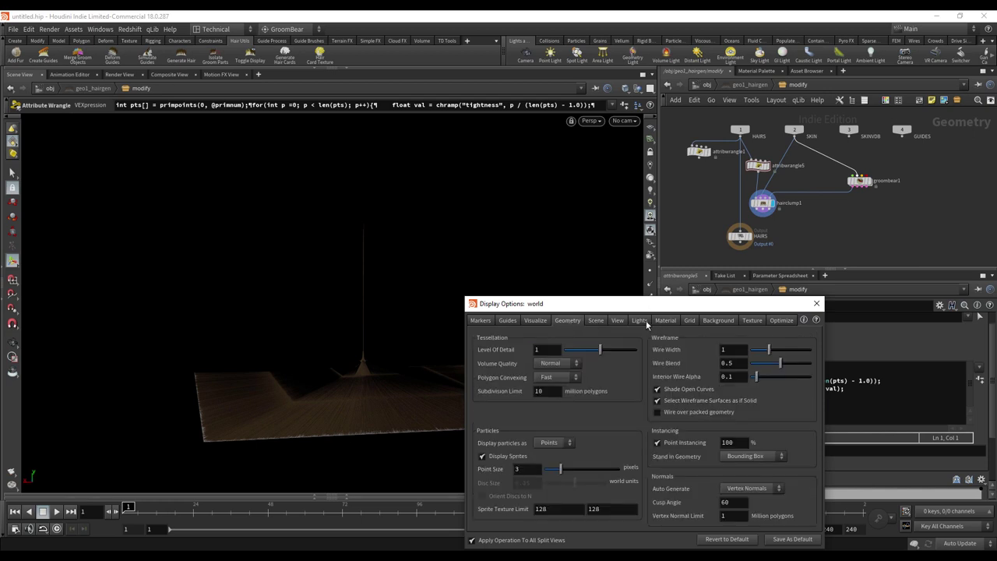
click(618, 321)
click(704, 321)
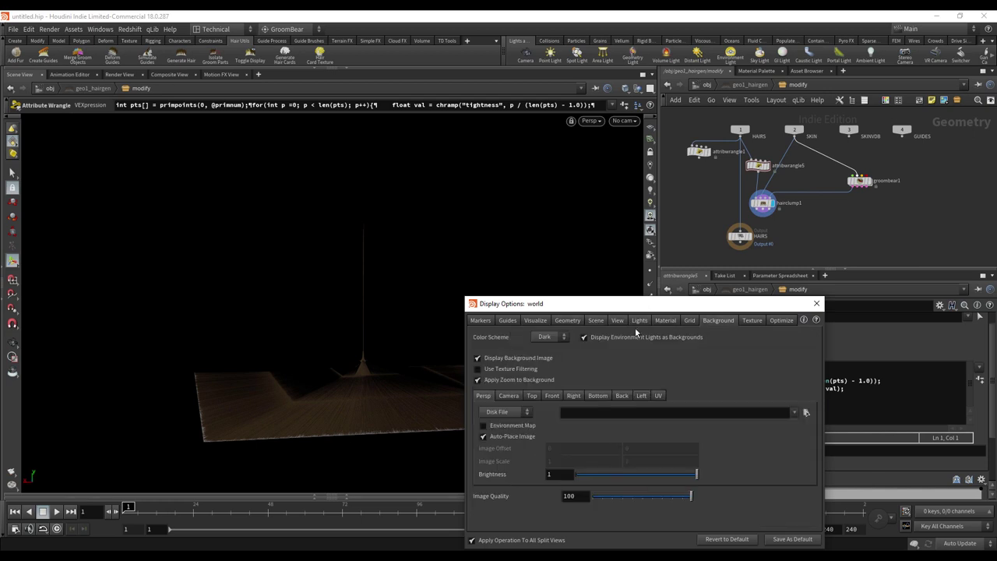
click(549, 337)
click(549, 365)
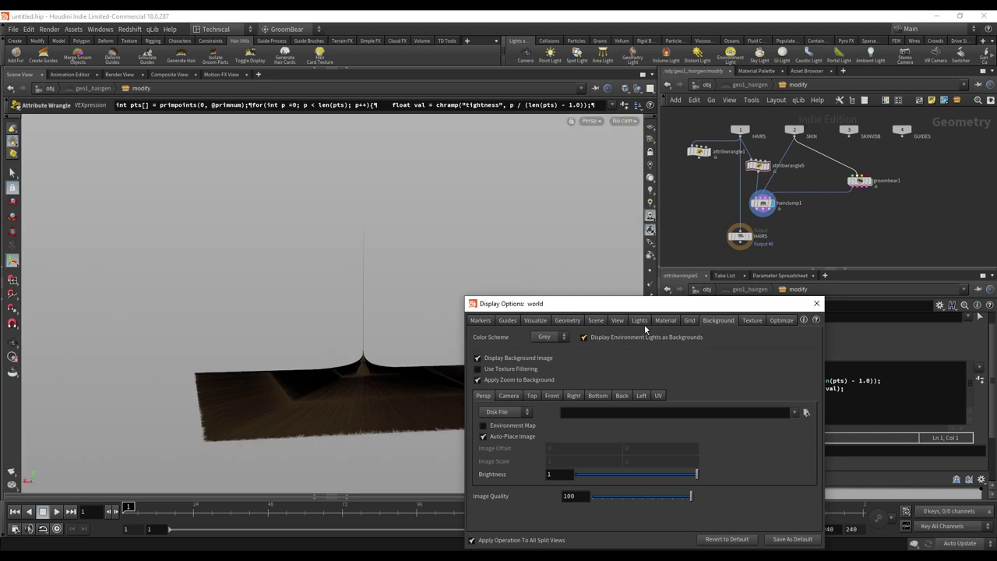
click(817, 303)
Enable Preserve Length Differences on hairclump1 and review its remaining shape settings
alt+drag(454, 275, 501, 268)
key(Return)
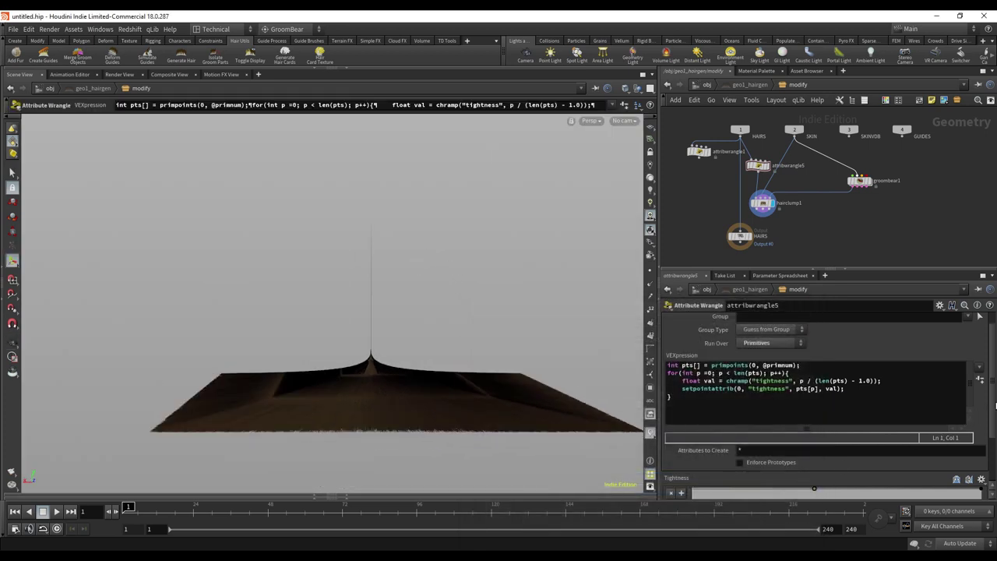
drag(995, 404, 994, 460)
click(763, 205)
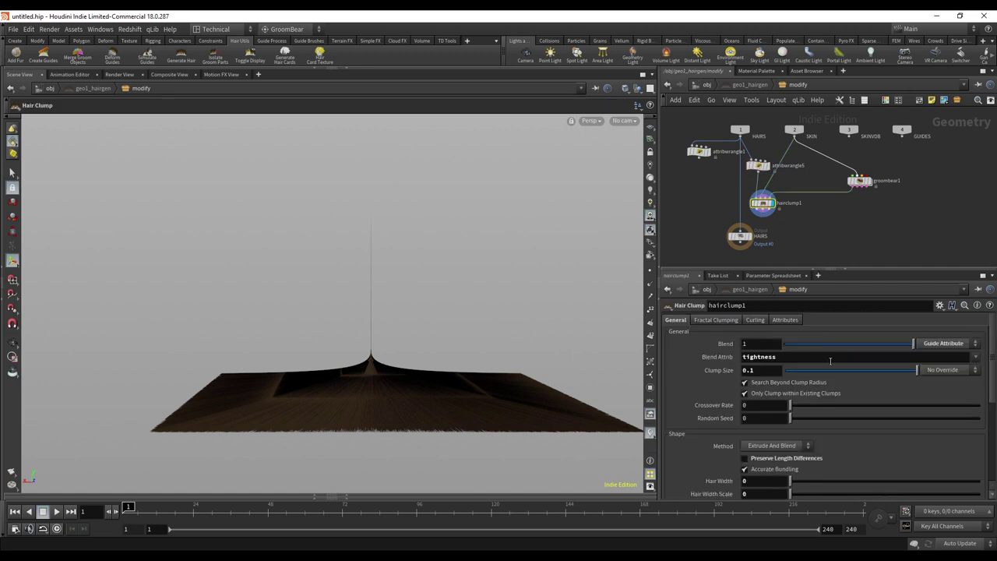
drag(995, 363, 995, 422)
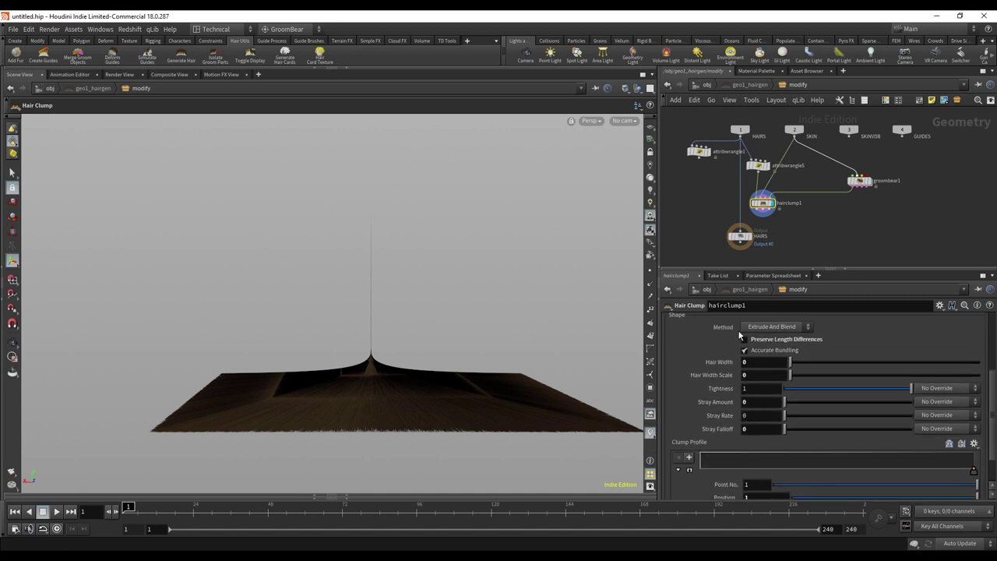
click(794, 339)
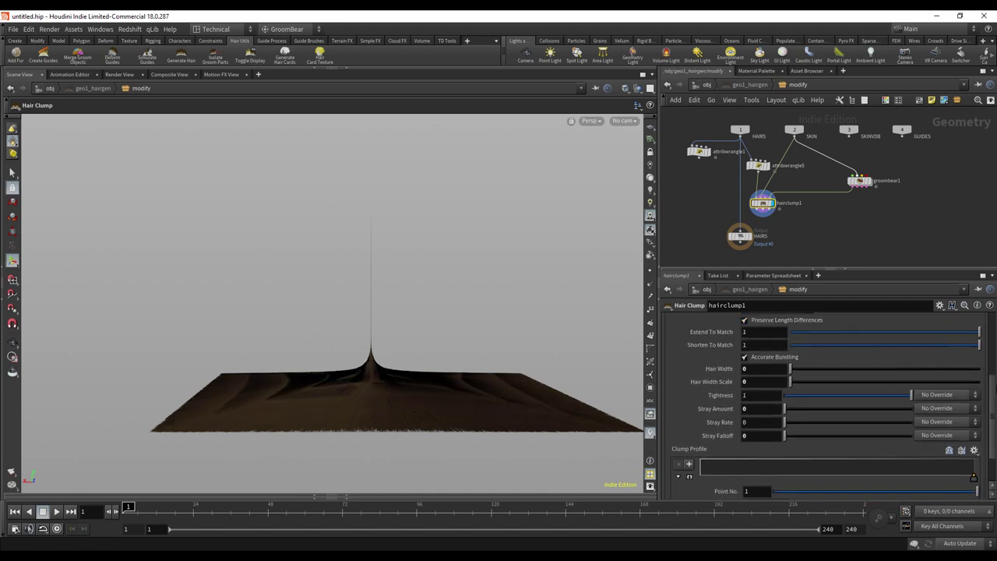
scroll(992, 396, down, 2)
drag(995, 413, 994, 411)
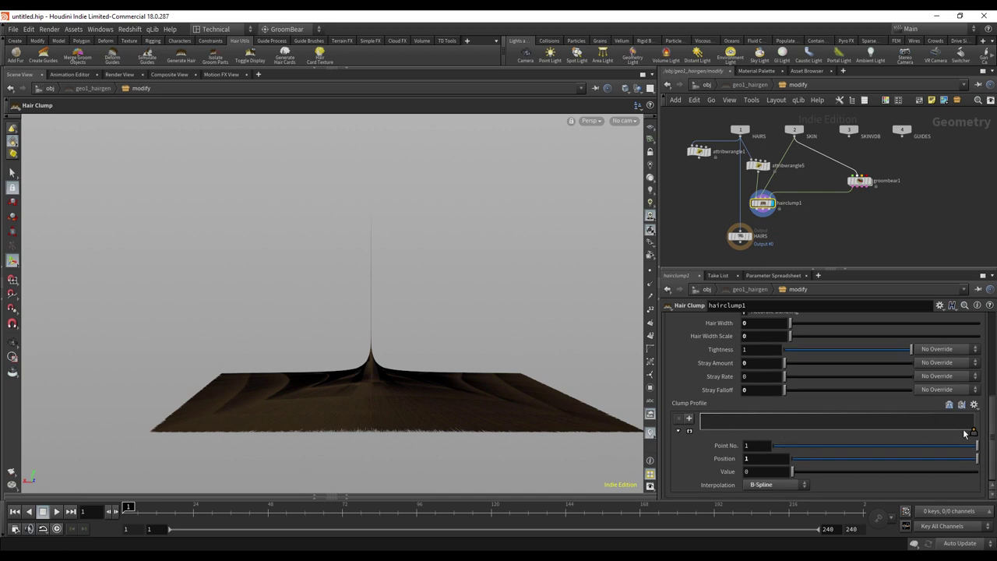
drag(993, 432, 989, 330)
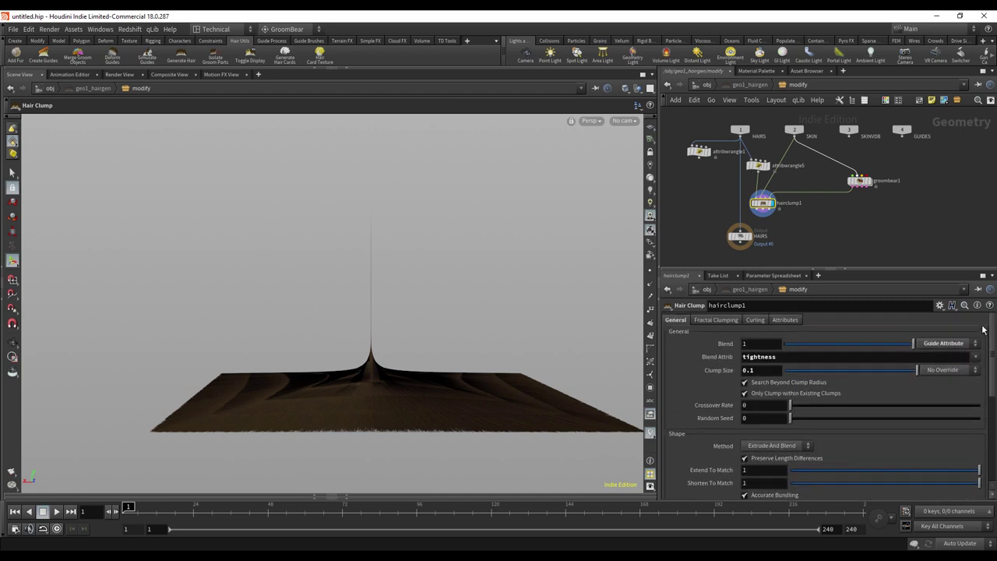
Move the first point of attribwrangle5's Tightness ramp to position 0, enlarge the ramp, and lower that point to about 0.005
click(757, 165)
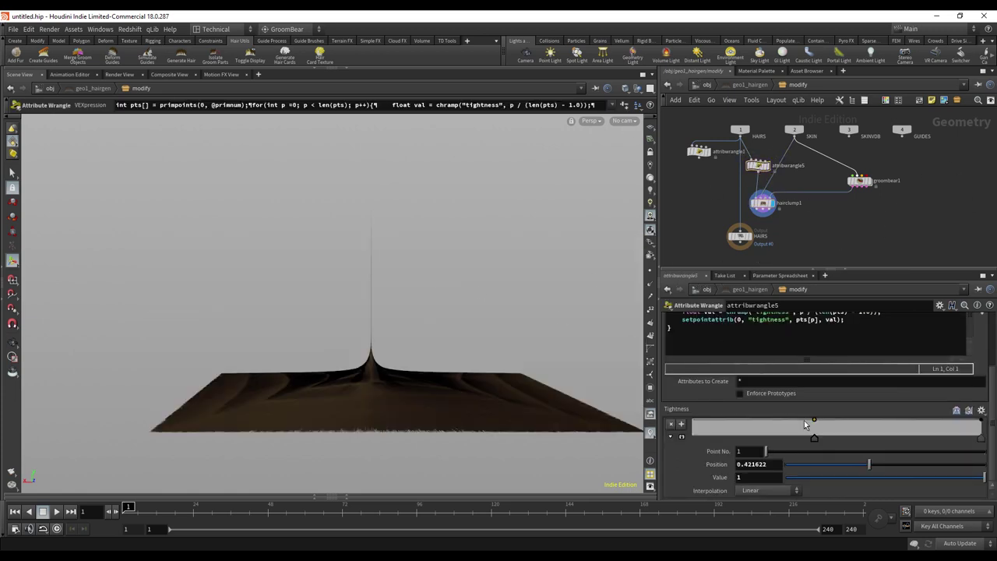
drag(815, 442, 664, 442)
drag(729, 436, 711, 419)
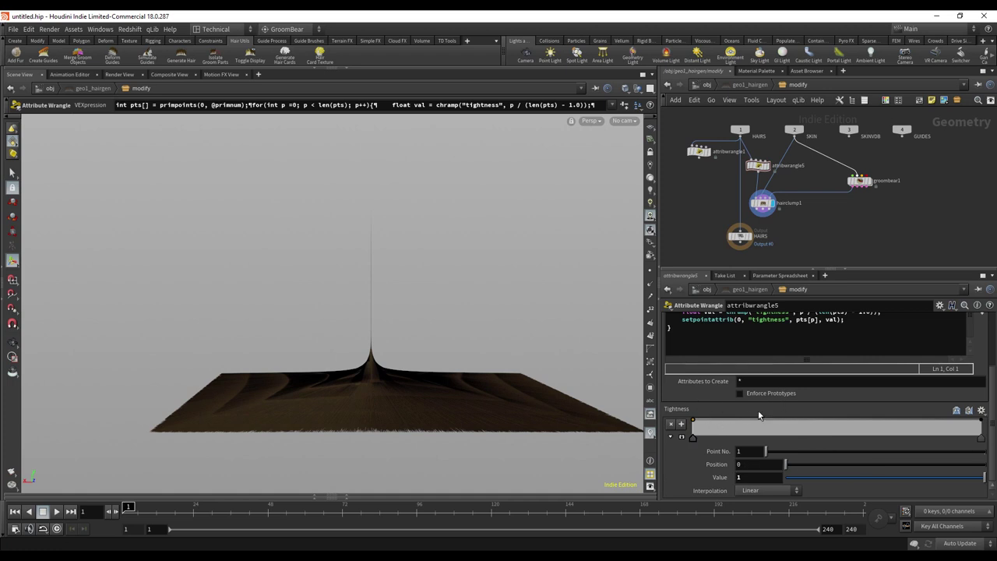
click(682, 437)
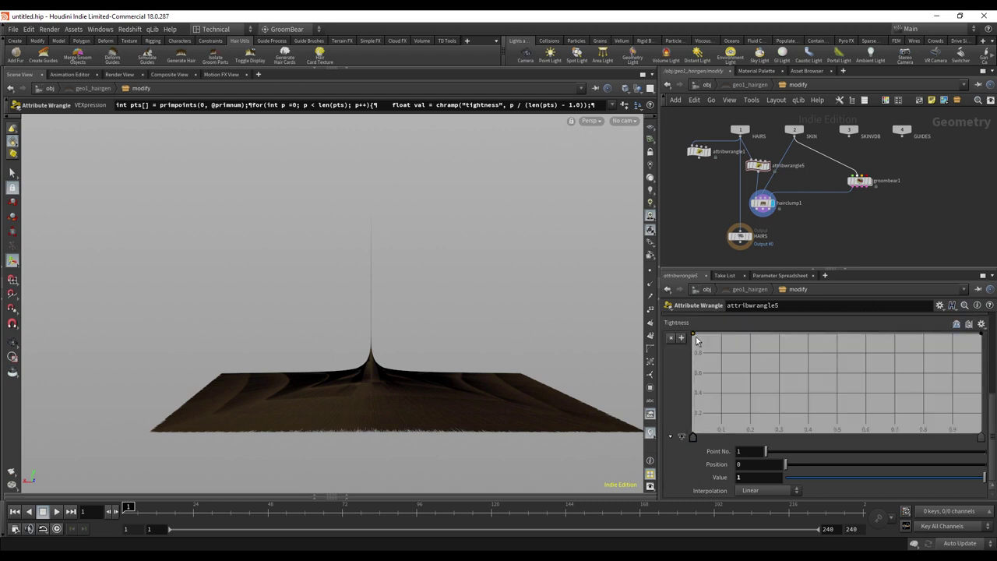
drag(696, 341, 695, 430)
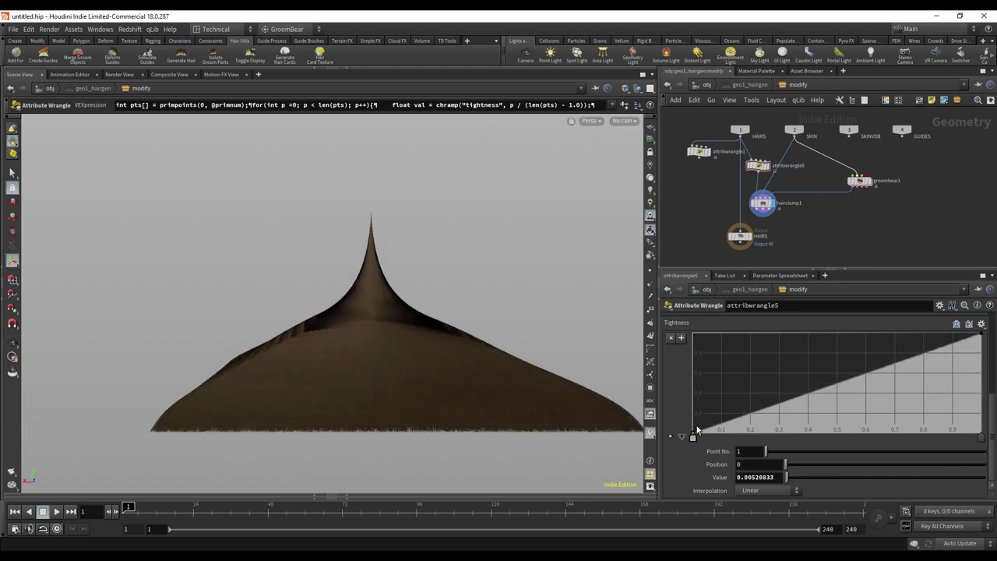
alt+drag(577, 329, 475, 303)
key(Return)
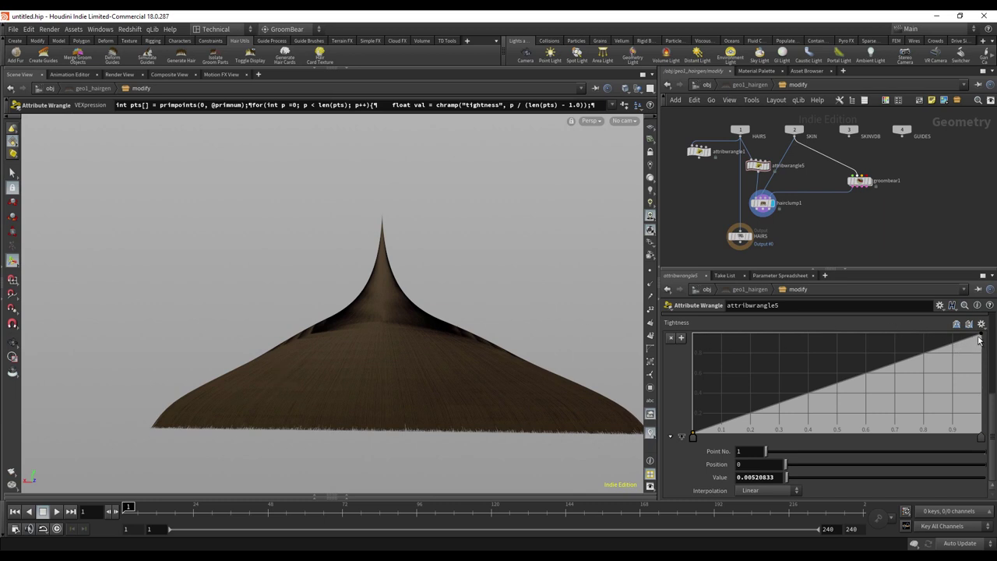
Bend the Tightness ramp into a steep convex curve by adding points near positions 0.19, 0.39 and 0.05
drag(885, 374, 721, 355)
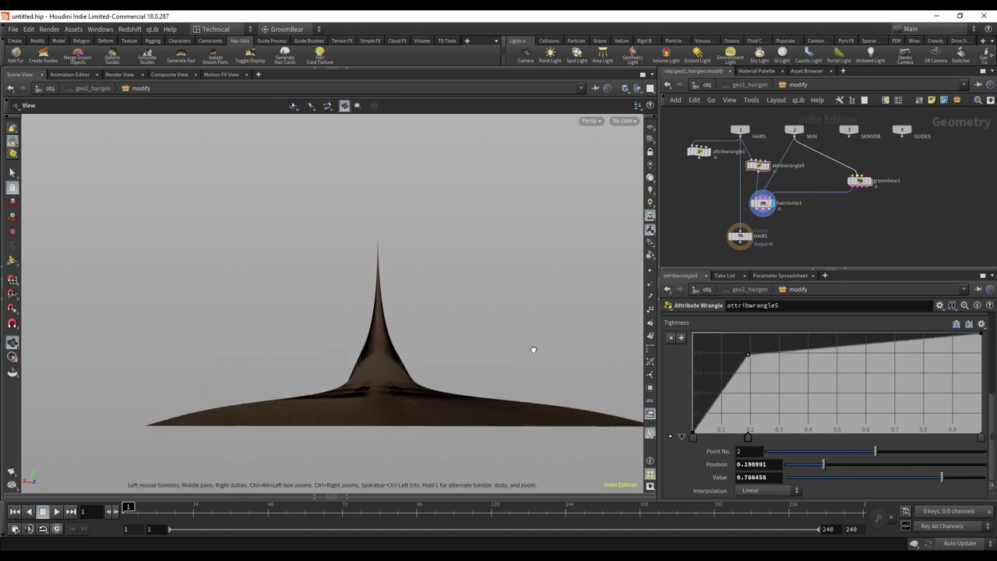
click(808, 340)
alt+drag(501, 310, 470, 328)
drag(720, 395, 705, 397)
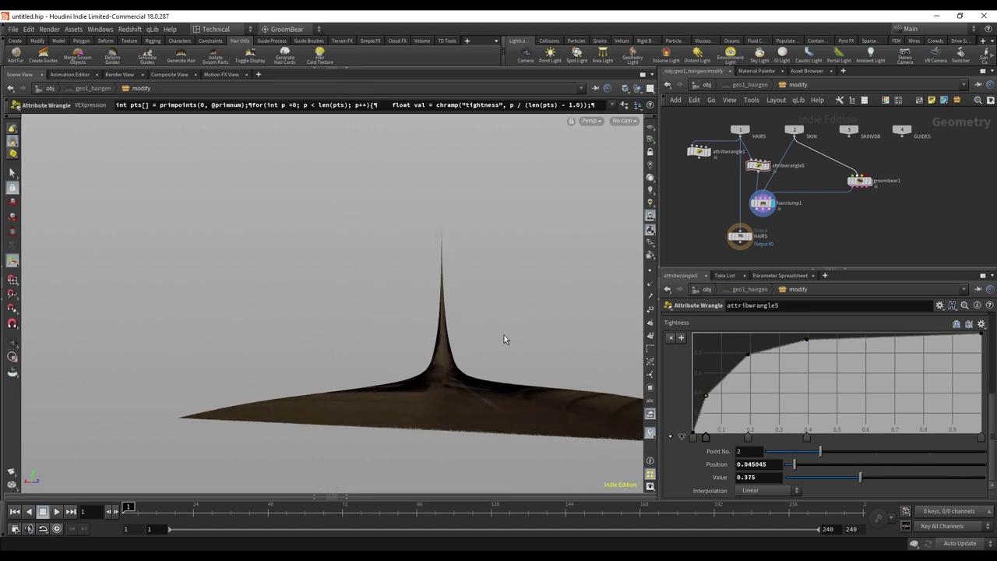
Disconnect groombear1 from hairclump1 and set hairclump1's Clump Size to 0.5
drag(512, 340, 623, 335)
key(y)
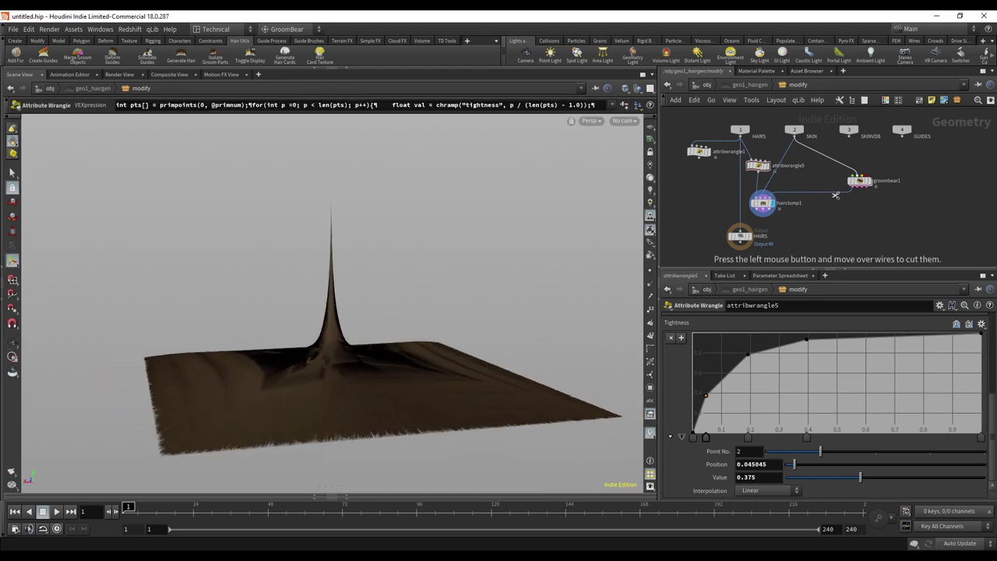
drag(834, 187, 808, 229)
click(764, 206)
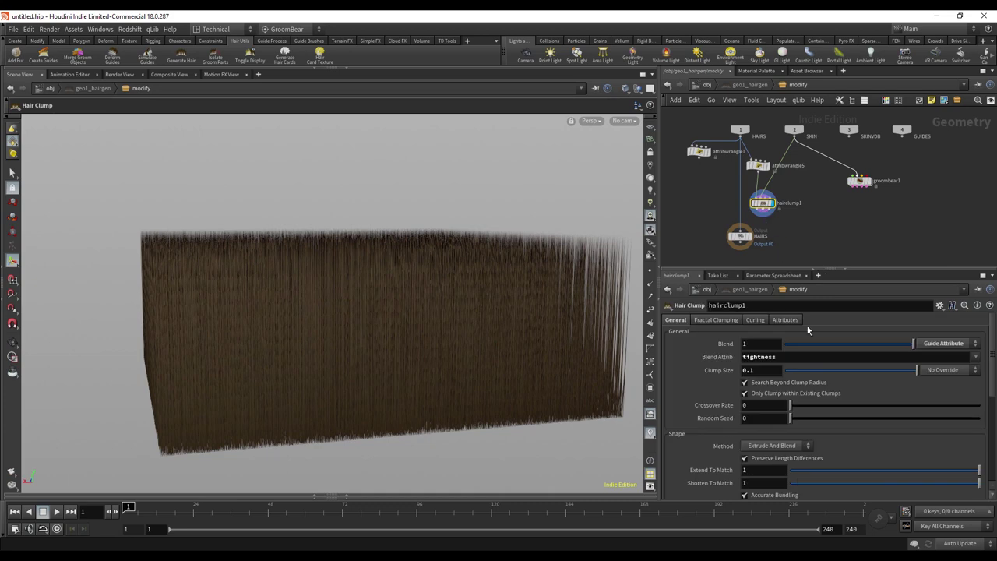
double_click(767, 371)
text(.5)
key(Return)
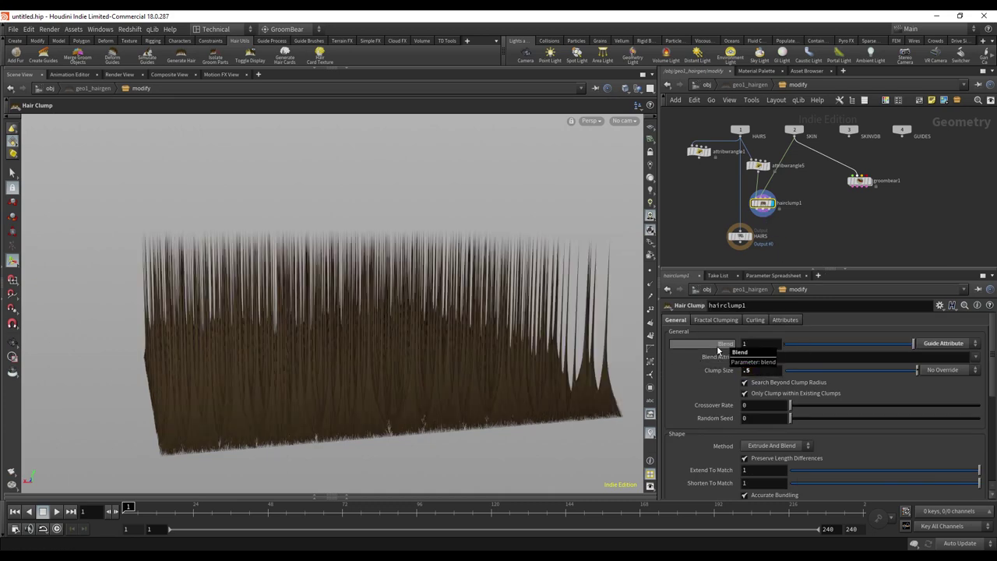
key(Escape)
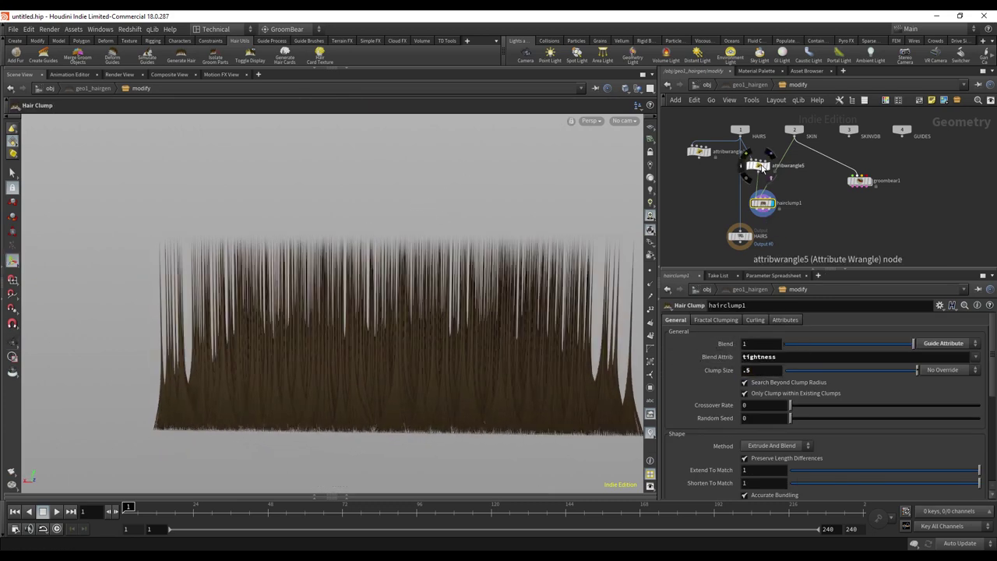
Dip attribwrangle5's third Tightness ramp point to about 0.48, then move it to position 0.12 with a value of about 0.75
click(757, 165)
drag(749, 363, 762, 384)
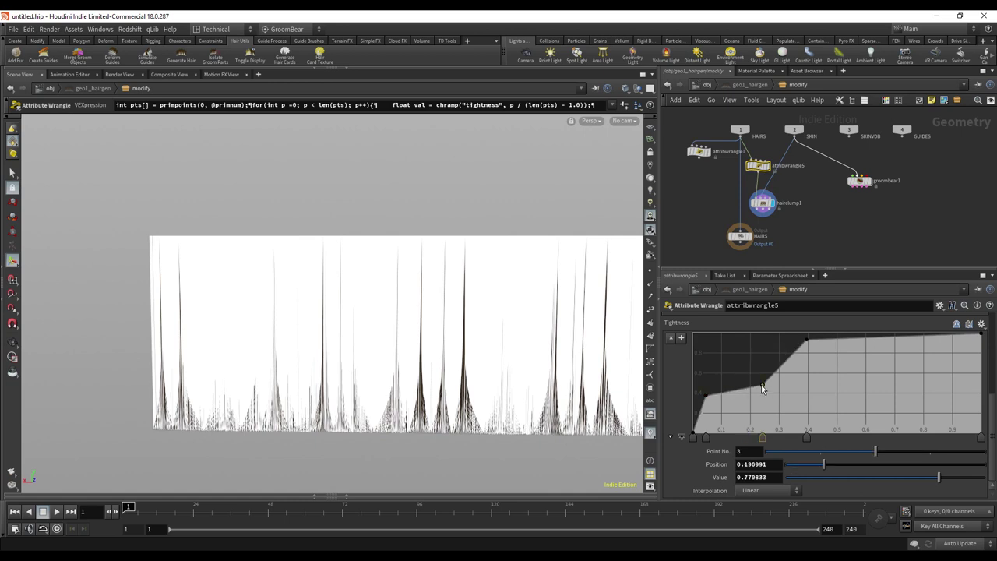
key(Escape)
alt+drag(578, 338, 604, 329)
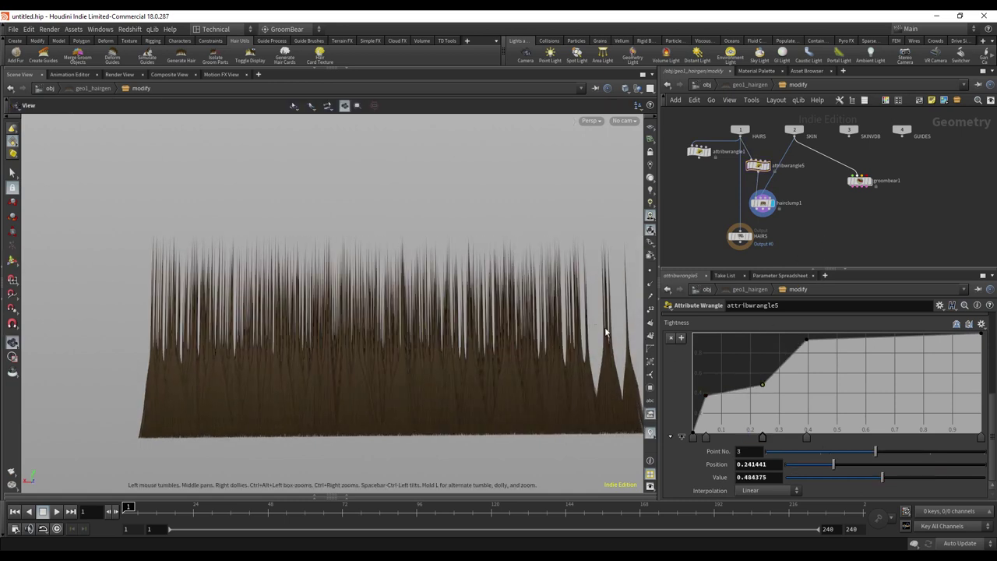
drag(762, 382, 728, 358)
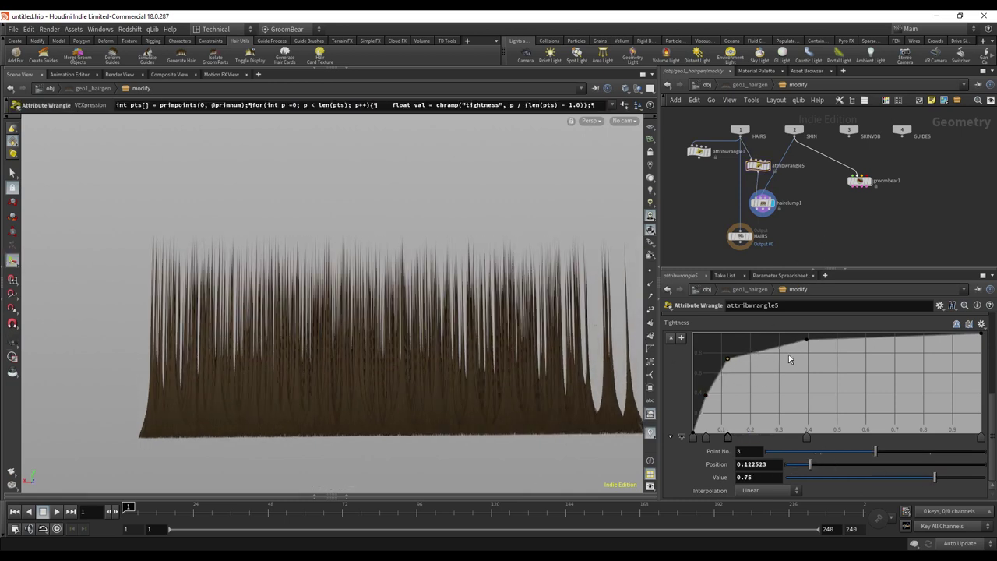
Start the Tightness ramp at about 0.47 and form a plateau near 0.77 with points around positions 0.07, 0.14 and 0.21
mouse_move(807, 342)
mouse_down()
mouse_move(846, 397)
mouse_move(802, 341)
mouse_up()
drag(727, 360, 768, 389)
mouse_move(706, 395)
mouse_down()
mouse_move(742, 420)
mouse_move(693, 385)
mouse_up()
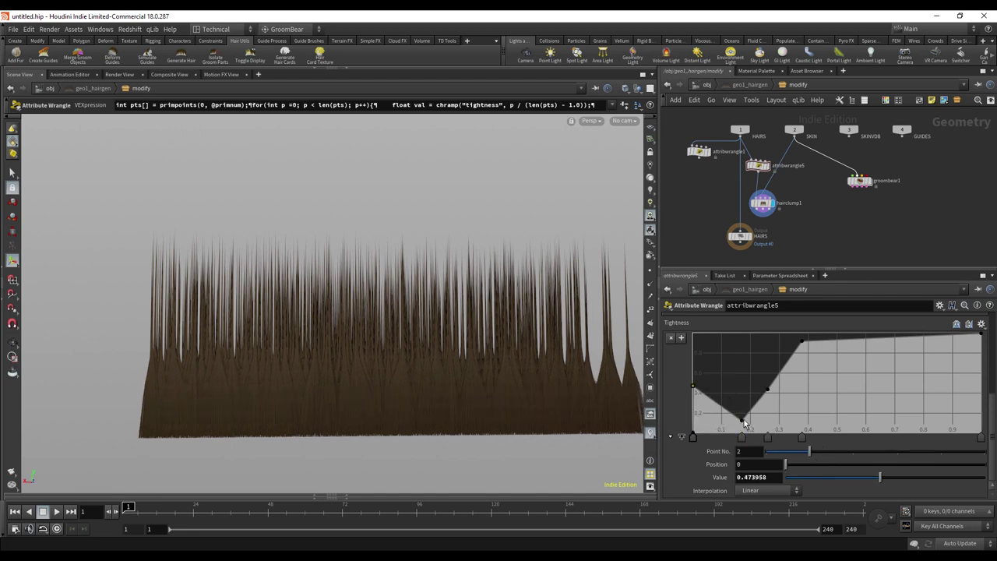
drag(744, 420, 714, 358)
drag(742, 418, 734, 356)
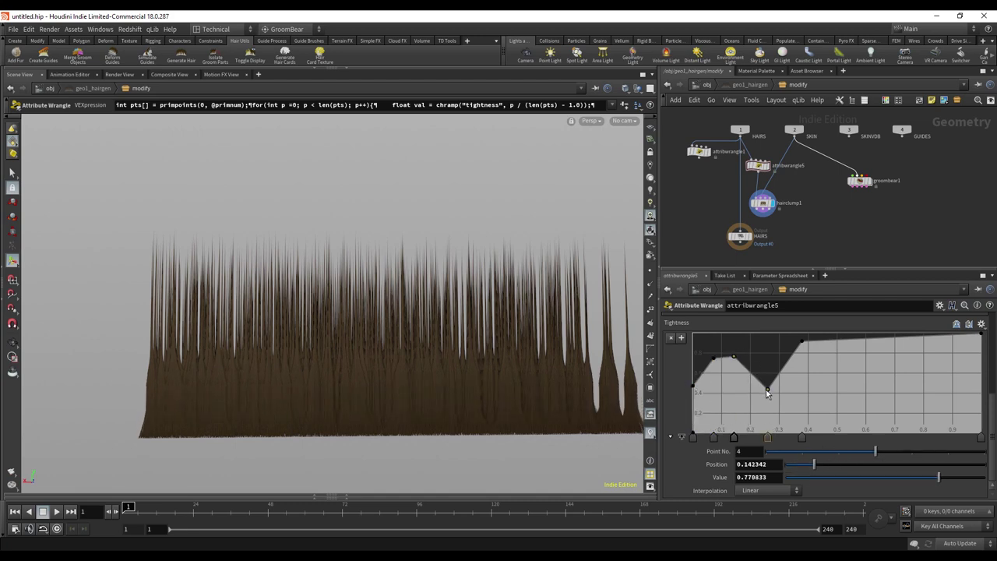
drag(766, 393, 753, 356)
key(Escape)
drag(501, 319, 514, 351)
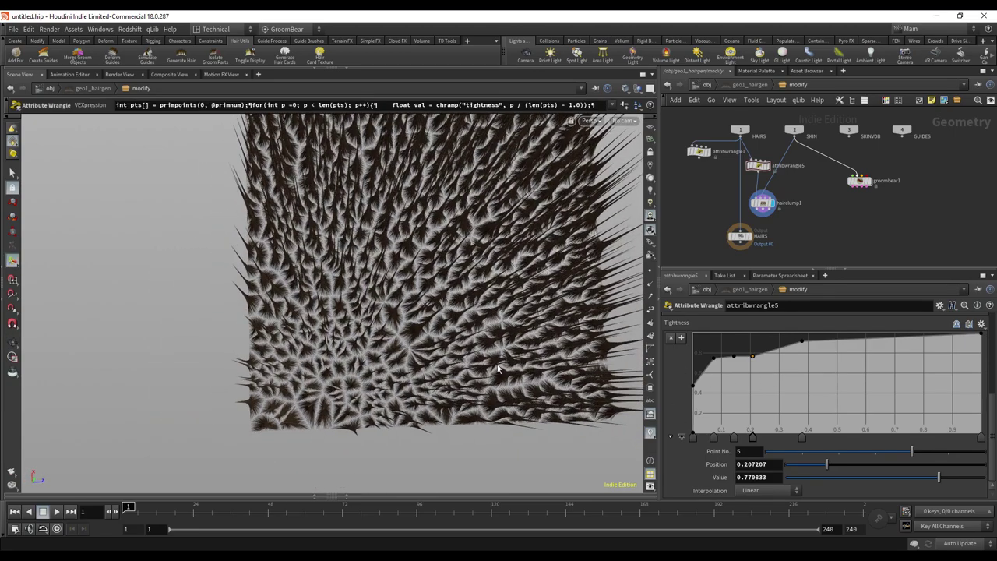
Lower the first three Tightness ramp points to value 0, placing the second near position 0.06 and the third near 0.14
mouse_move(693, 437)
mouse_down()
mouse_move(695, 315)
mouse_move(692, 455)
mouse_up()
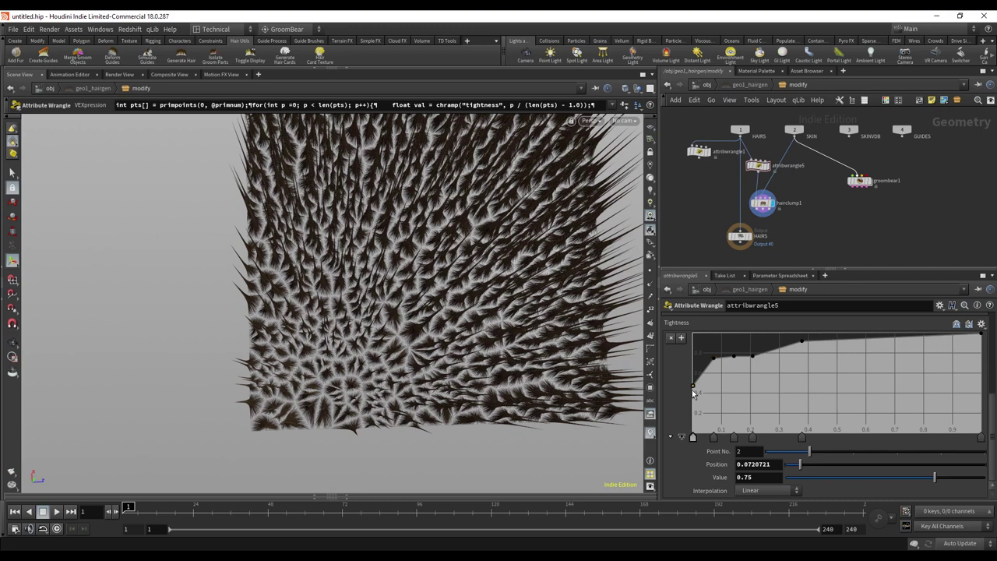
drag(693, 387, 685, 448)
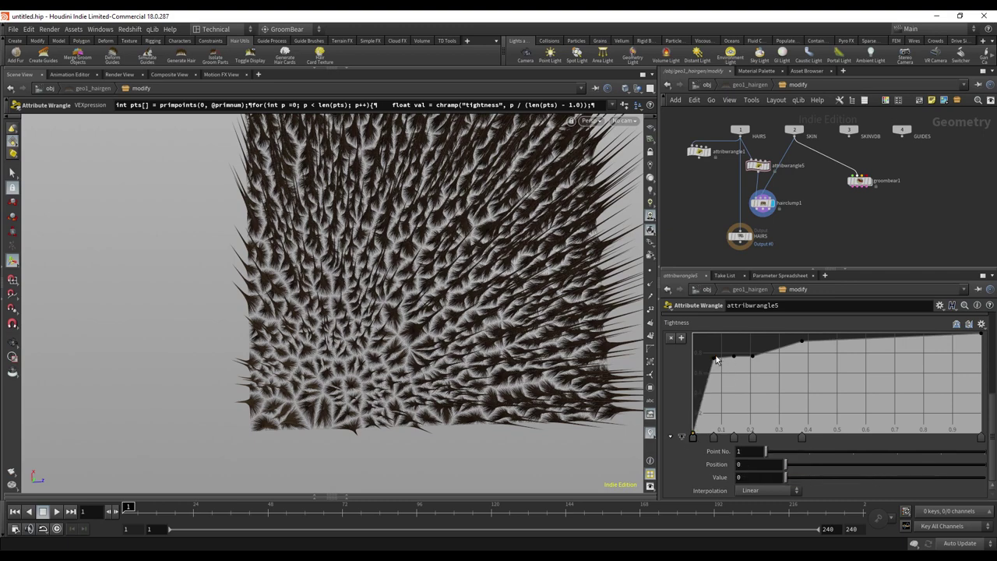
drag(714, 392, 709, 449)
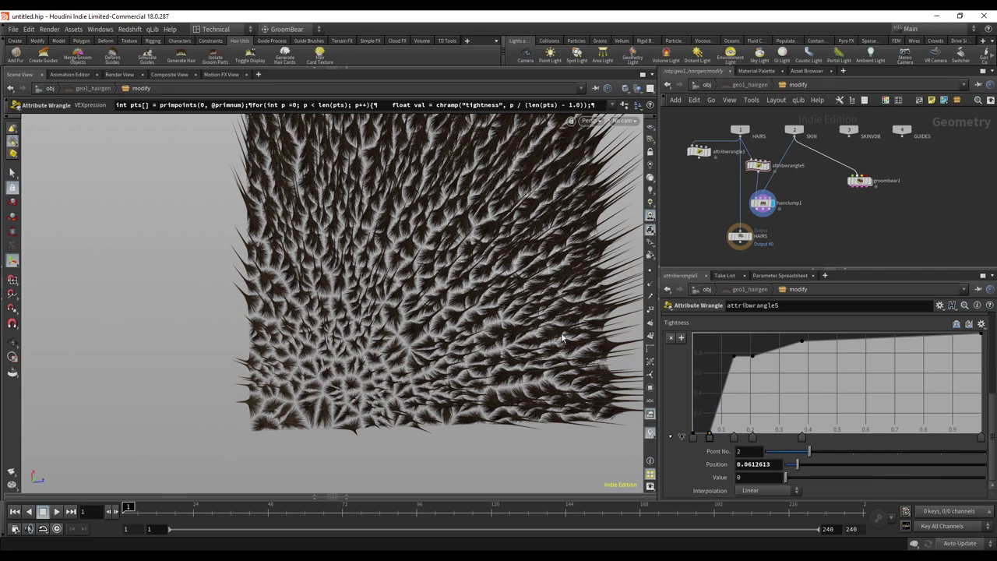
alt+drag(565, 338, 507, 344)
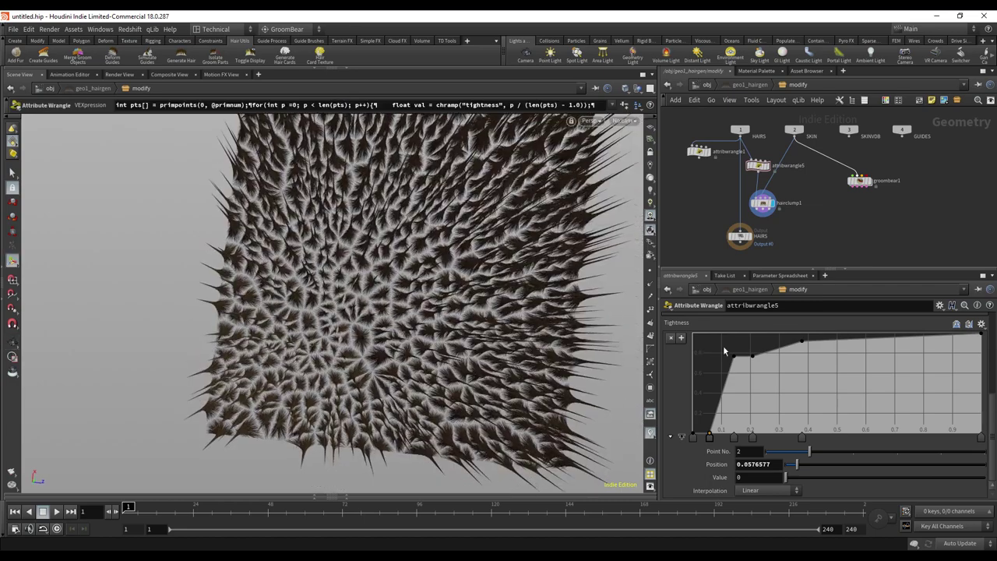
drag(734, 360, 733, 437)
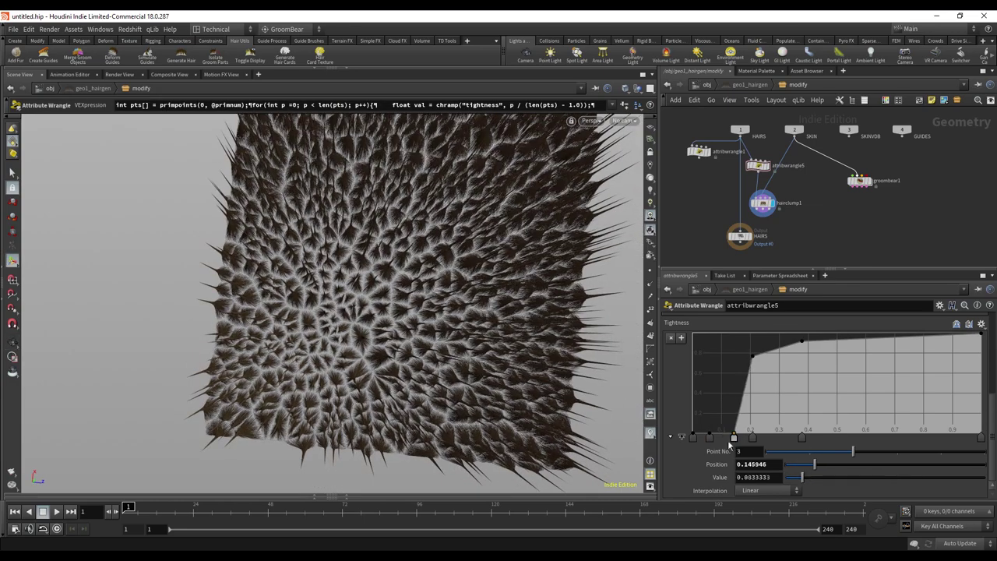
Examine the clumped hair from the side, close up at the roots and from above
key(Escape)
drag(559, 366, 566, 200)
right_drag(593, 301, 543, 241)
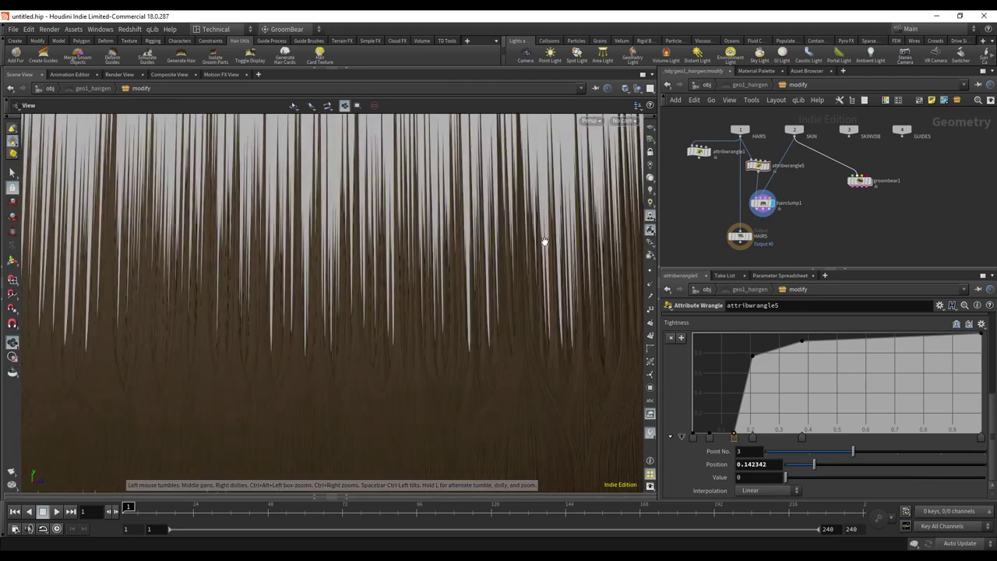
middle_drag(521, 437, 510, 336)
key(Escape)
drag(509, 337, 481, 329)
key(Return)
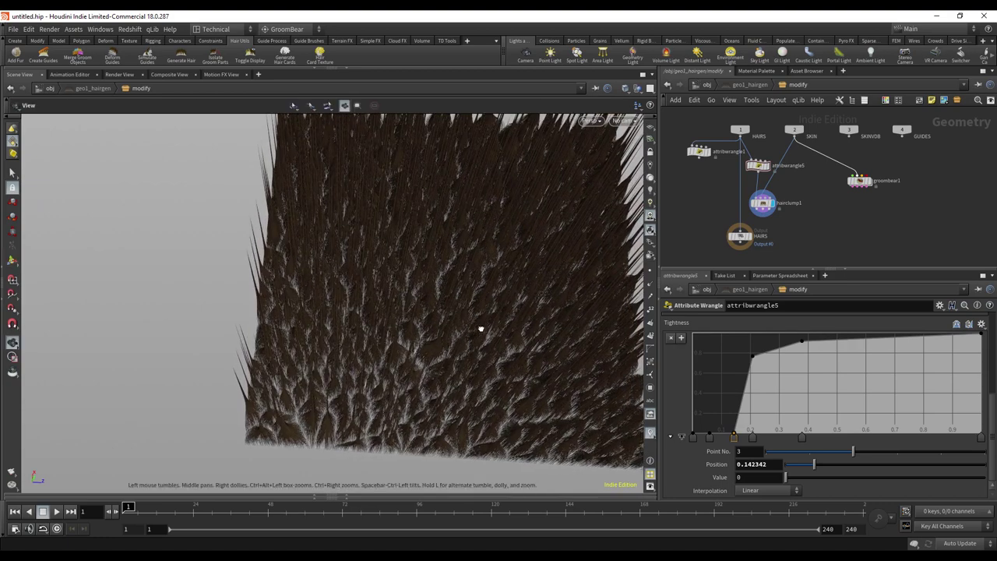
alt+middle_drag(341, 273, 320, 376)
alt+drag(320, 376, 385, 260)
key(Return)
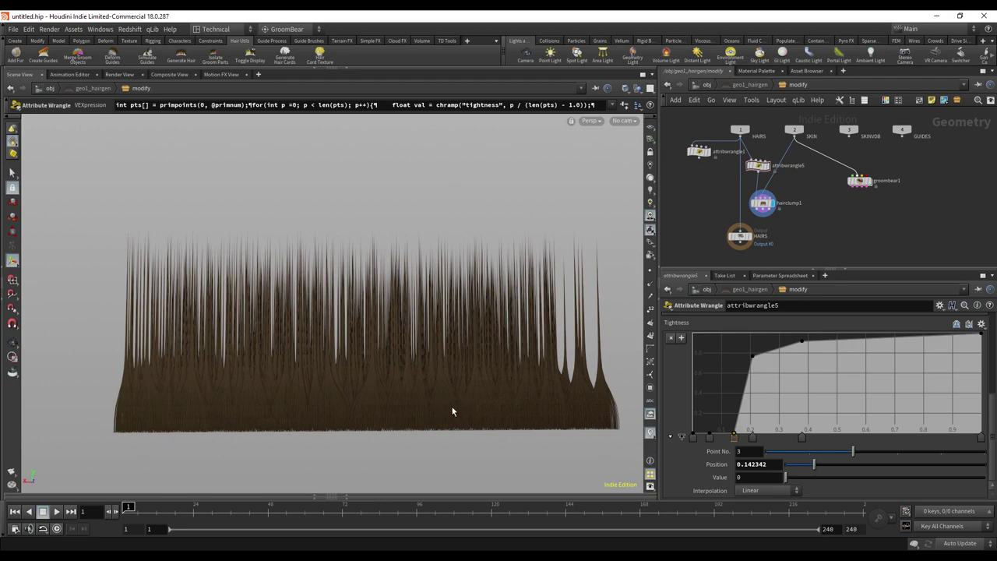